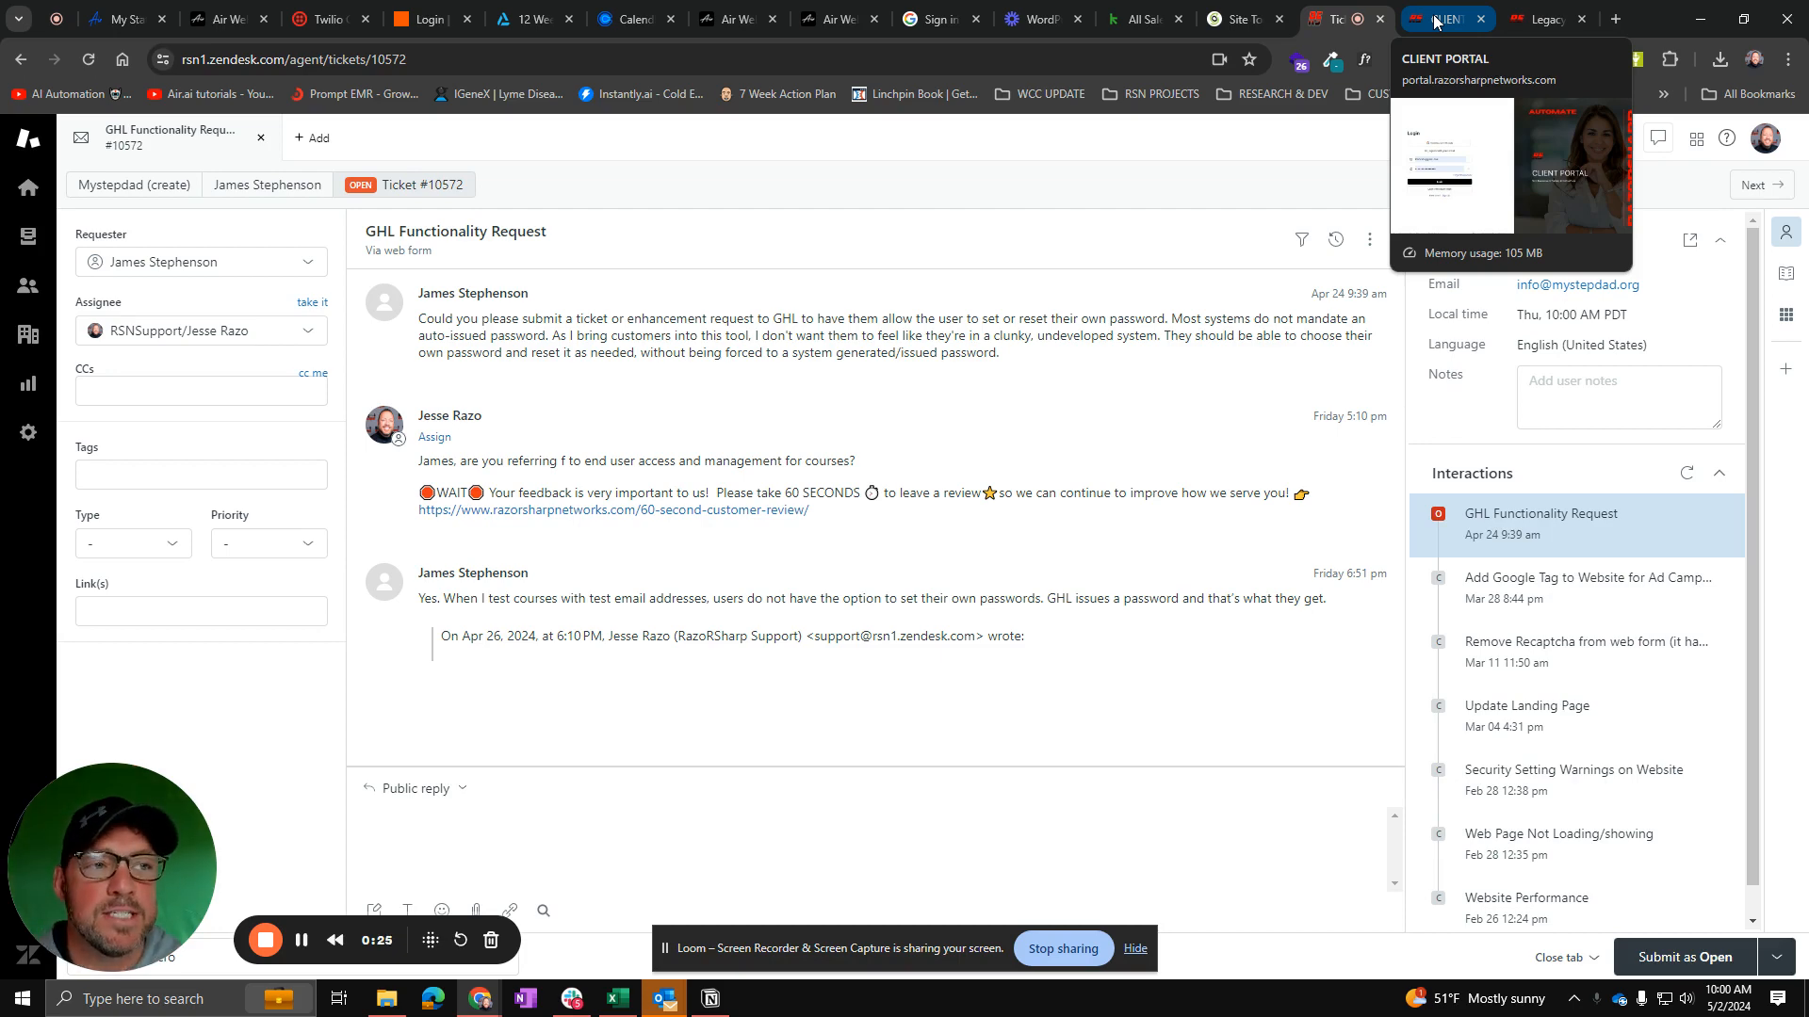
Step: Switch to the client portal's login page and view its Sign Up form, returning to the login form
{"action": "left_click", "coordinate": [1434, 21]}
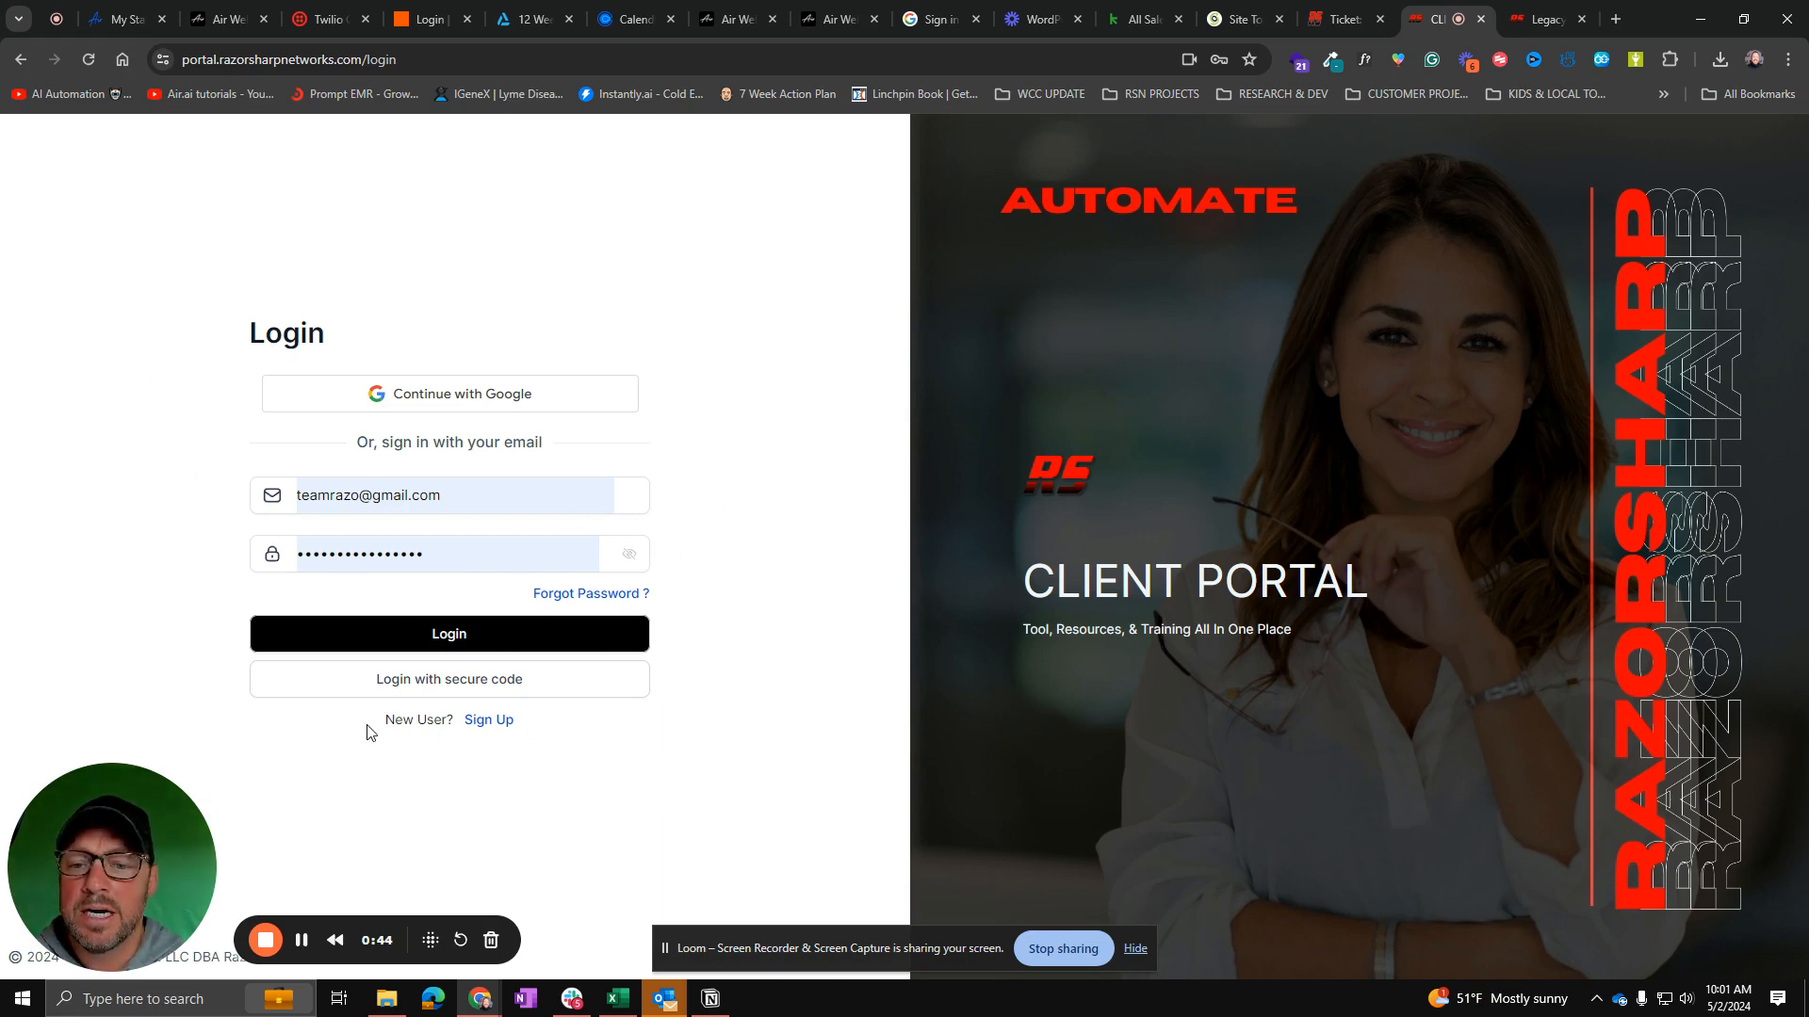
{"action": "left_click", "coordinate": [500, 722]}
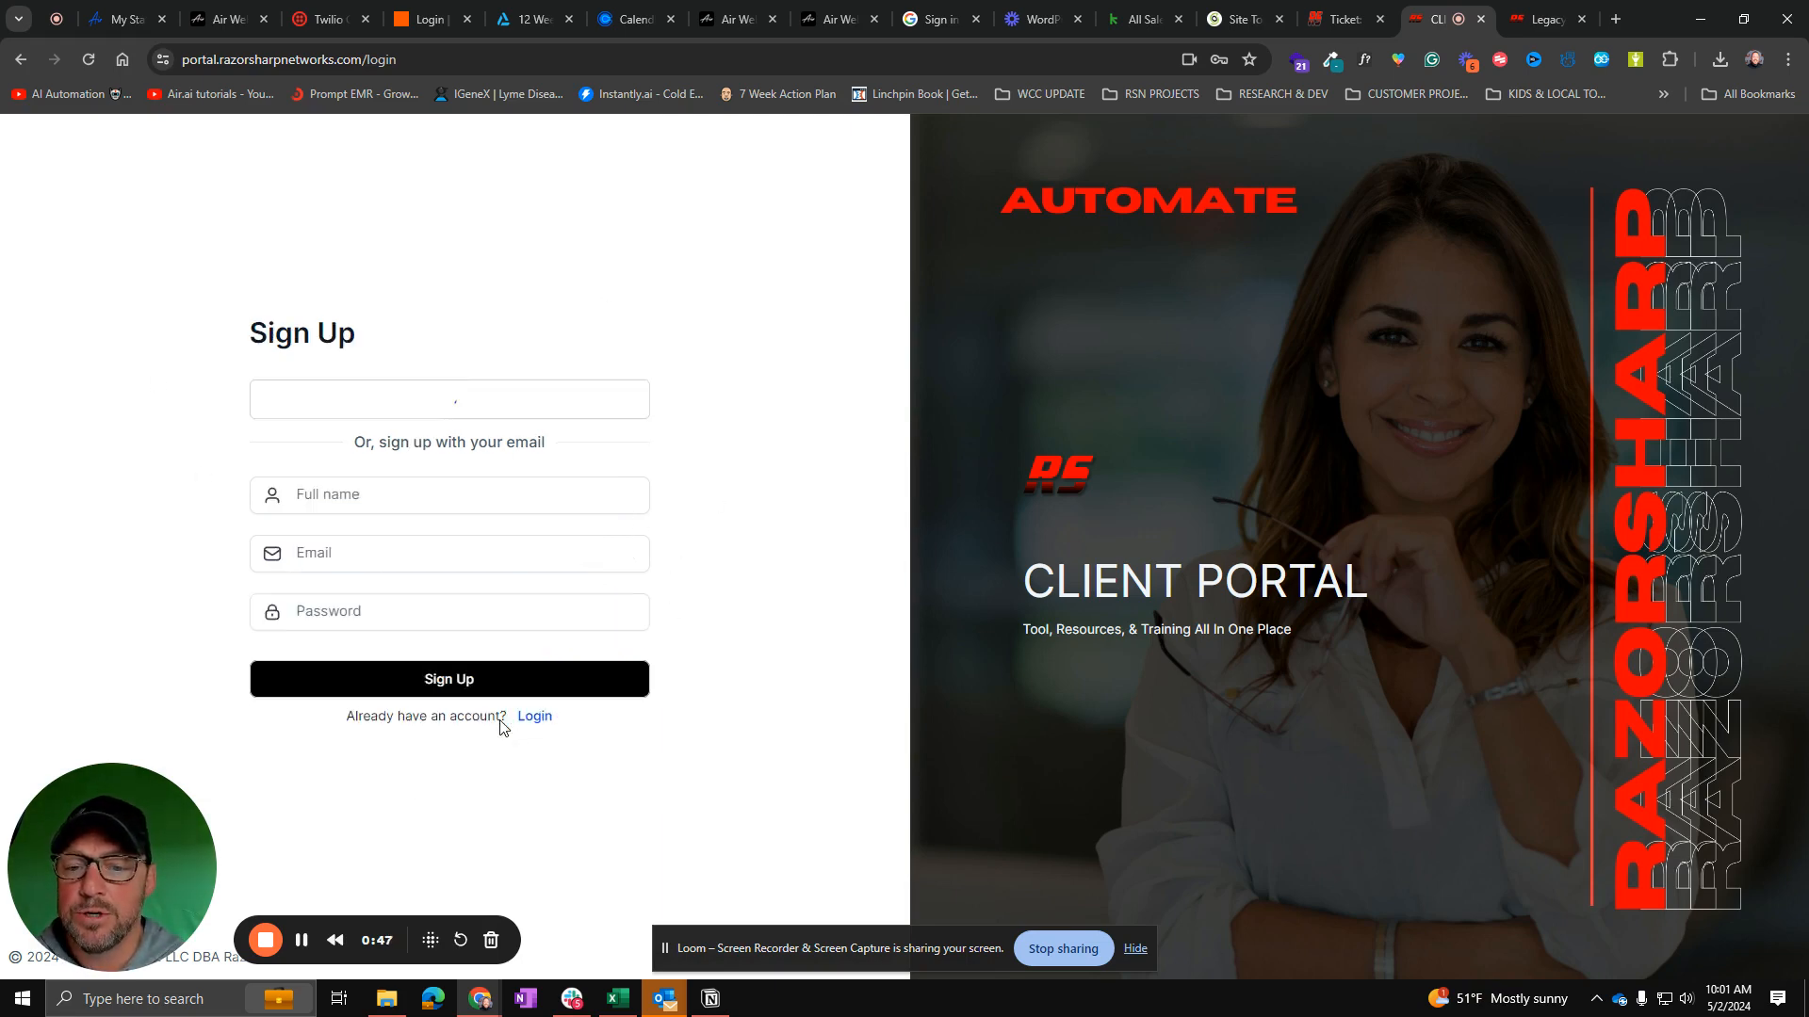
{"action": "left_click", "coordinate": [382, 540]}
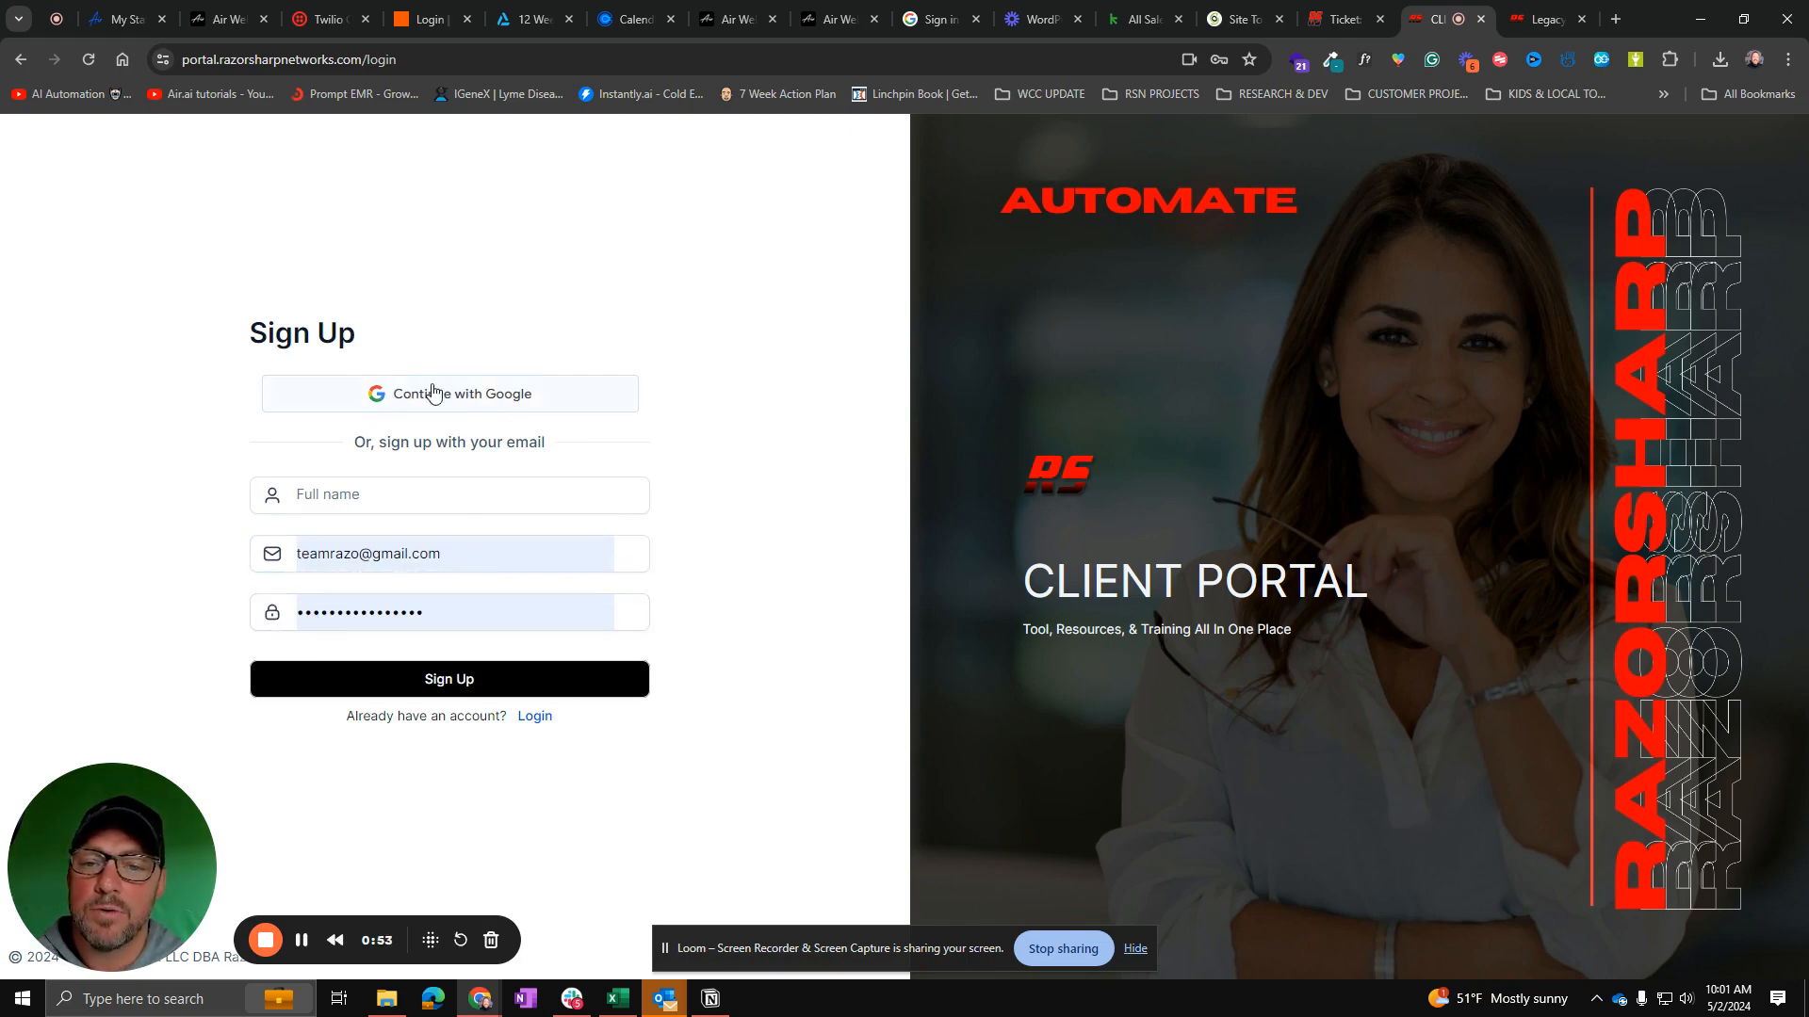
{"action": "left_click", "coordinate": [21, 60]}
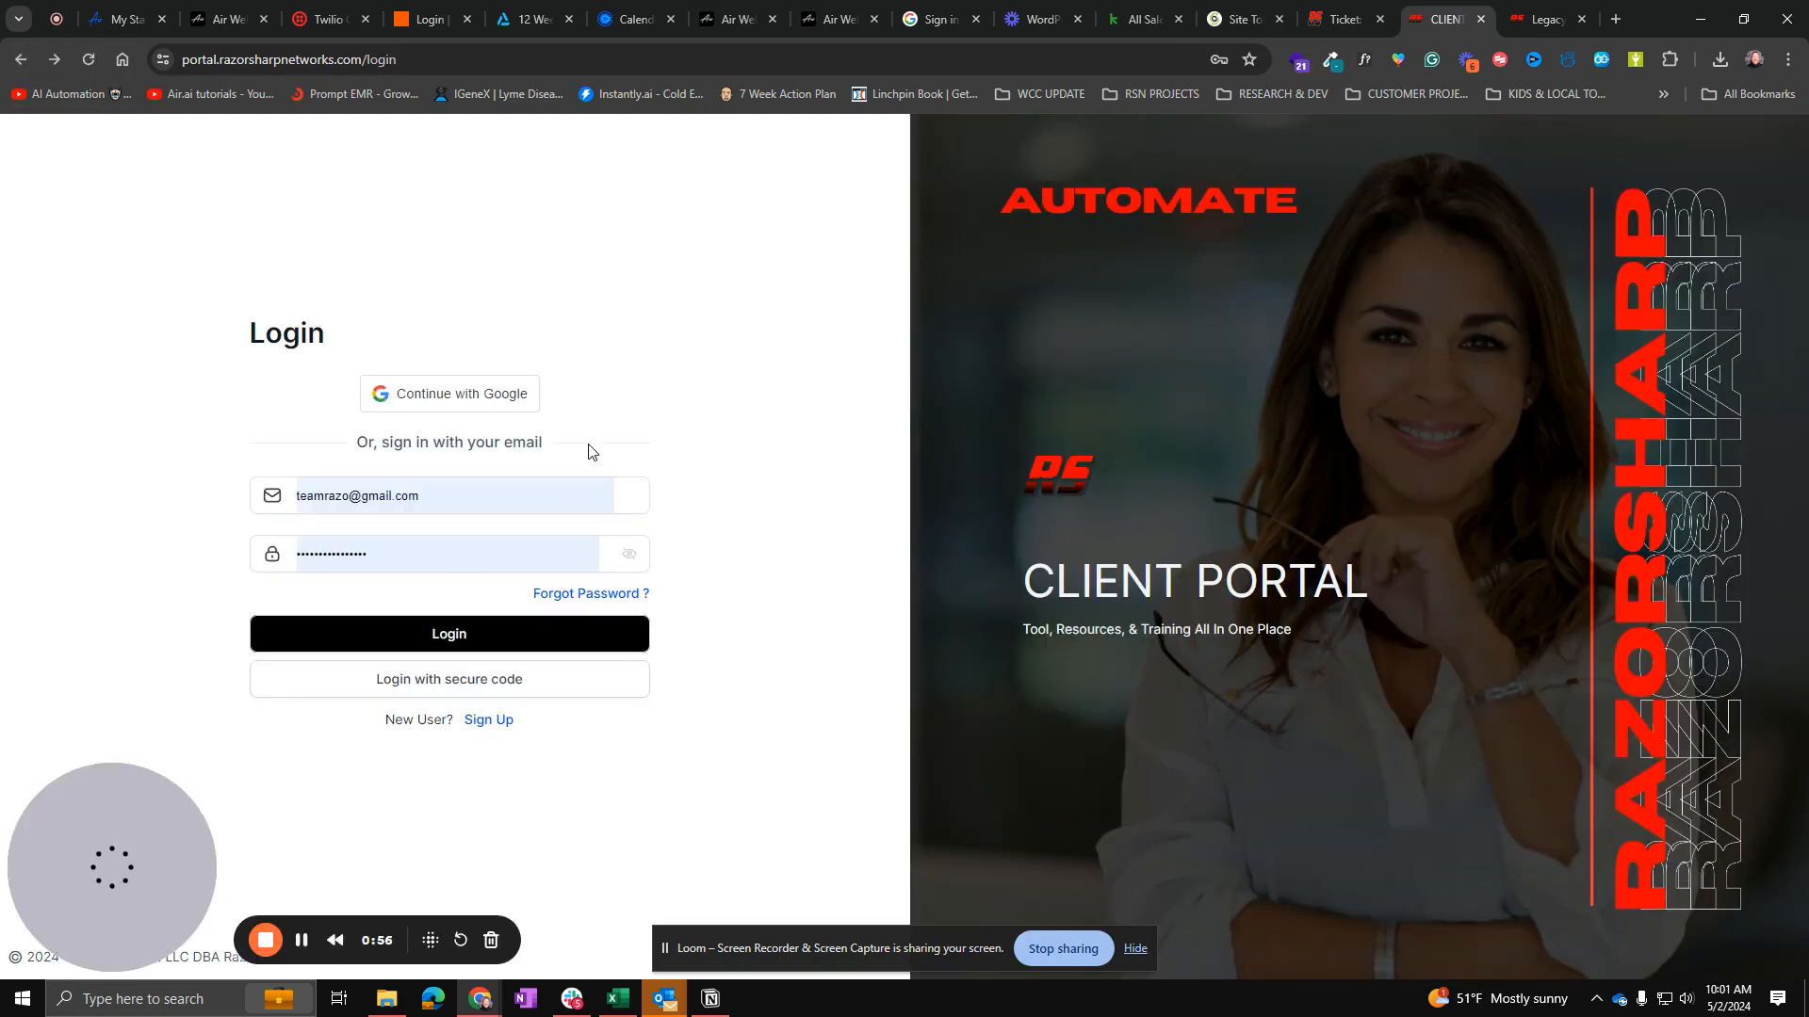
Step: Log in to the client portal with the prefilled email and saved password
{"action": "left_click", "coordinate": [408, 507]}
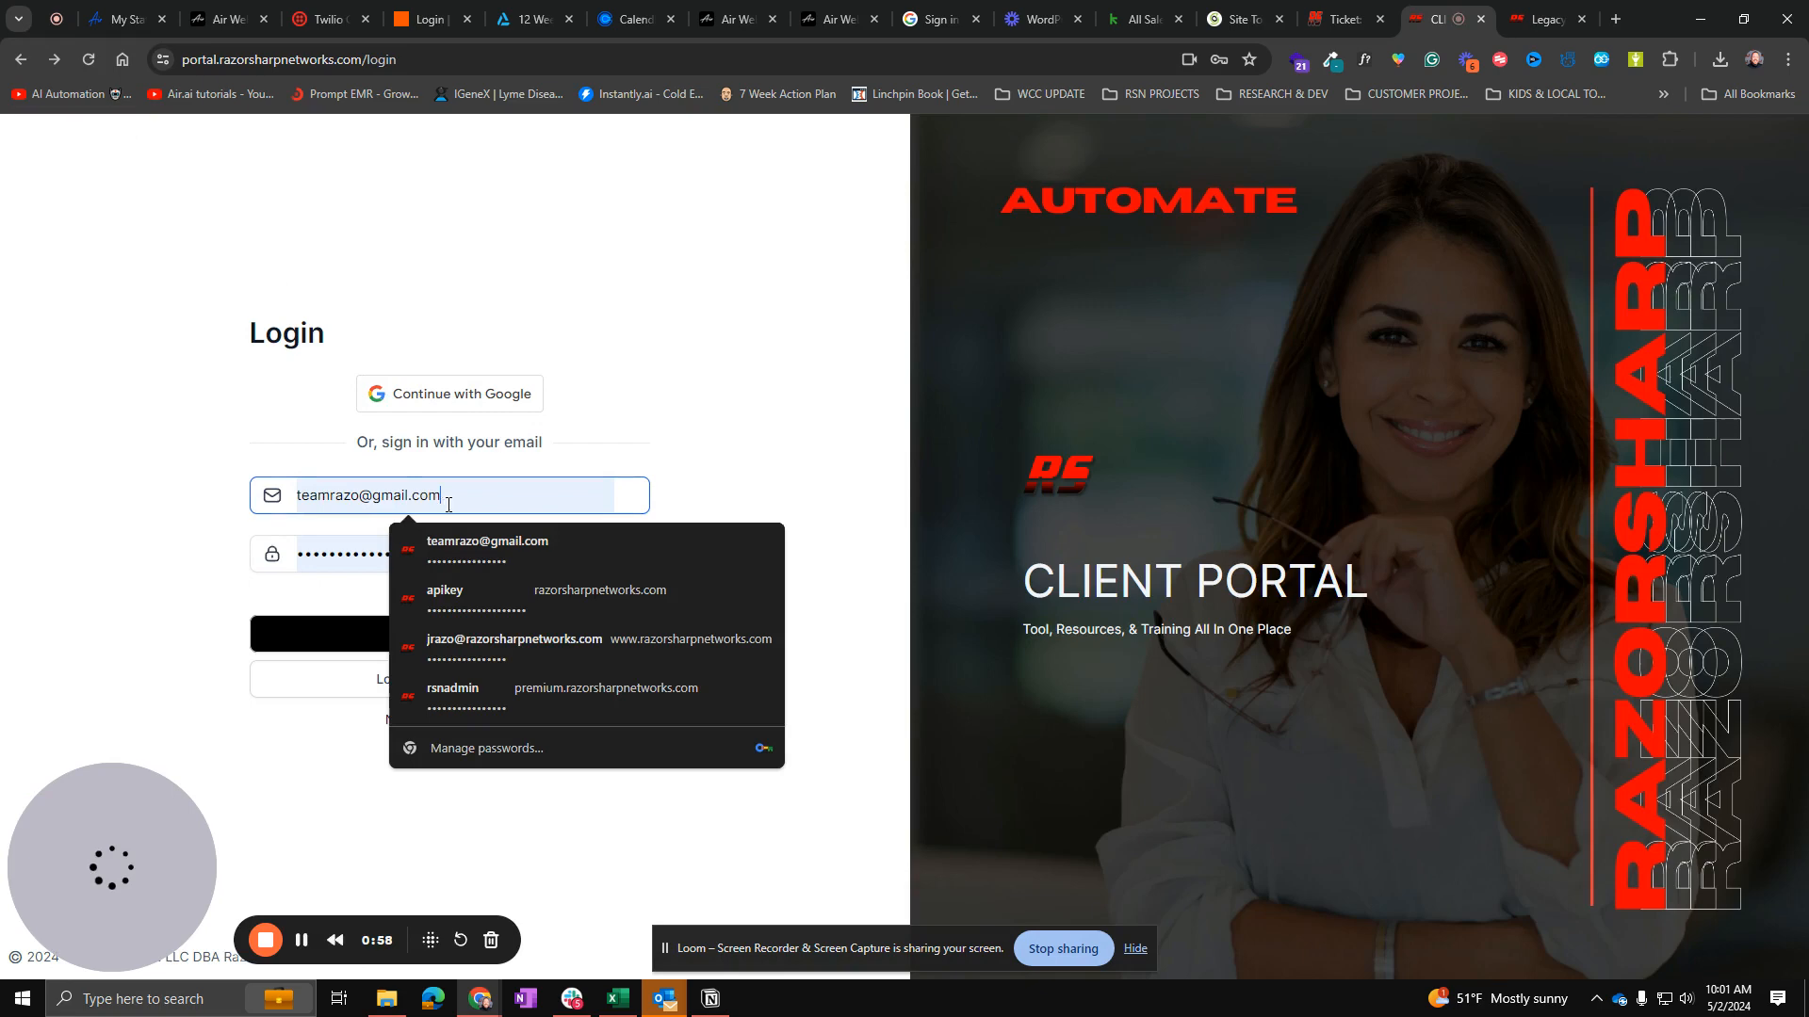
{"action": "left_click", "coordinate": [143, 460]}
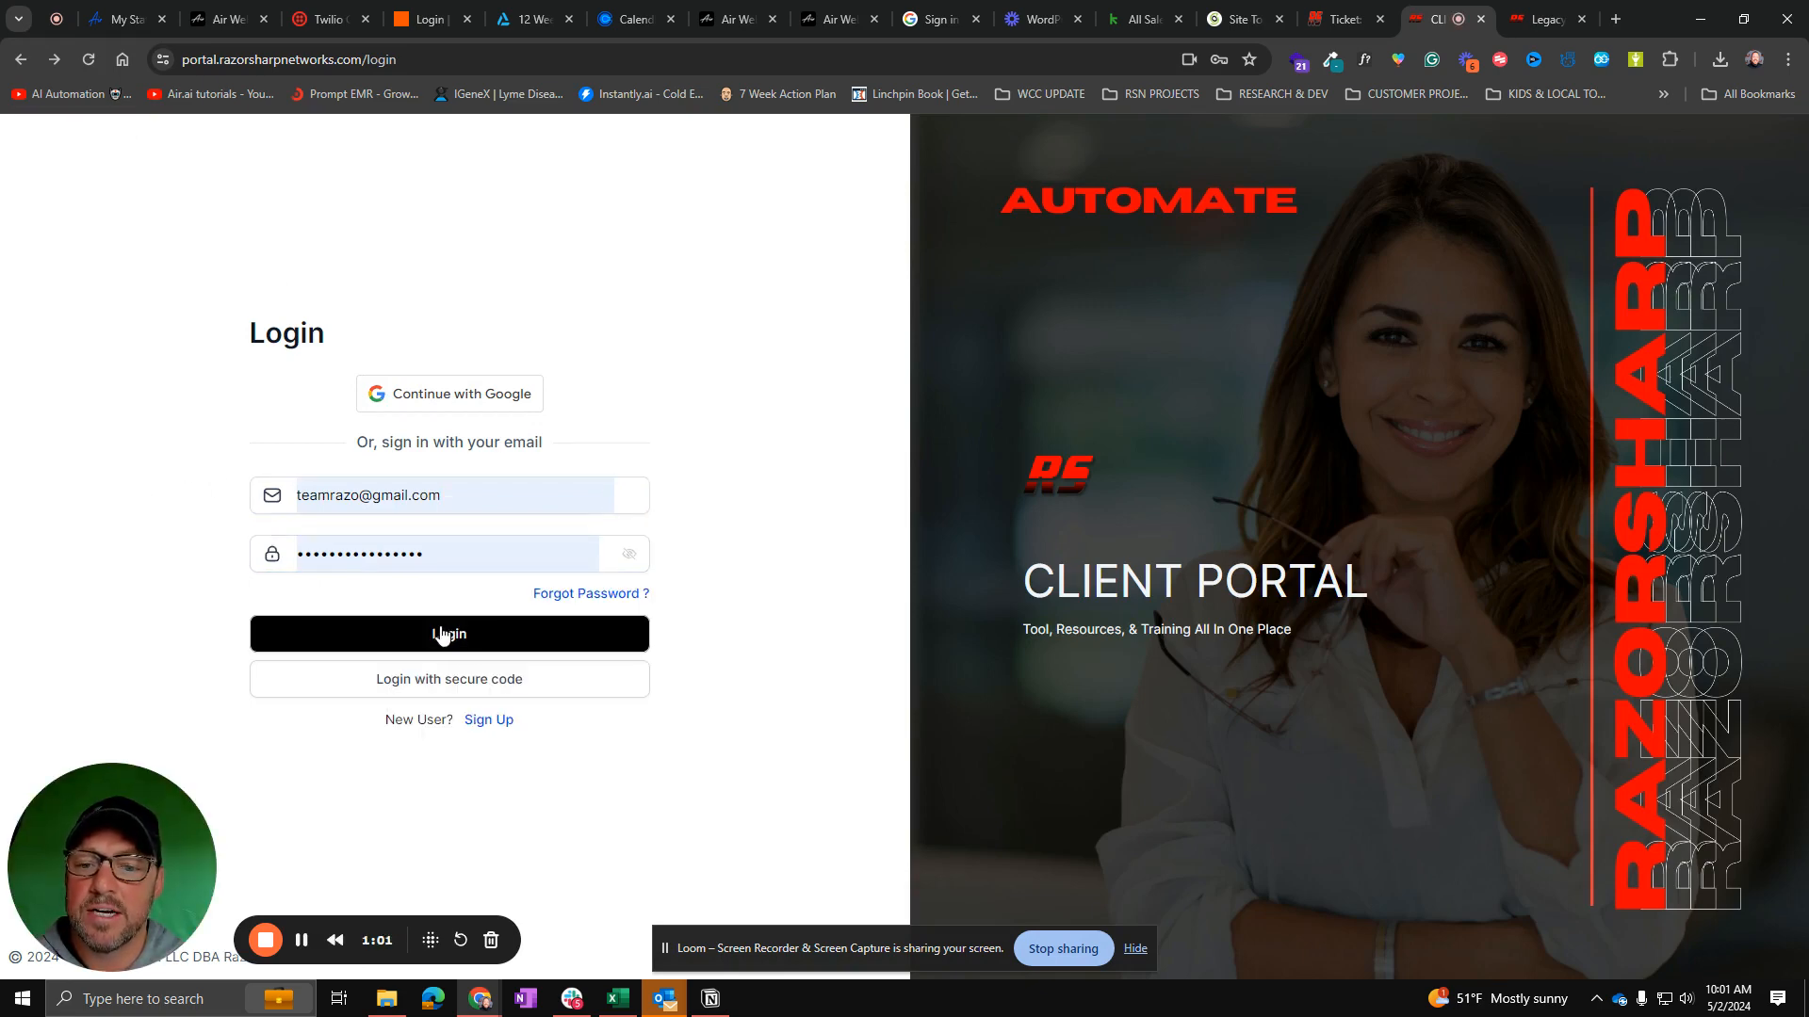
{"action": "left_click", "coordinate": [440, 636]}
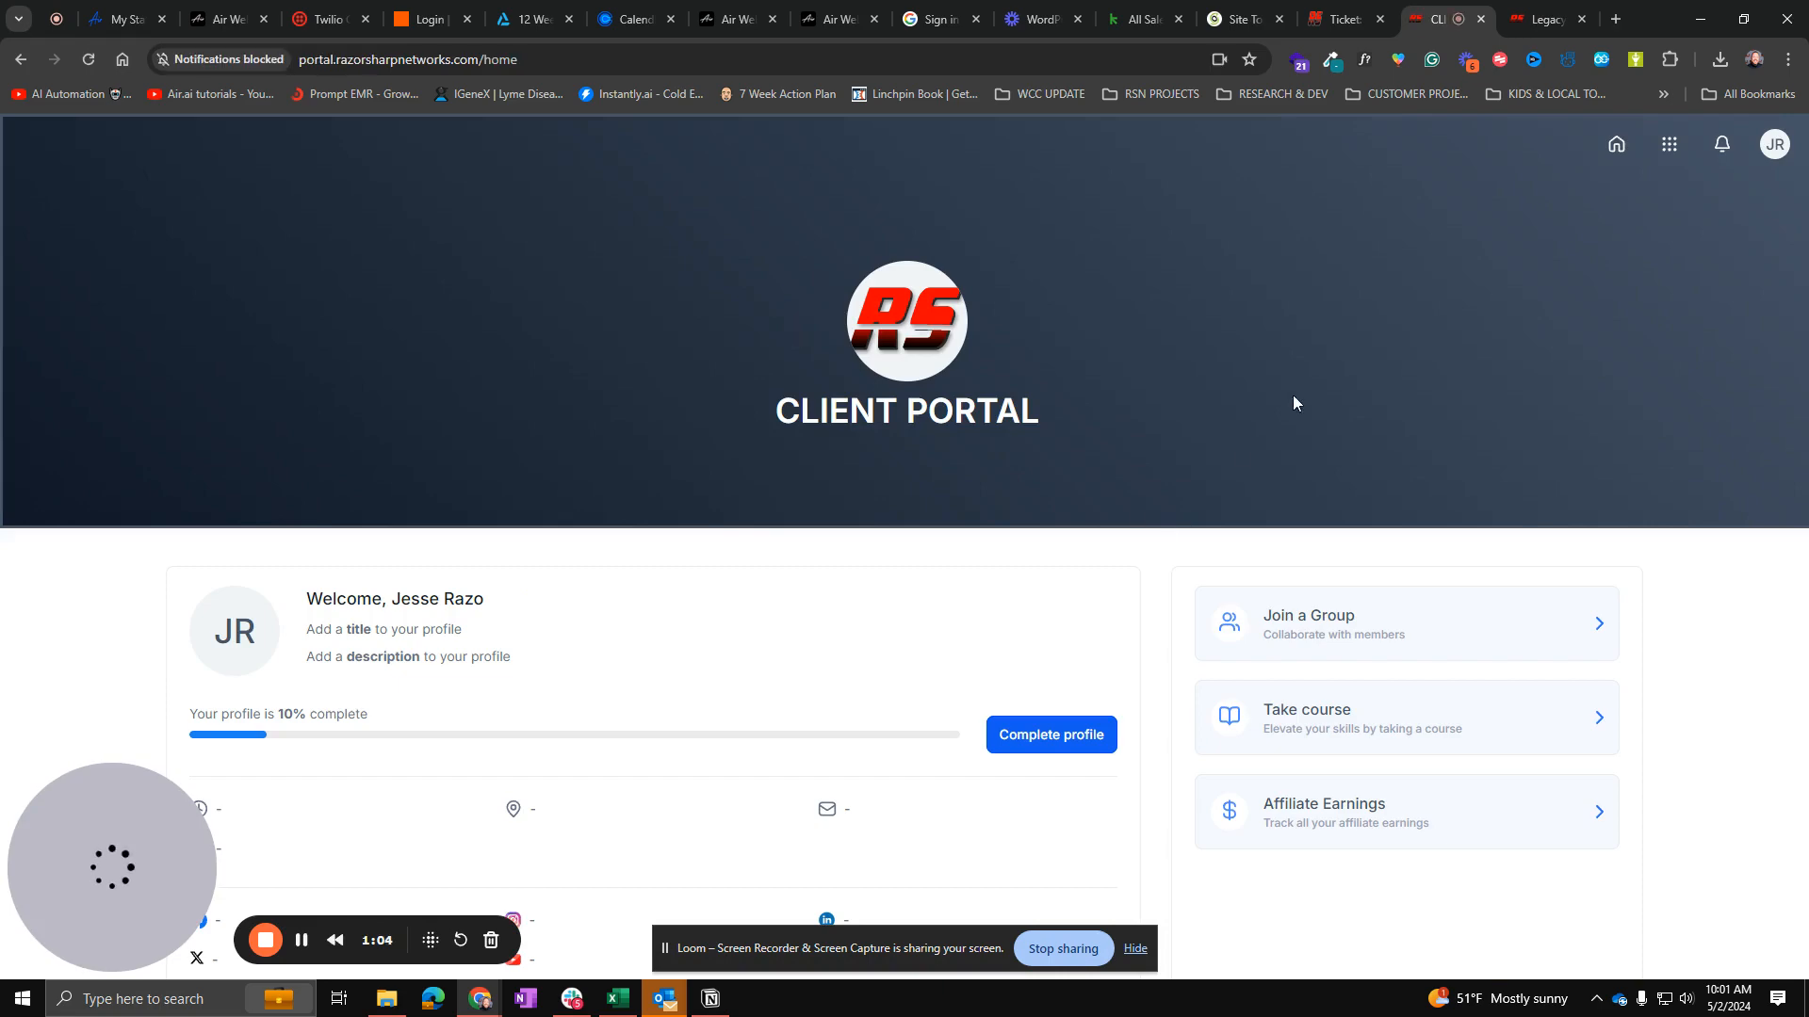
Step: Examine the client portal home page, including the profile card, group, course and affiliate sections
{"action": "scroll", "coordinate": [1293, 403], "scroll_direction": "down", "scroll_amount": 6}
{"action": "scroll", "coordinate": [1315, 659], "scroll_direction": "up", "scroll_amount": 4}
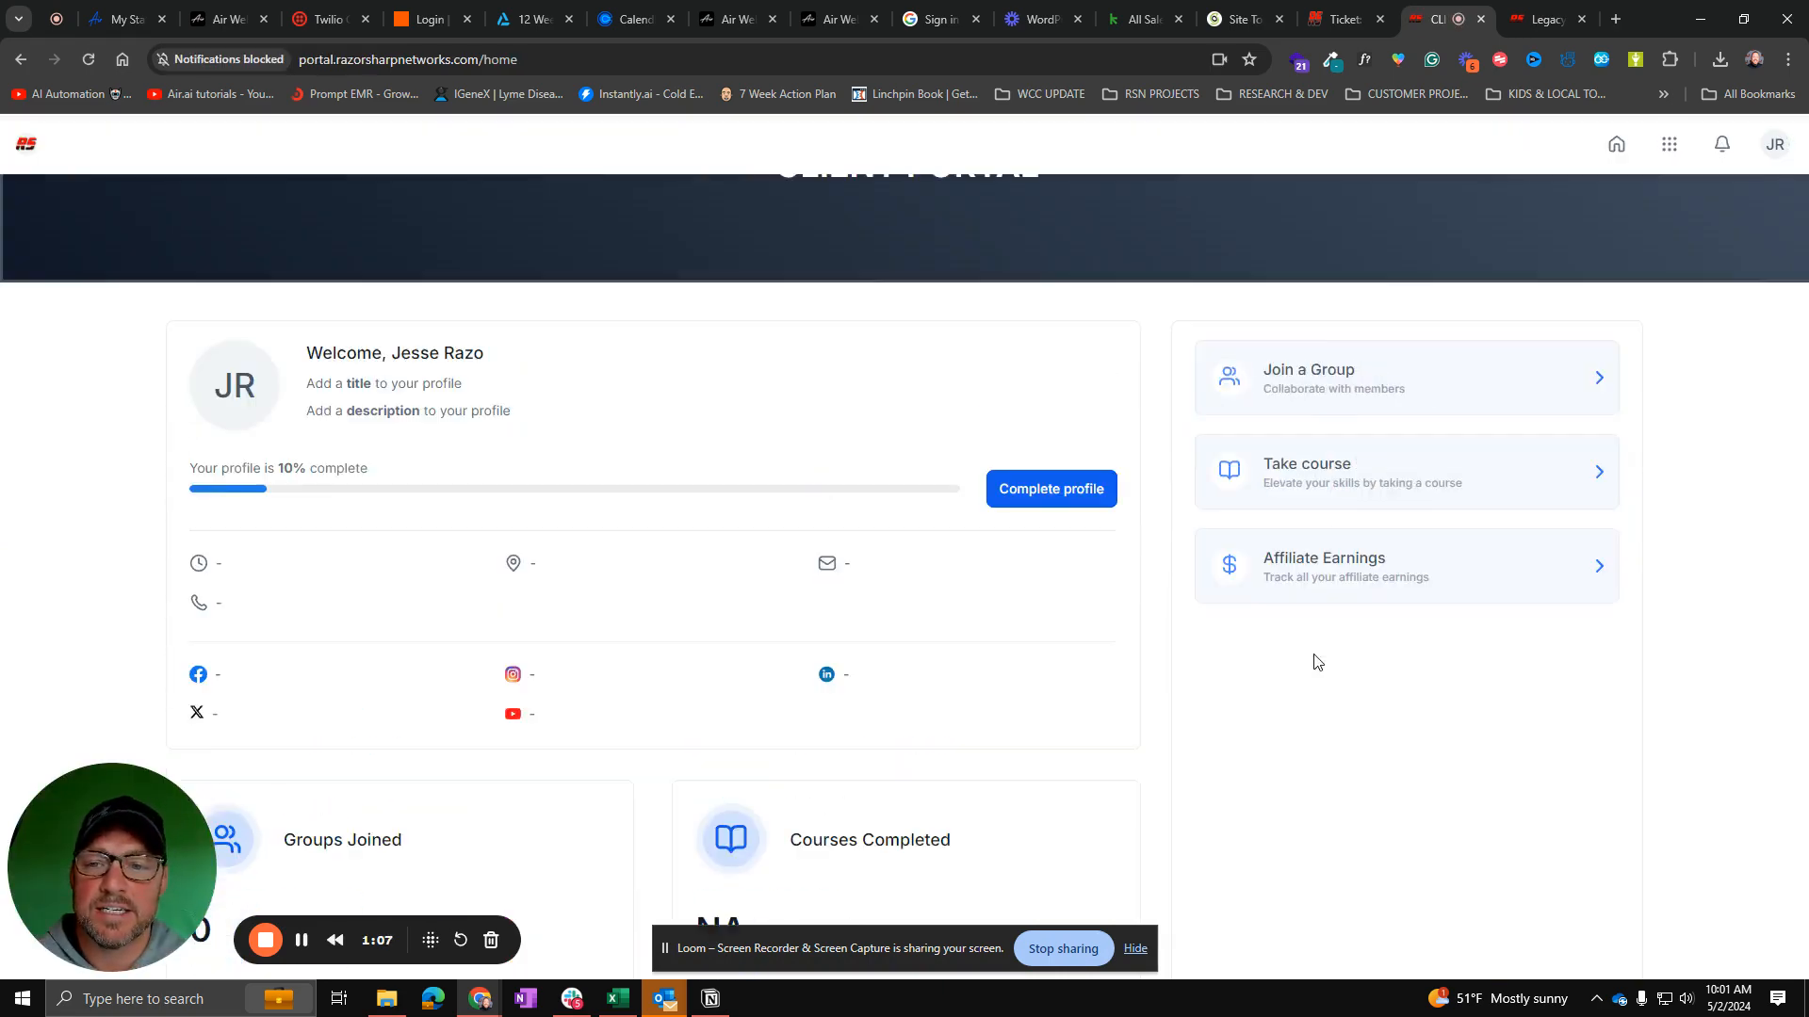
{"action": "scroll", "coordinate": [1316, 662], "scroll_direction": "up", "scroll_amount": 1}
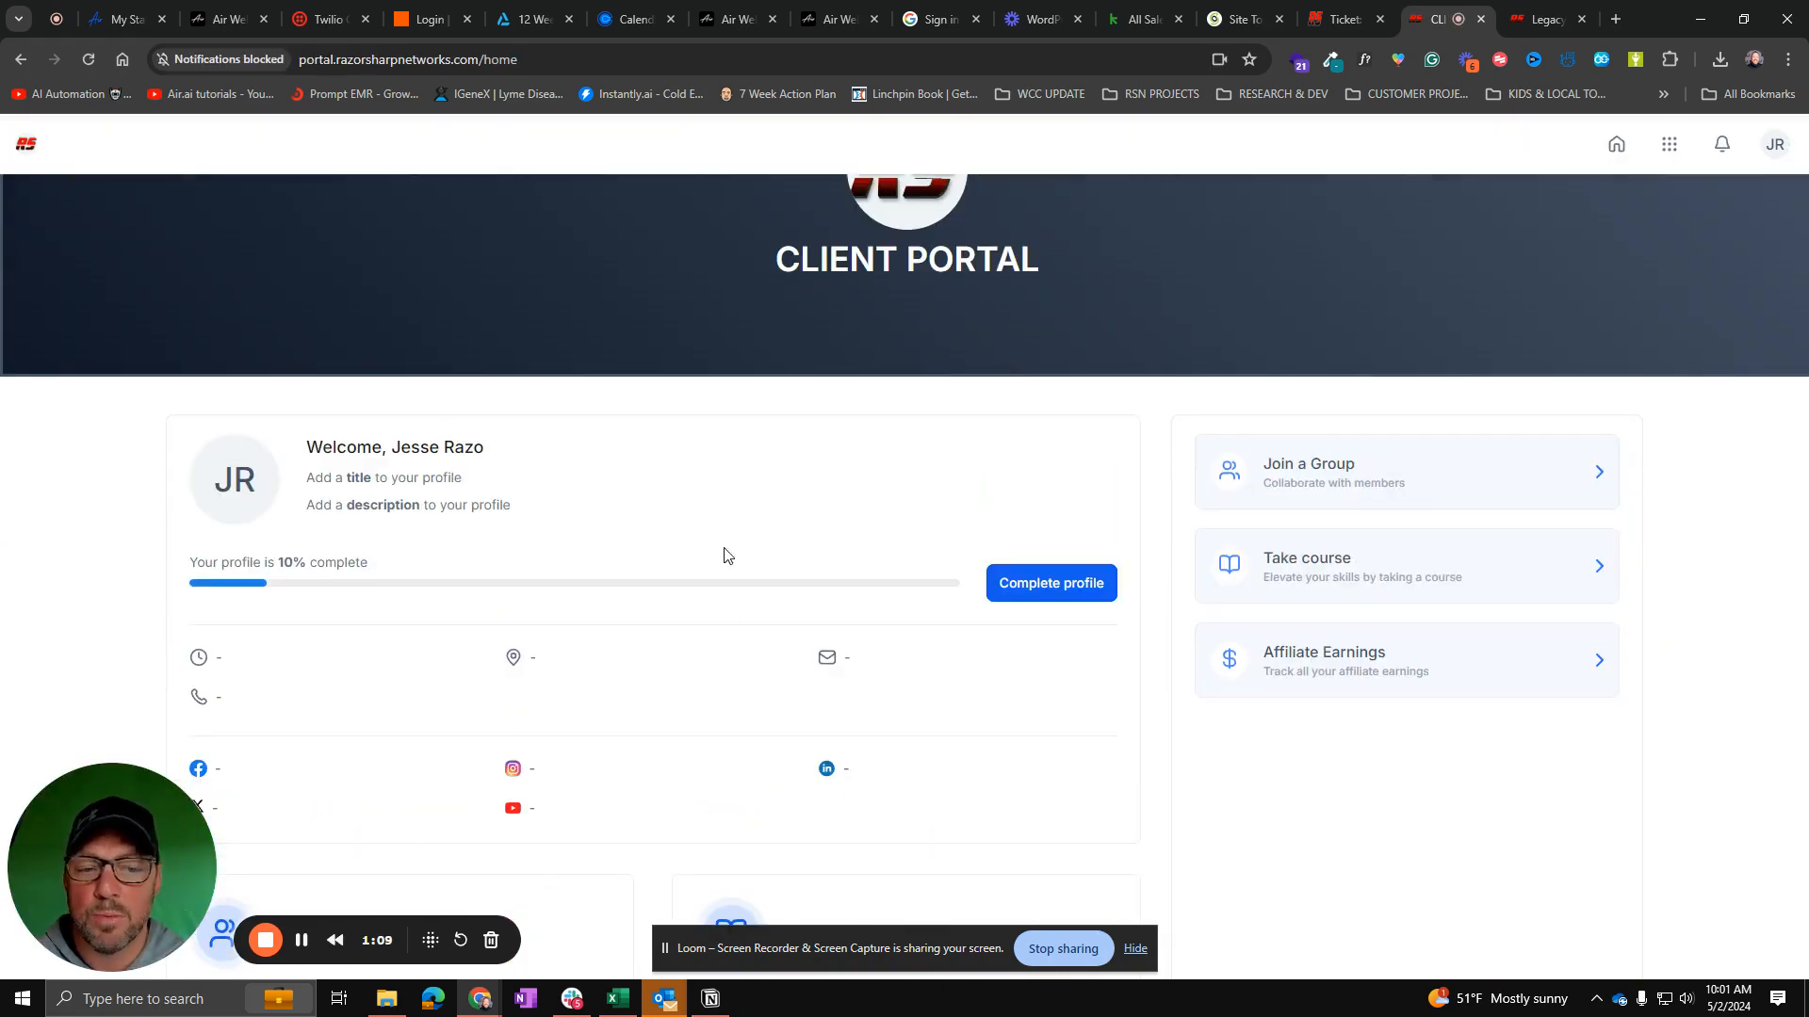
{"action": "scroll", "coordinate": [730, 584], "scroll_direction": "down", "scroll_amount": 2}
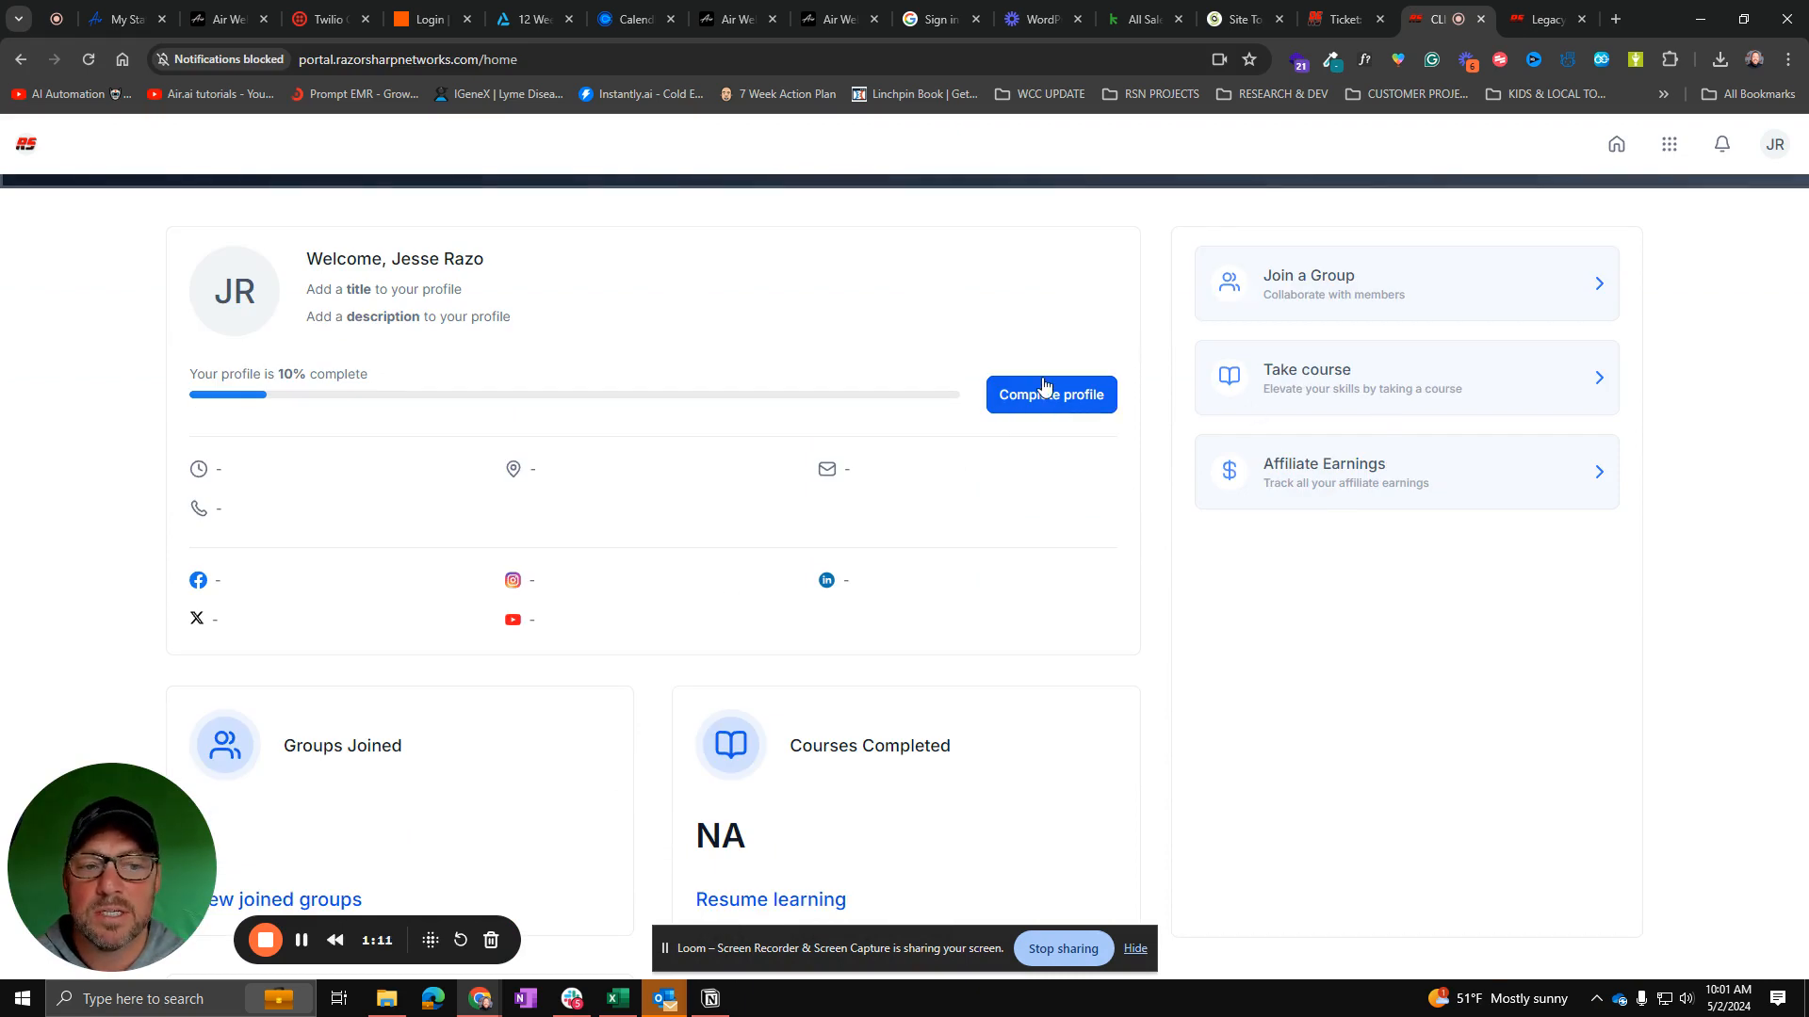
{"action": "scroll", "coordinate": [1027, 424], "scroll_direction": "down", "scroll_amount": 1}
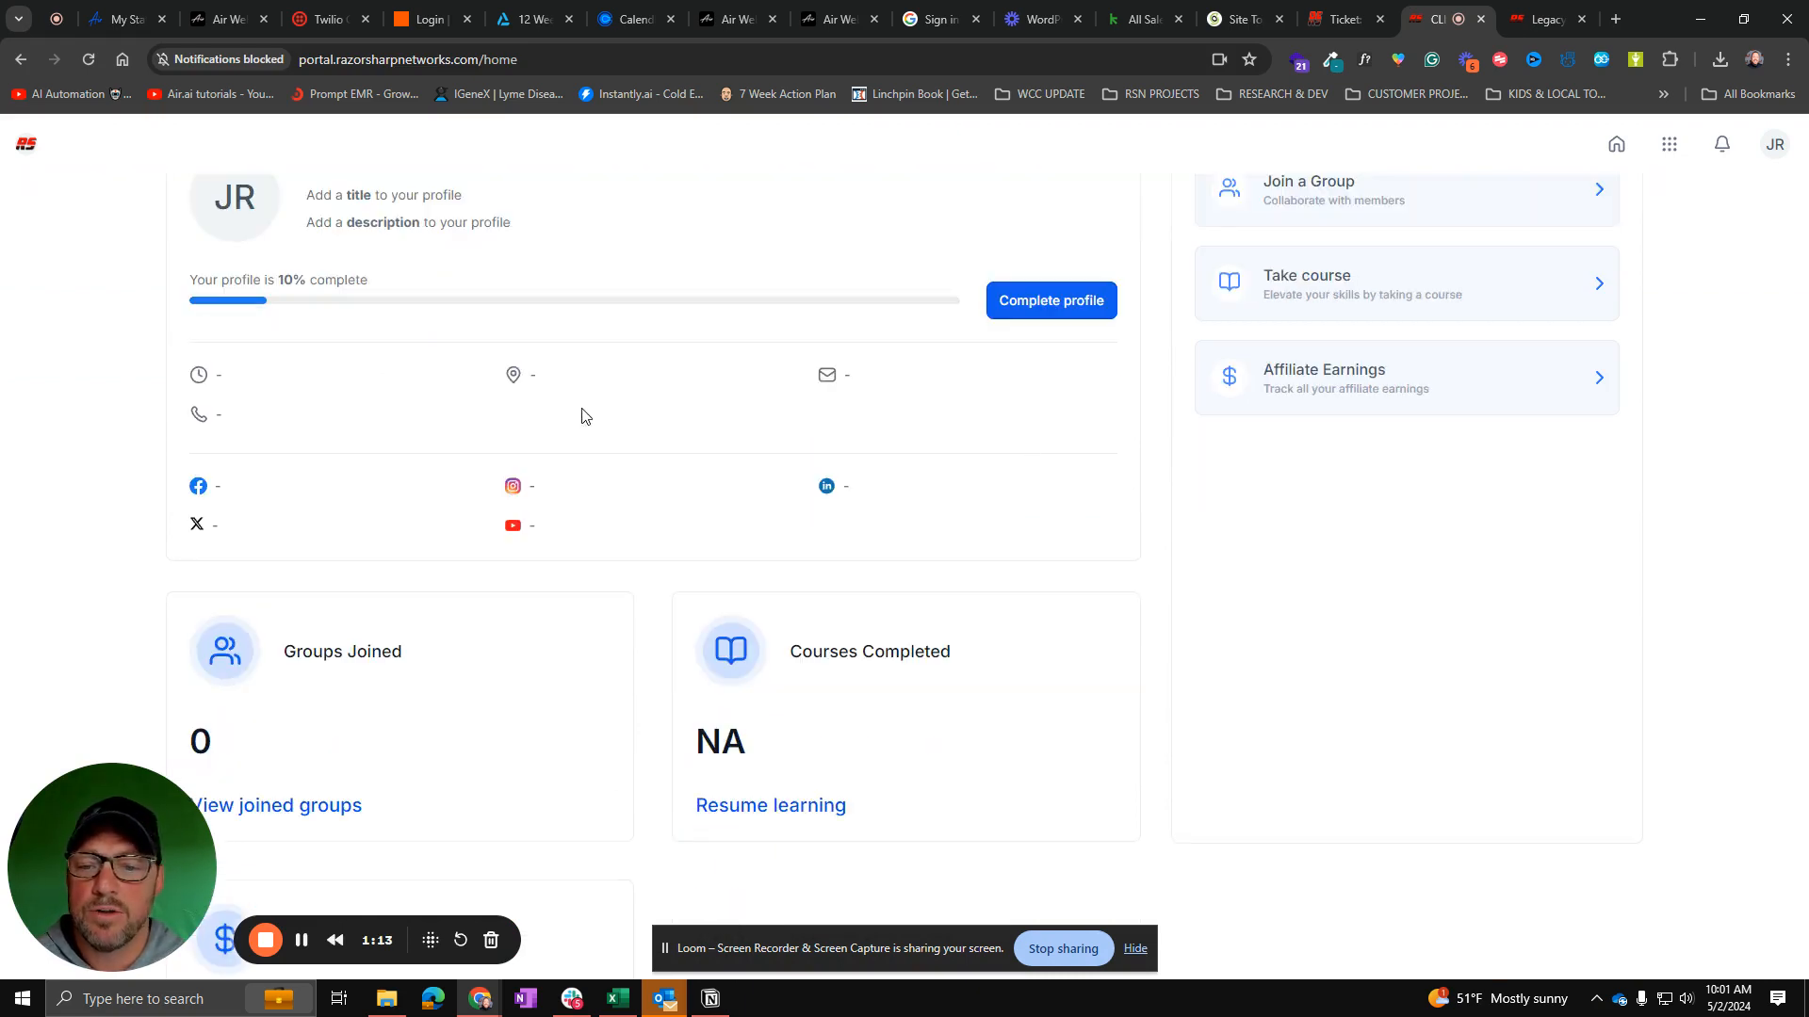
{"action": "scroll", "coordinate": [603, 447], "scroll_direction": "down", "scroll_amount": 2}
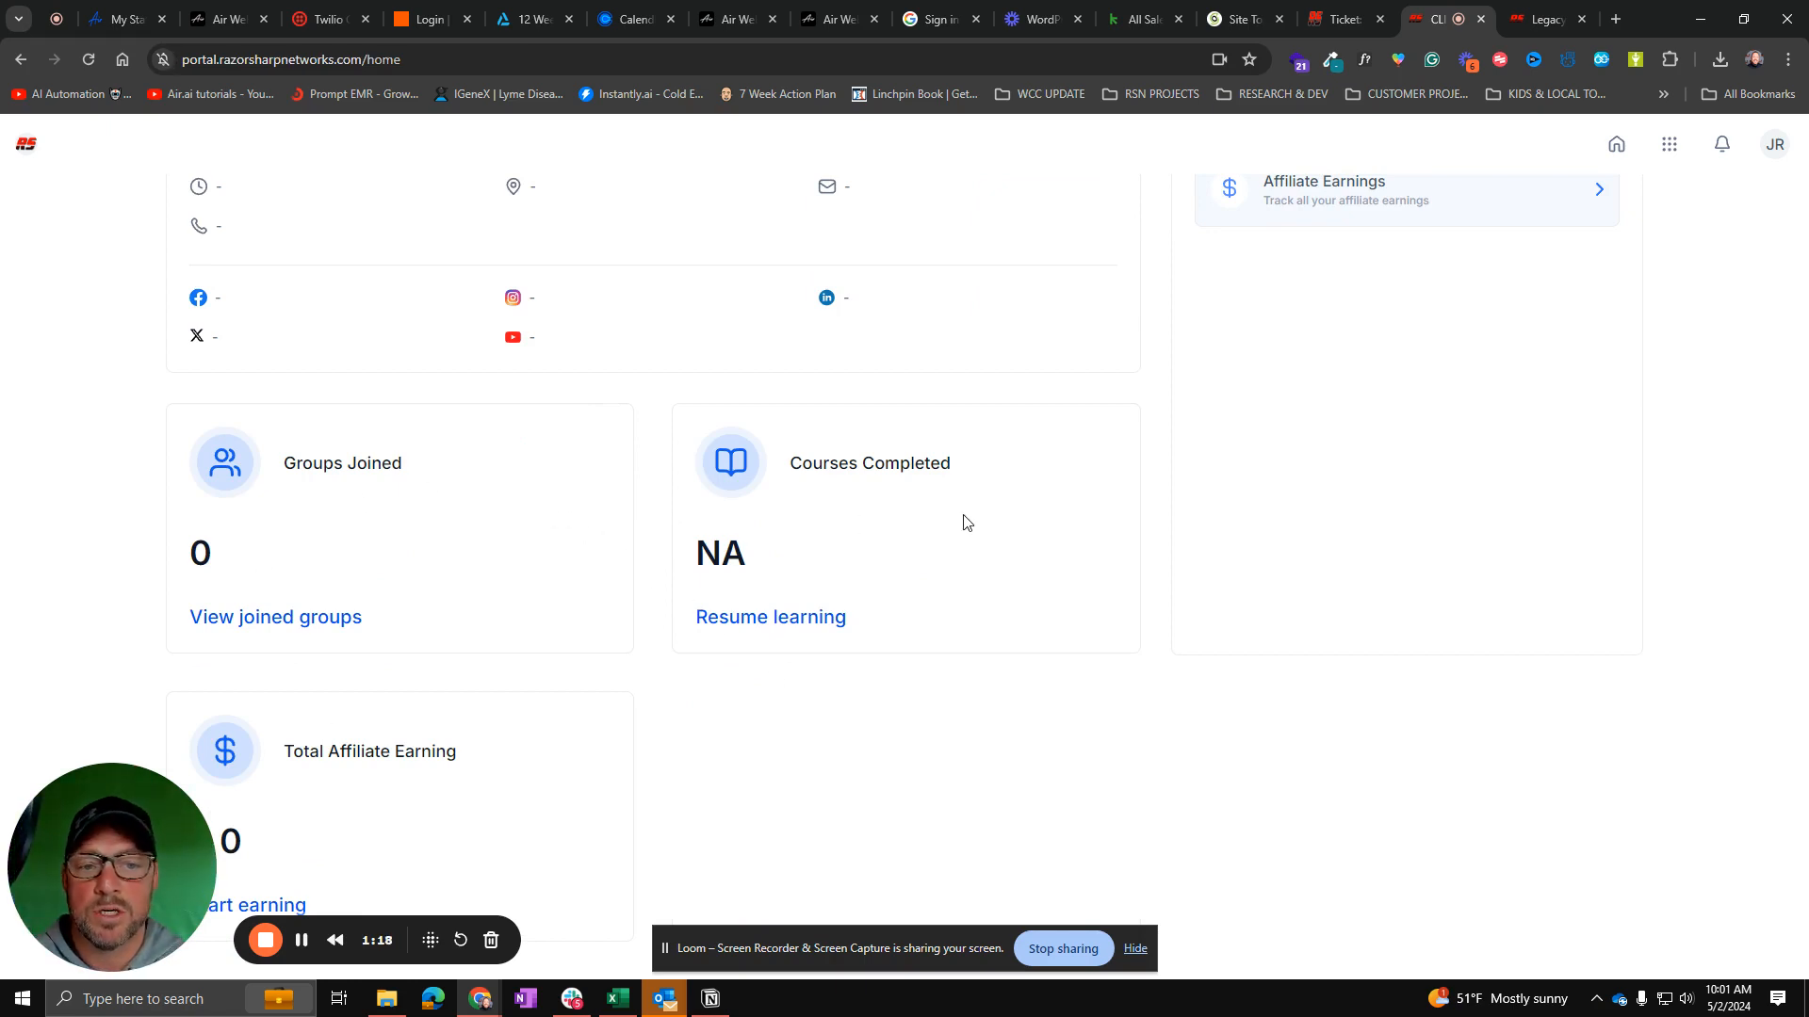
{"action": "scroll", "coordinate": [1196, 791], "scroll_direction": "up", "scroll_amount": 5}
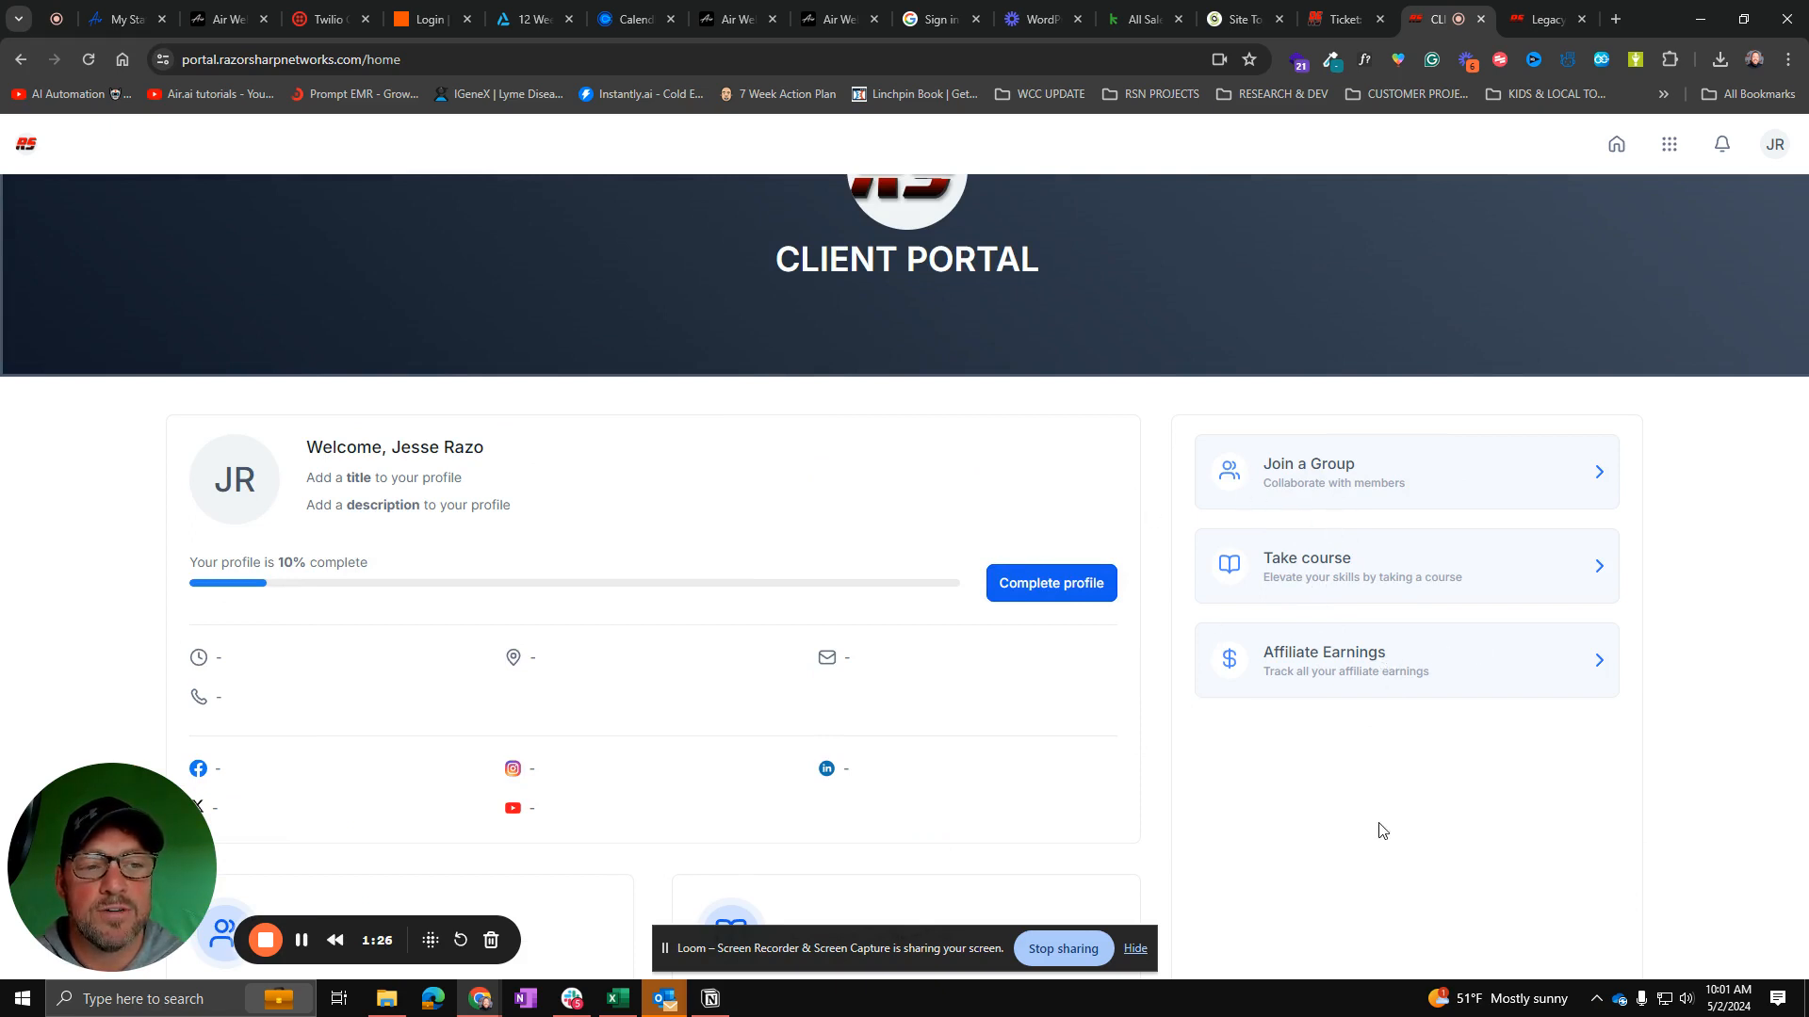
{"action": "scroll", "coordinate": [1324, 754], "scroll_direction": "up", "scroll_amount": 2}
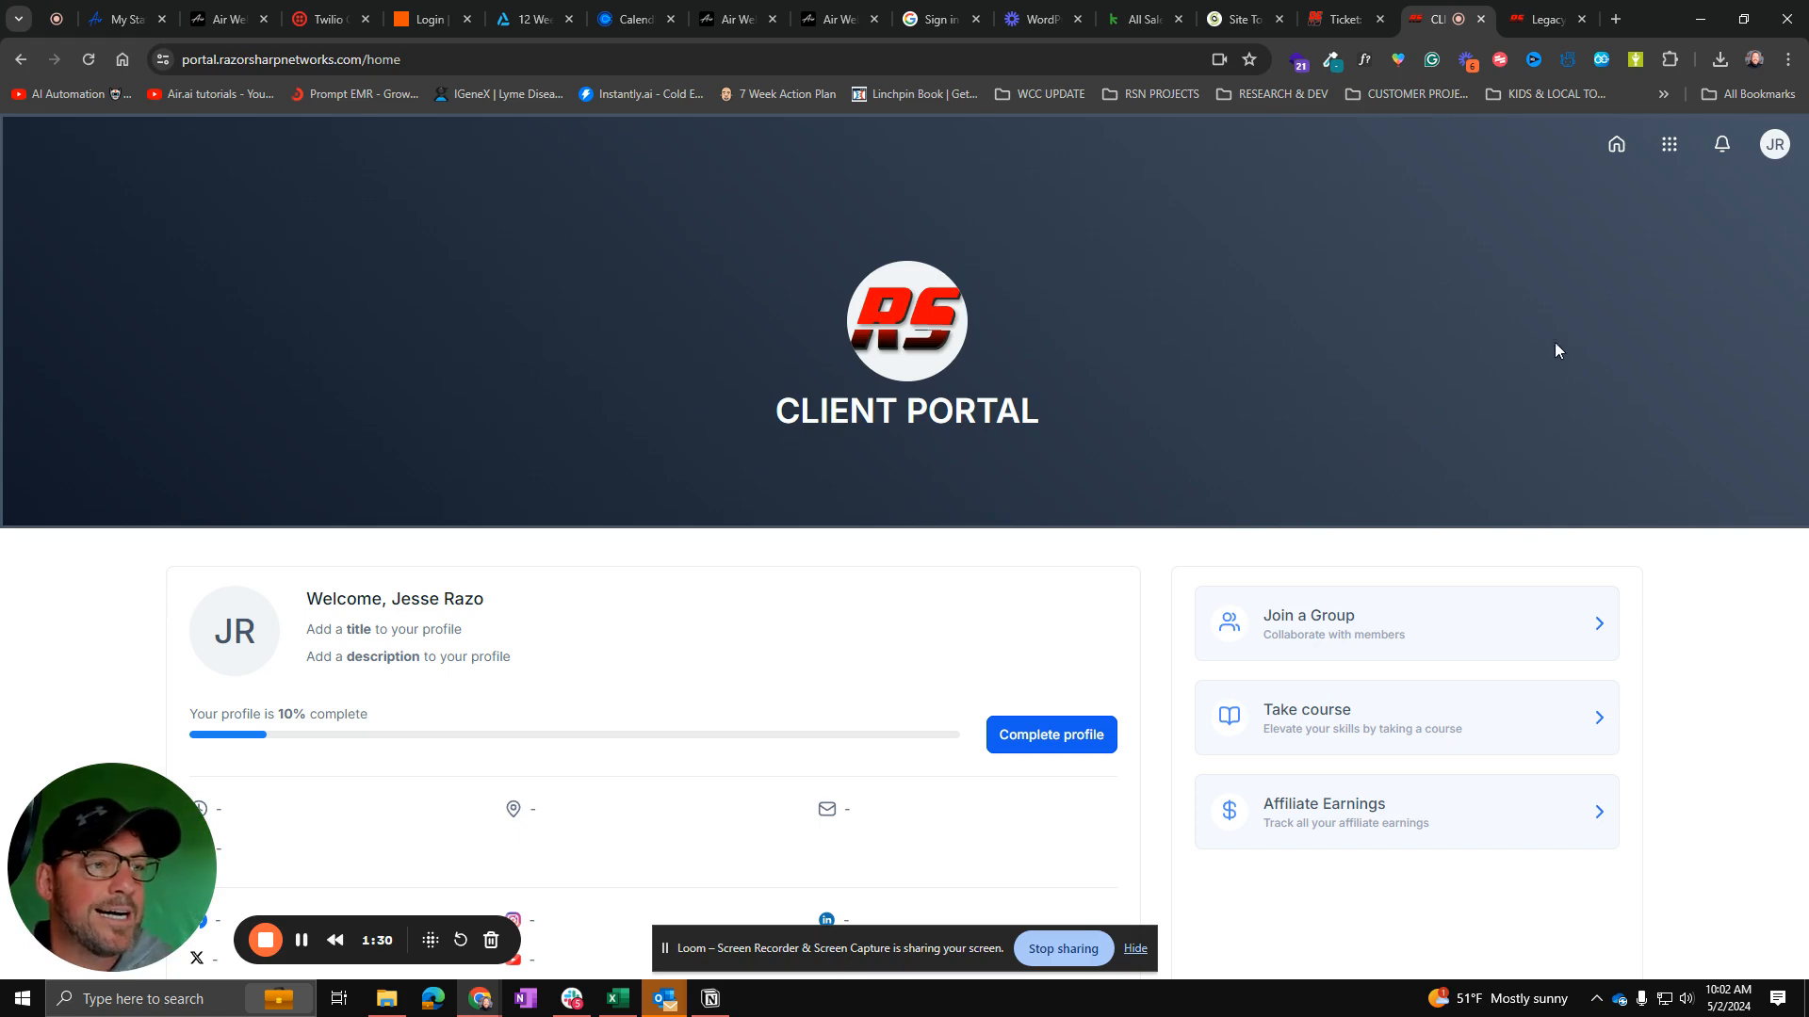
Step: View the portal's apps and account options, and open the profile settings to review the Basic Information fields
{"action": "left_click", "coordinate": [1668, 144]}
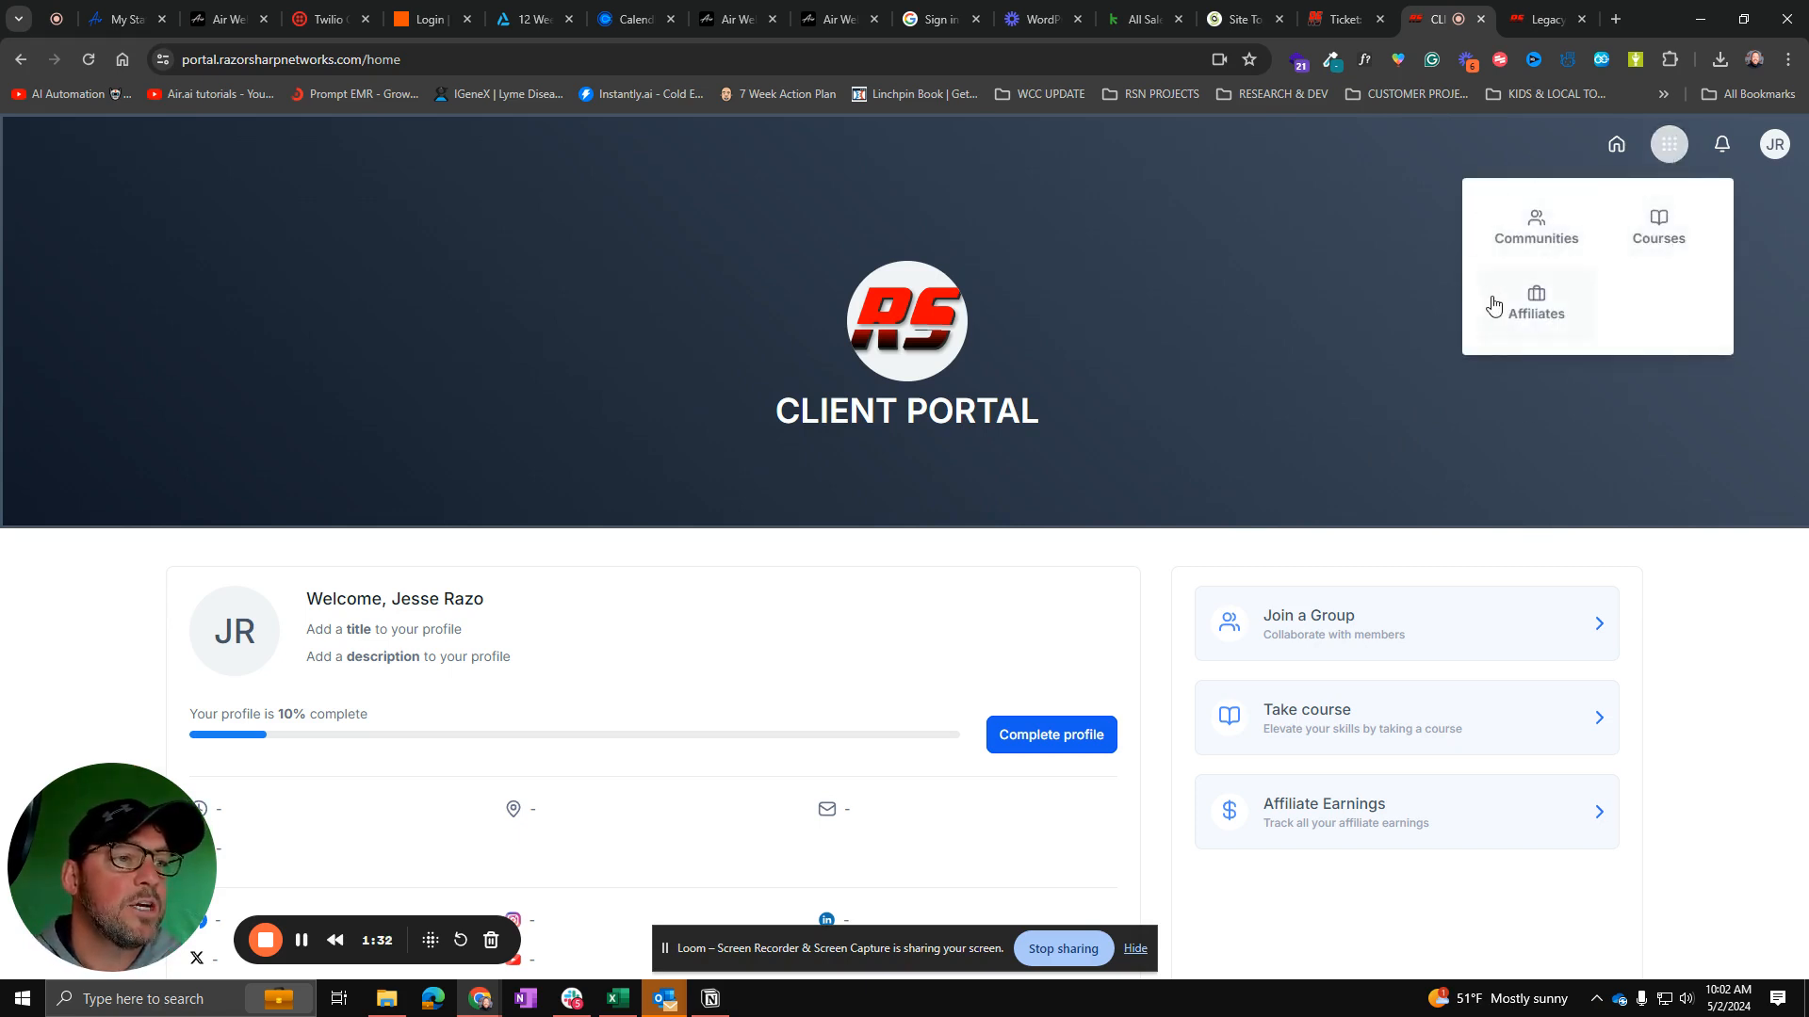
{"action": "left_click", "coordinate": [1767, 143]}
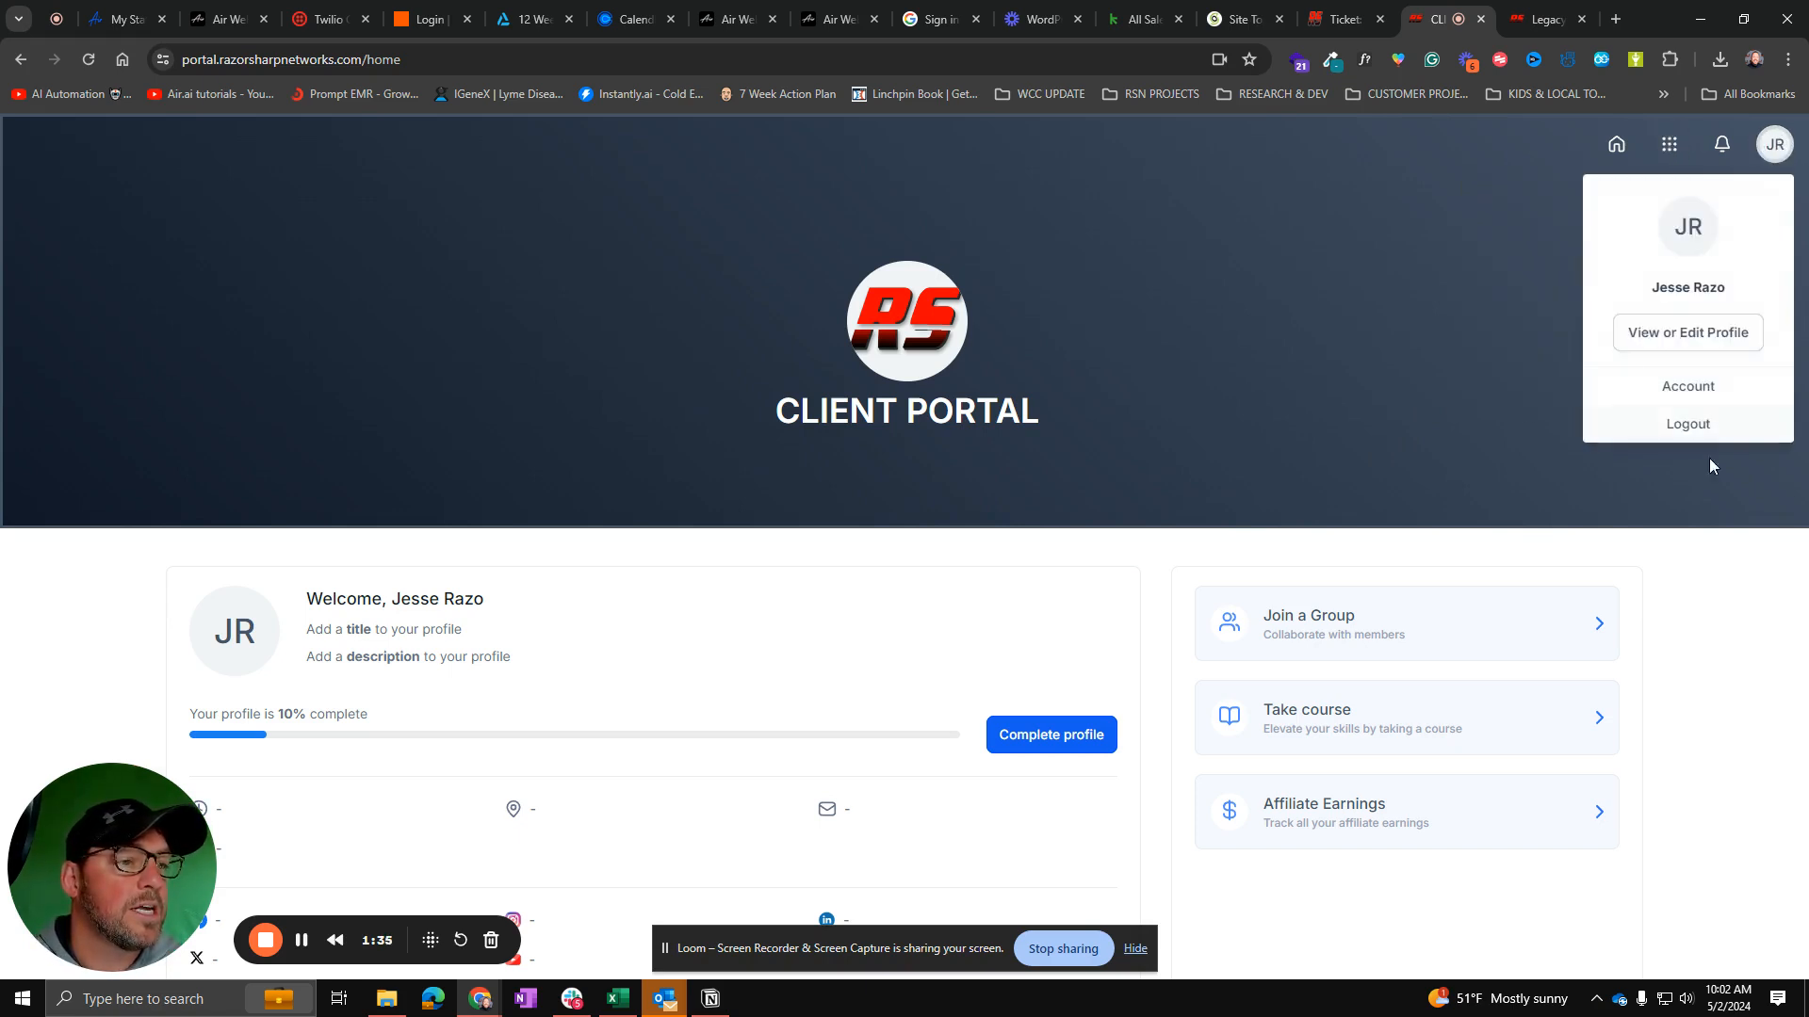
{"action": "left_click", "coordinate": [1690, 332]}
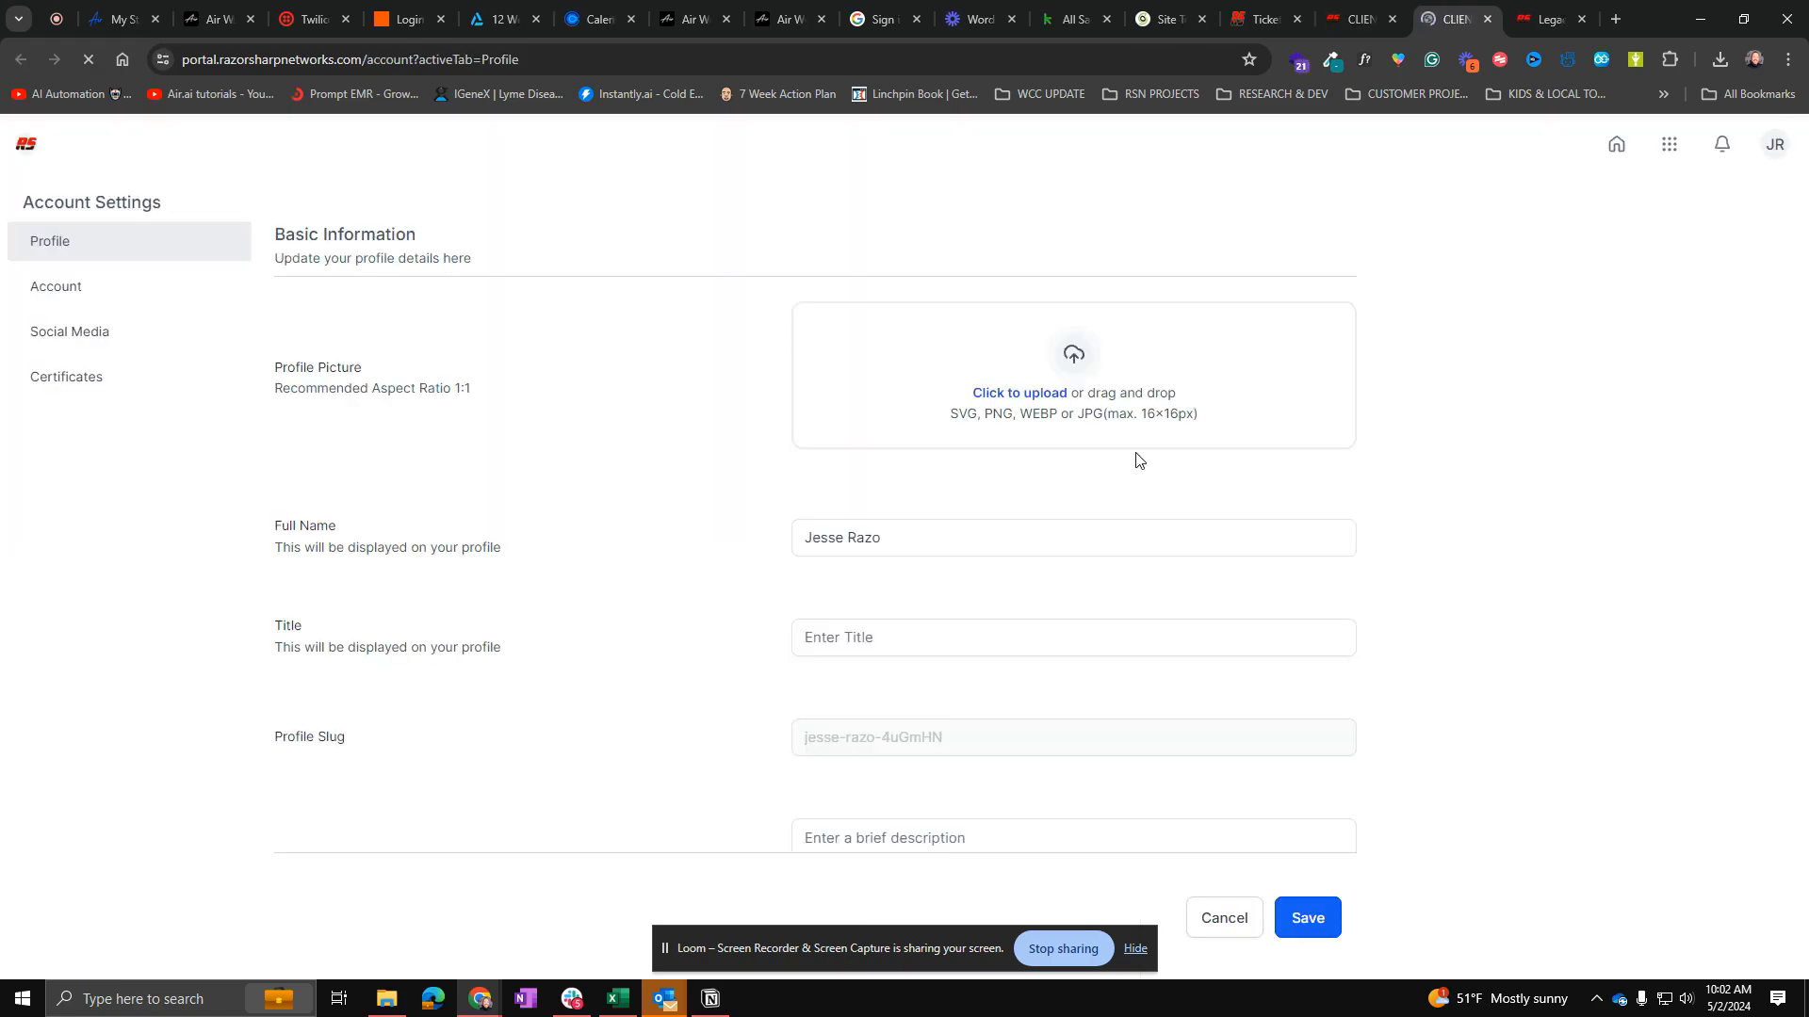
{"action": "scroll", "coordinate": [746, 440], "scroll_direction": "down", "scroll_amount": 4}
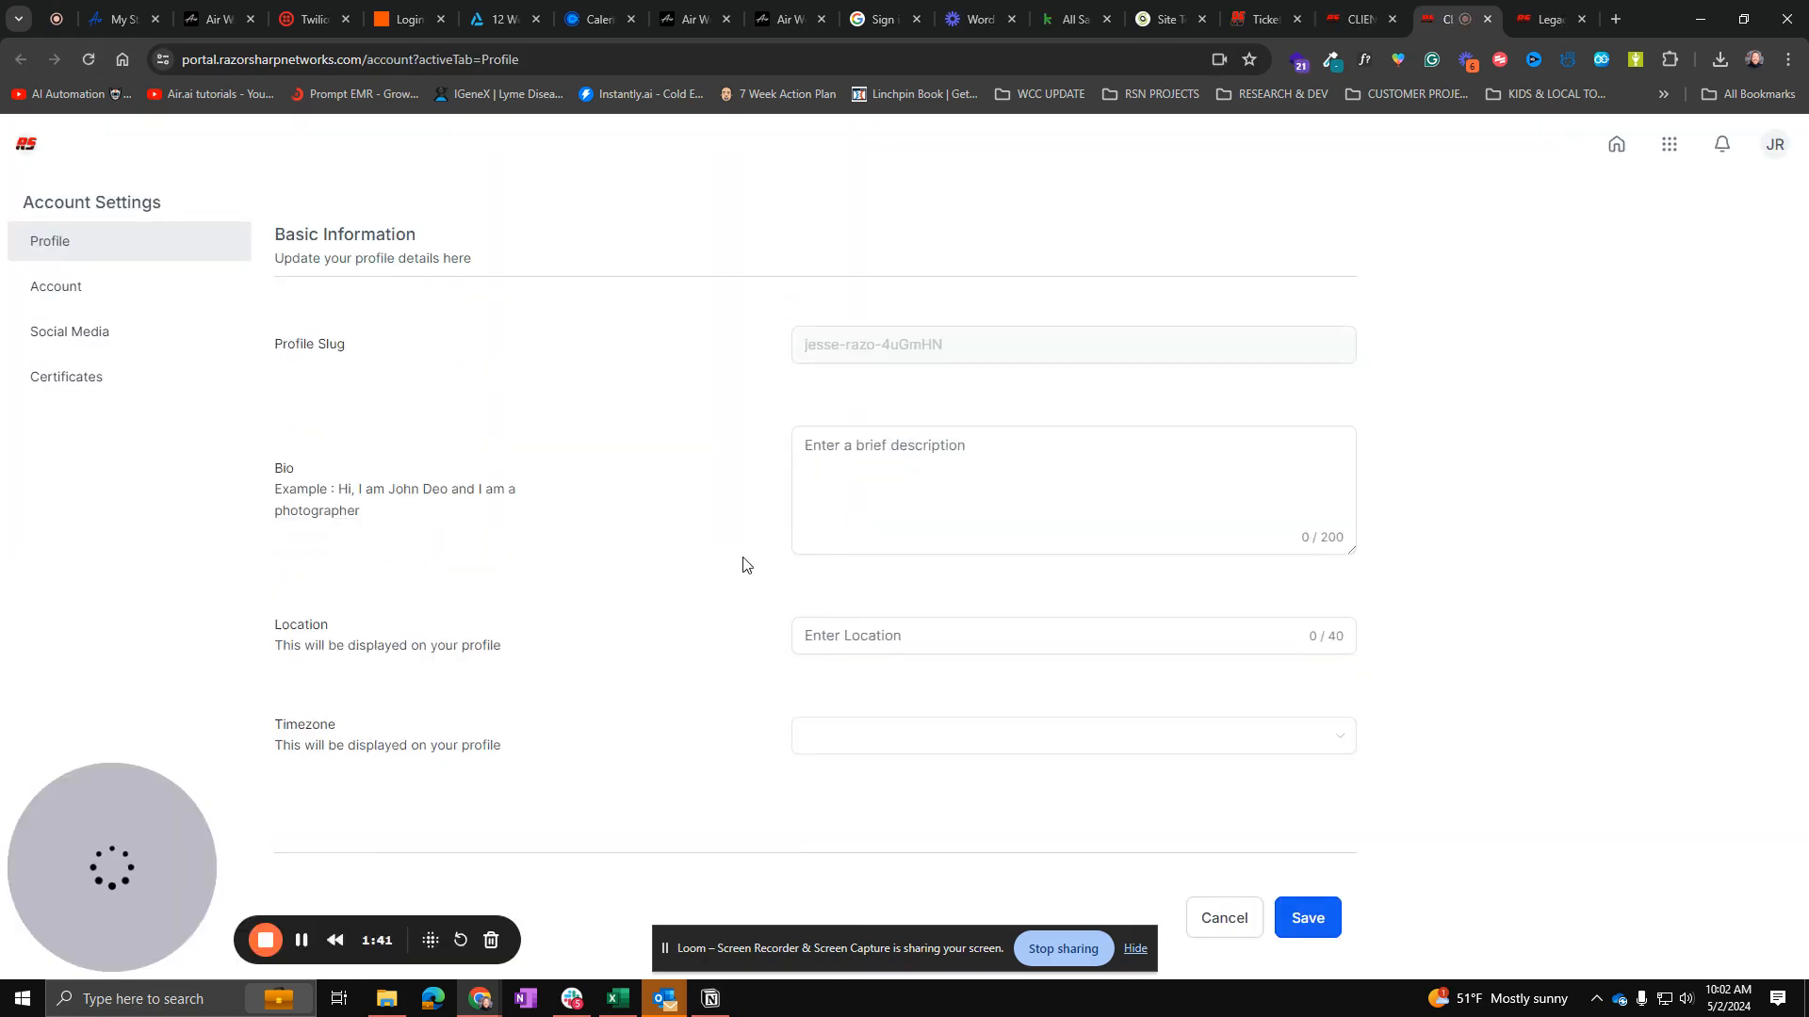
{"action": "scroll", "coordinate": [743, 566], "scroll_direction": "up", "scroll_amount": 4}
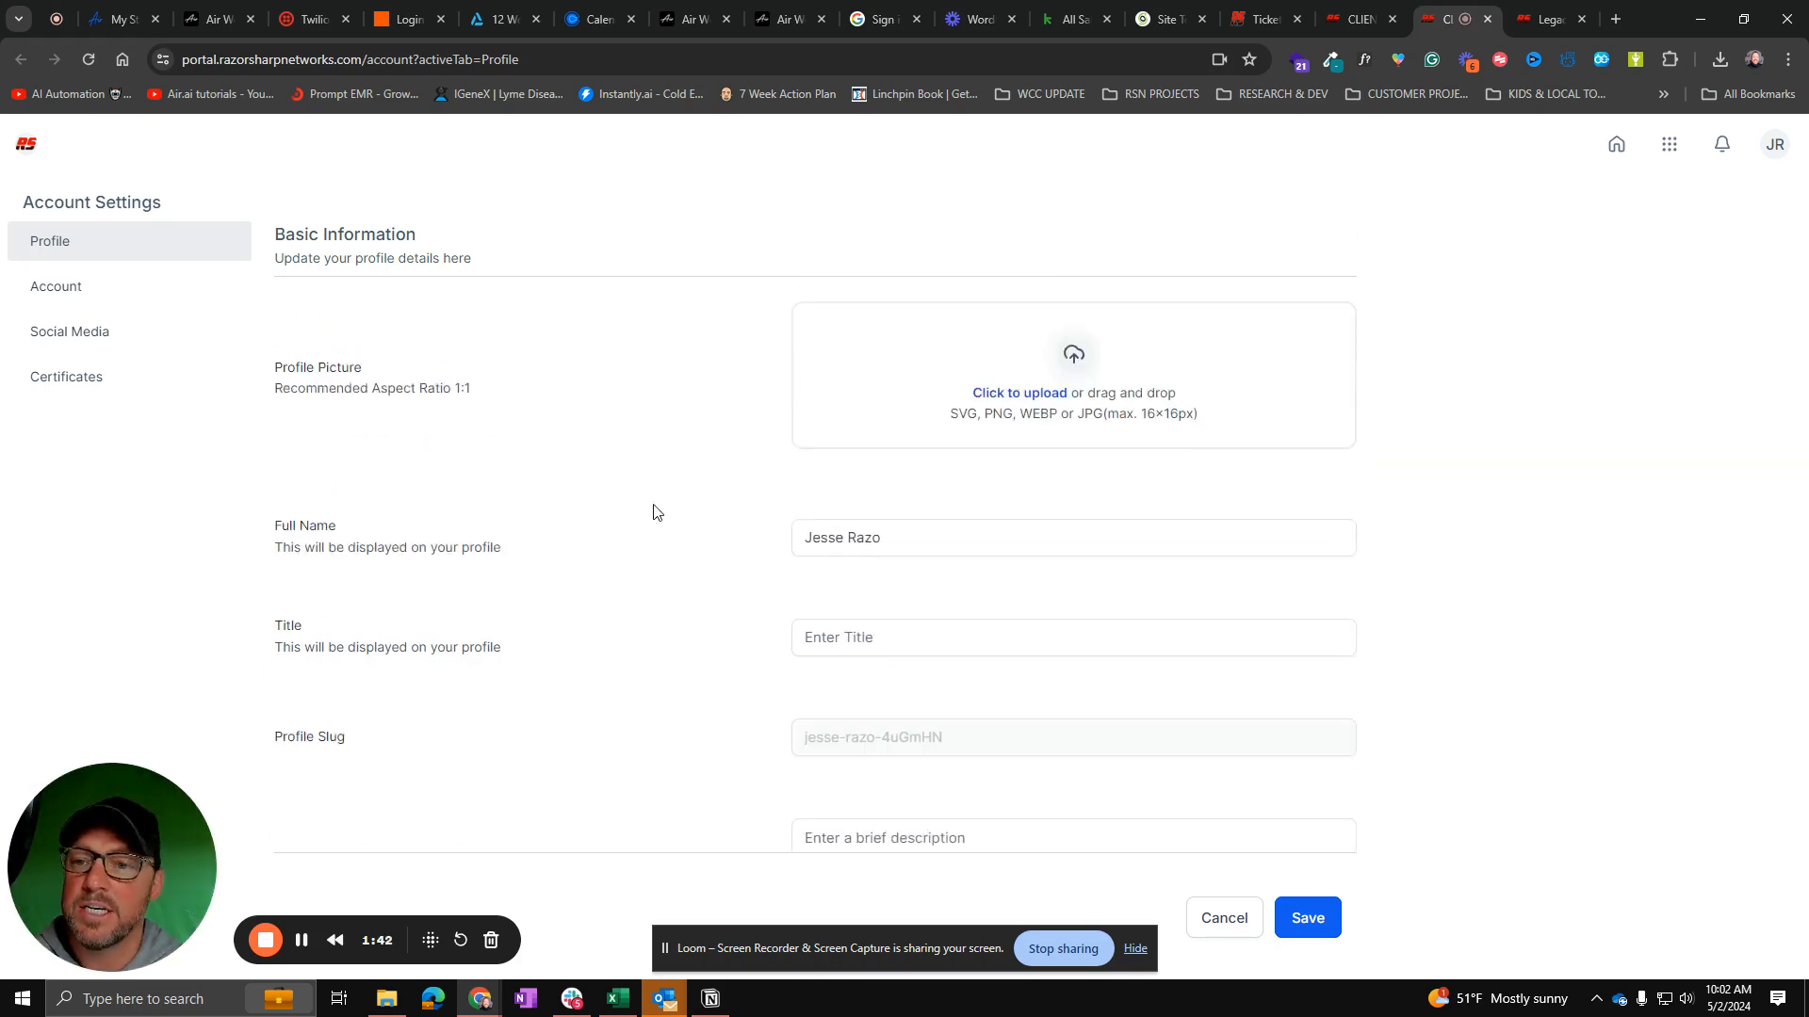
Step: Show the Change Password form in the account settings and inspect the current, new and retype password fields
{"action": "left_click", "coordinate": [54, 287]}
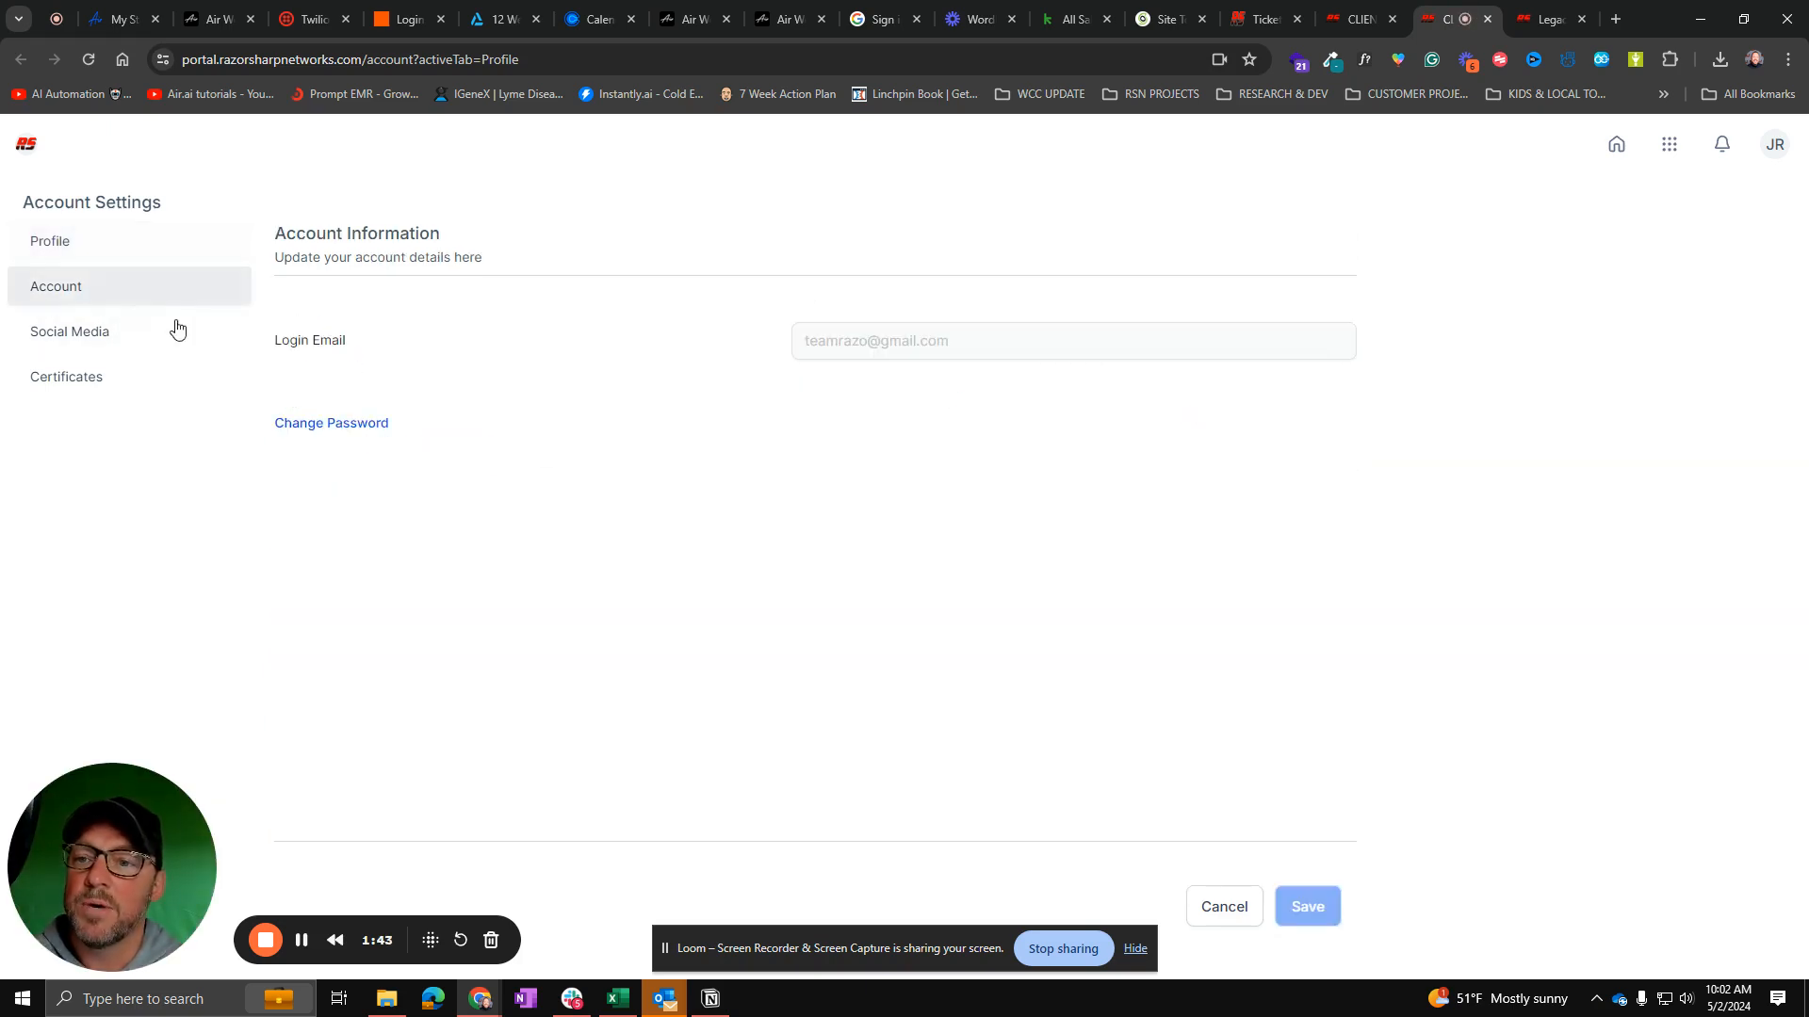
{"action": "left_click", "coordinate": [340, 424]}
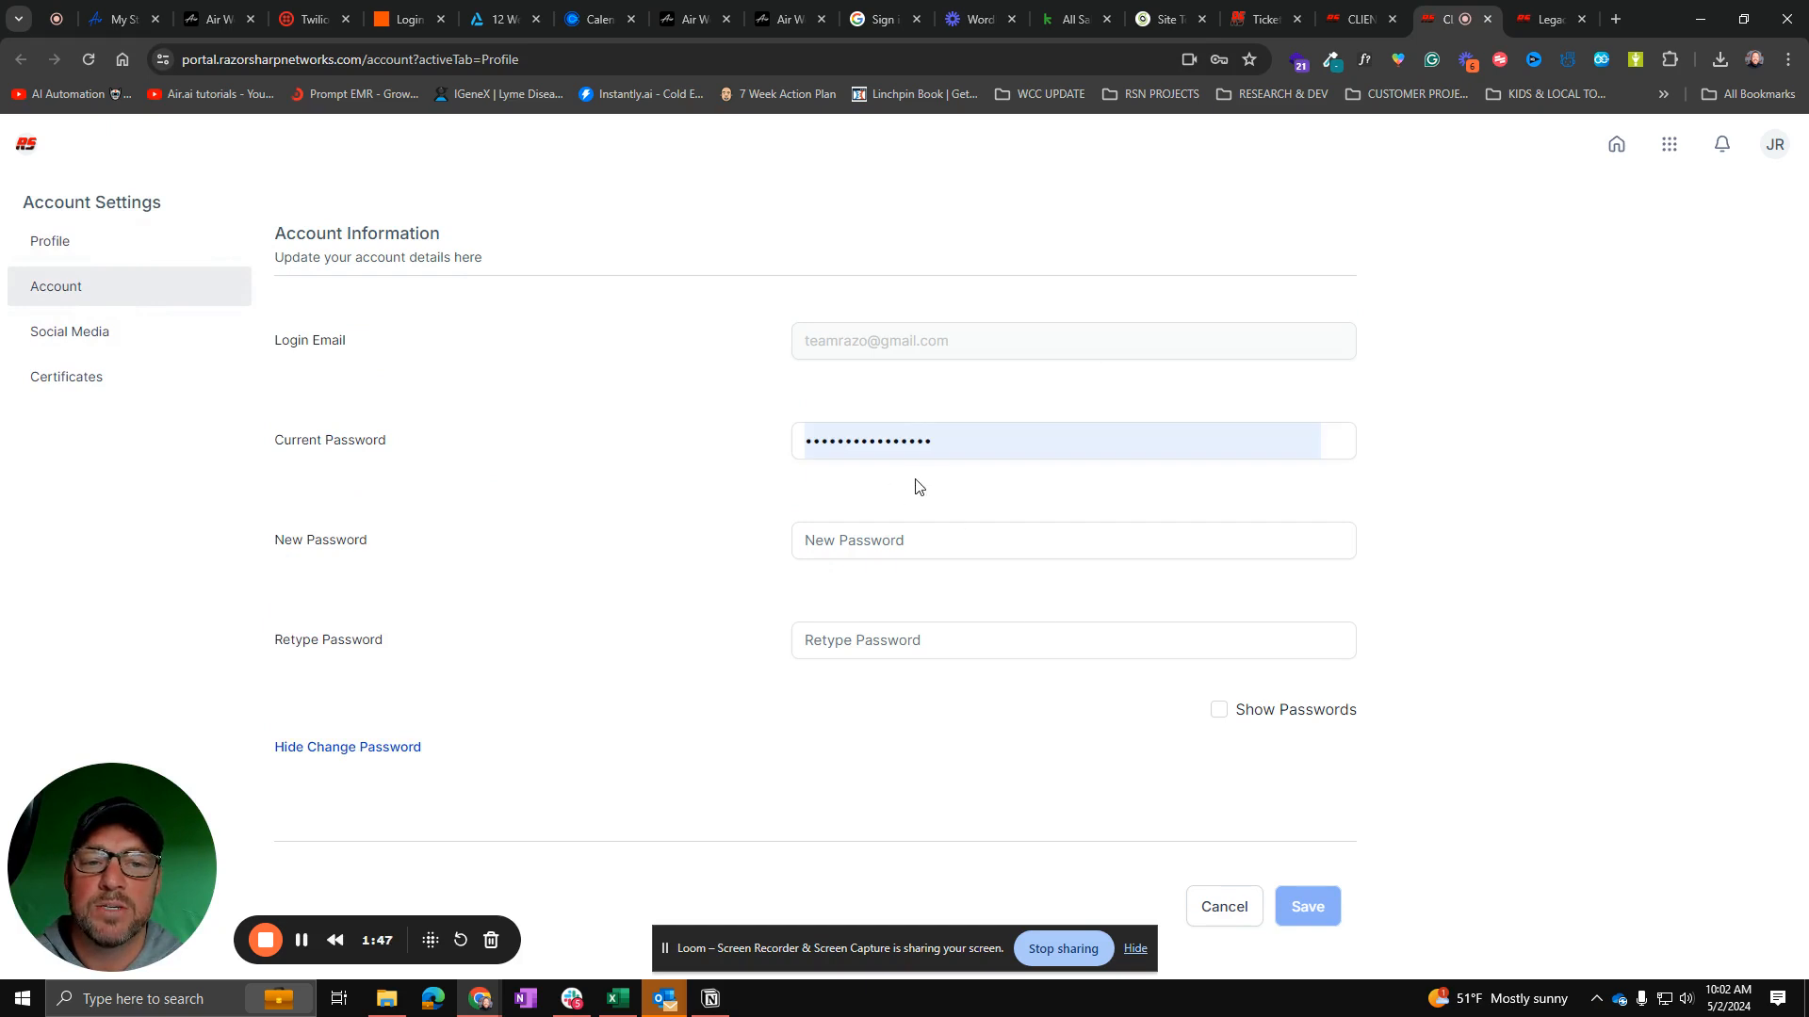
{"action": "left_click", "coordinate": [961, 443]}
{"action": "left_click_drag", "start_coordinate": [961, 444], "coordinate": [682, 444]}
{"action": "left_click_drag", "start_coordinate": [986, 435], "coordinate": [789, 441]}
{"action": "left_click", "coordinate": [708, 402]}
{"action": "left_click", "coordinate": [823, 548]}
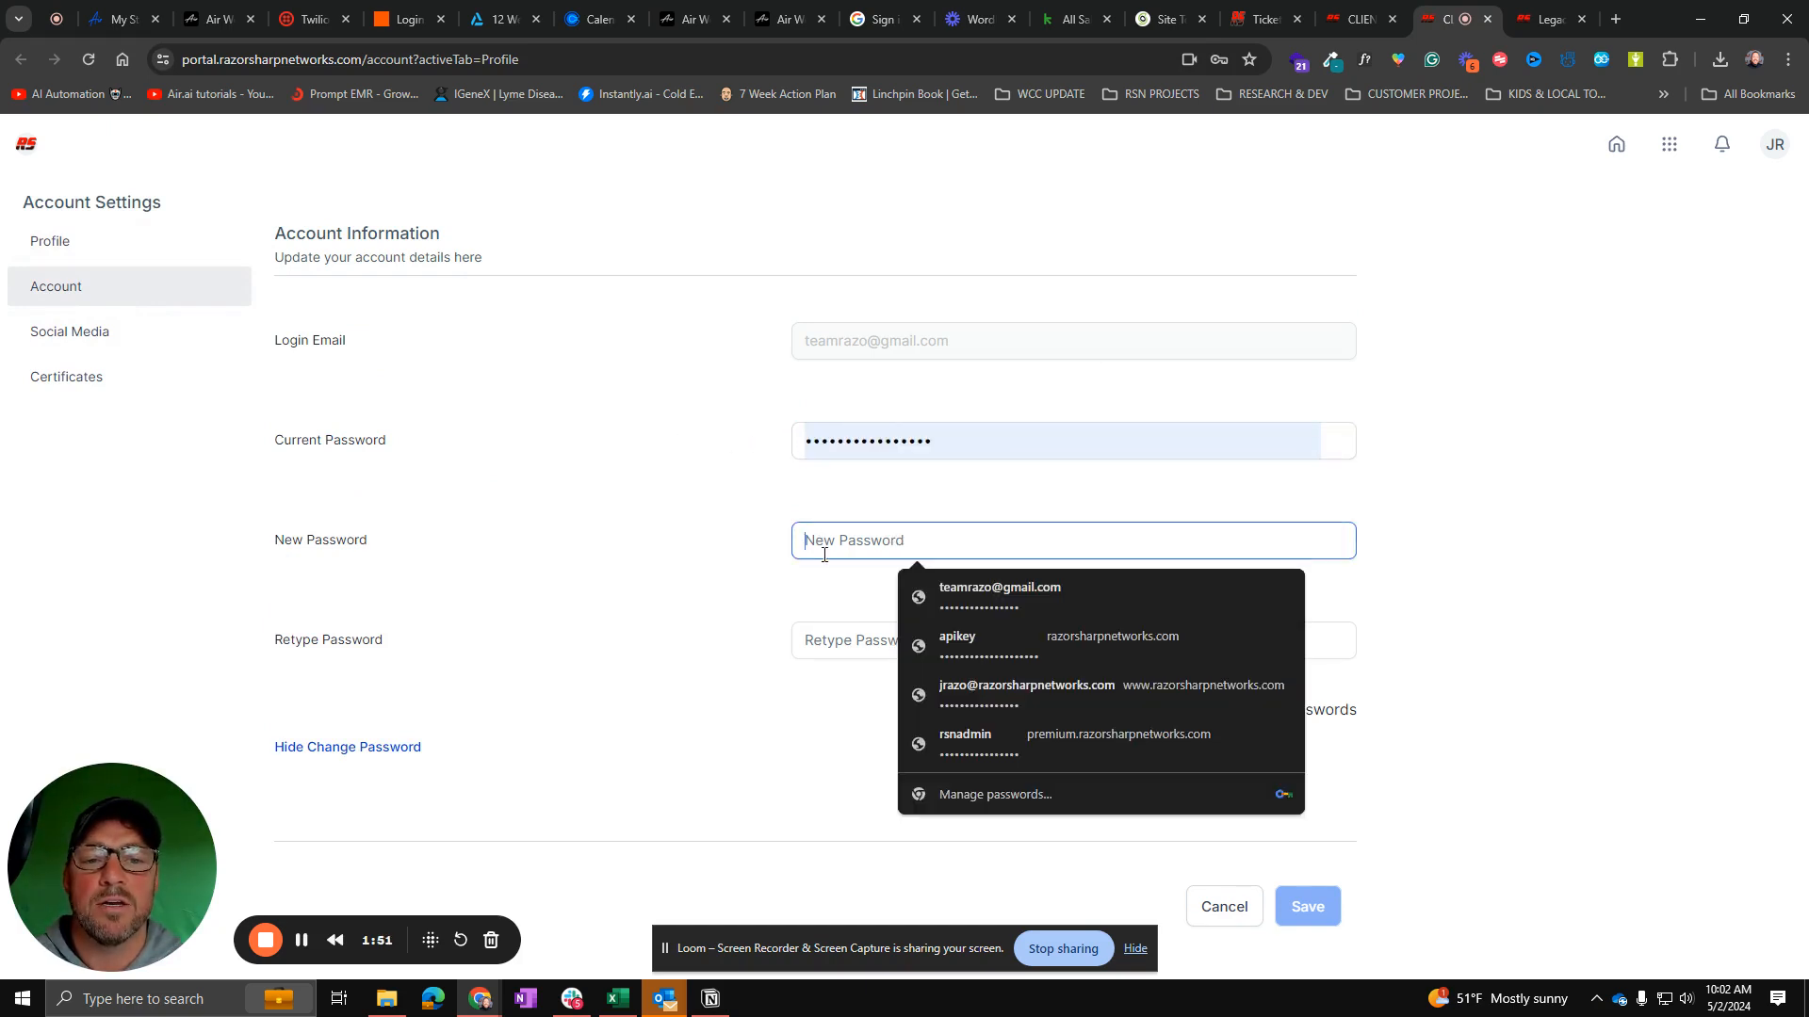
{"action": "left_click", "coordinate": [818, 645]}
{"action": "left_click", "coordinate": [775, 662]}
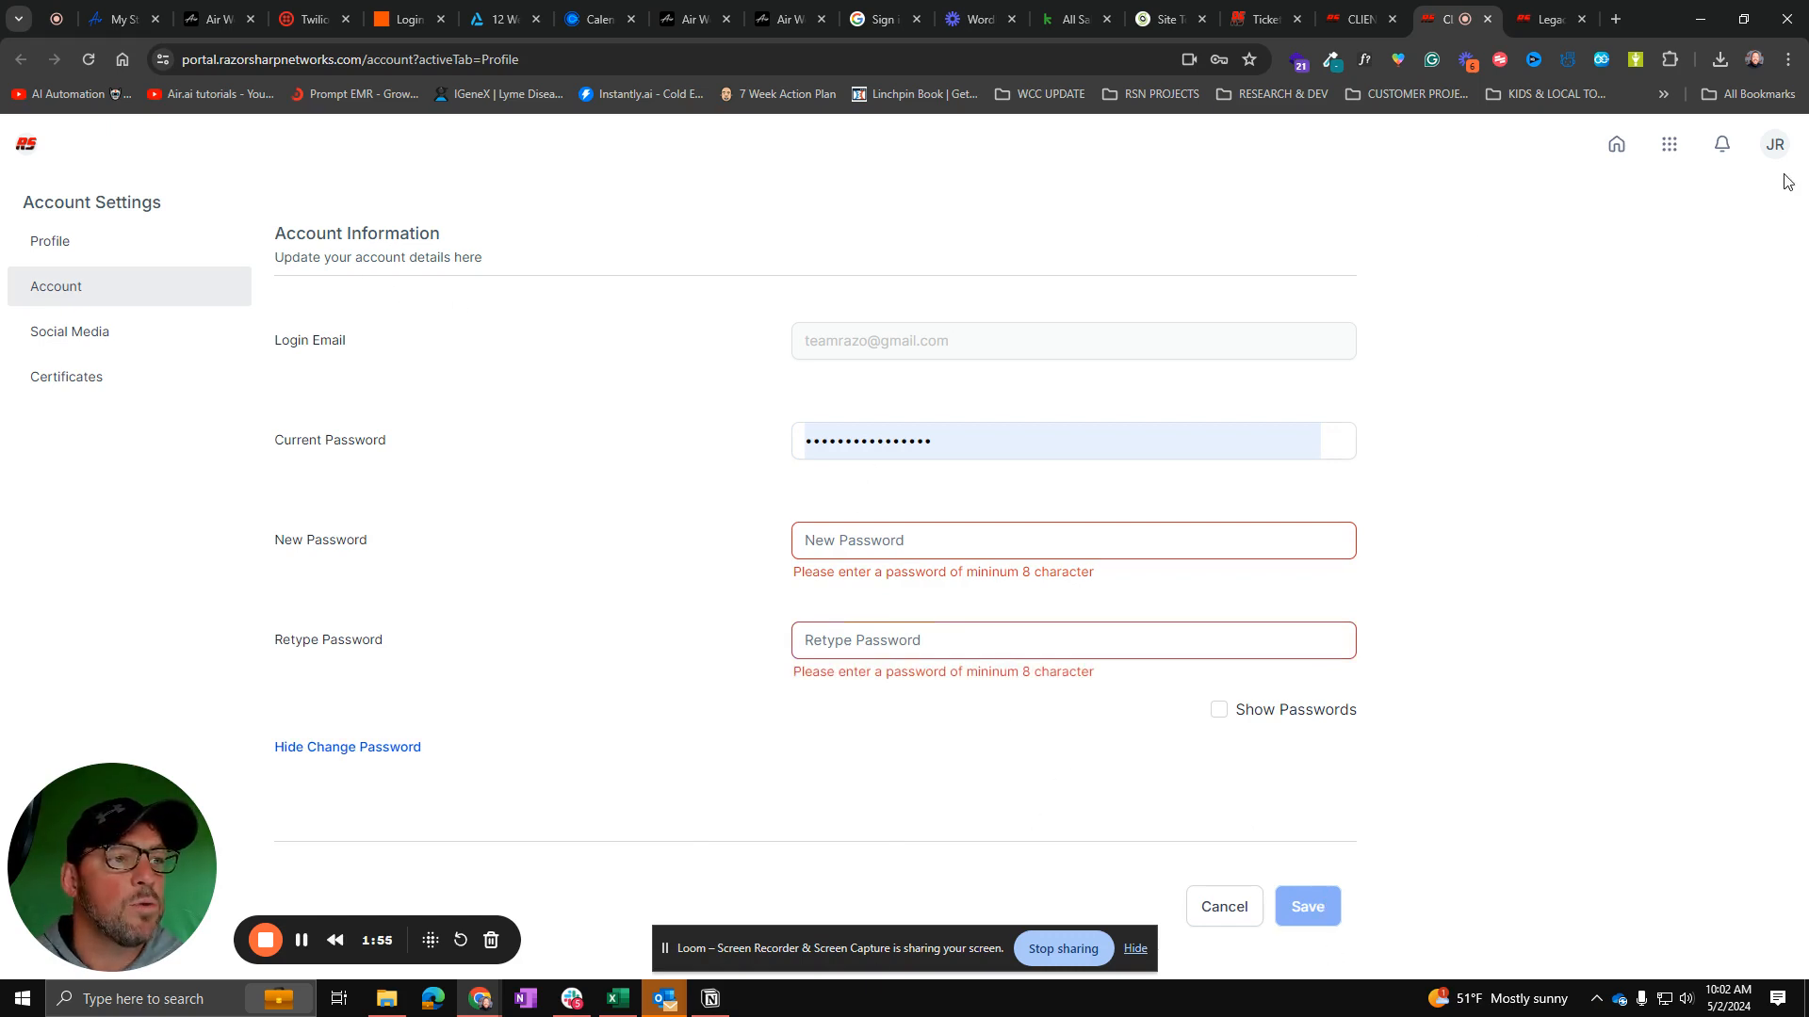
Step: View the account options again and return to the client portal home page to look over its sections
{"action": "left_click", "coordinate": [1774, 146]}
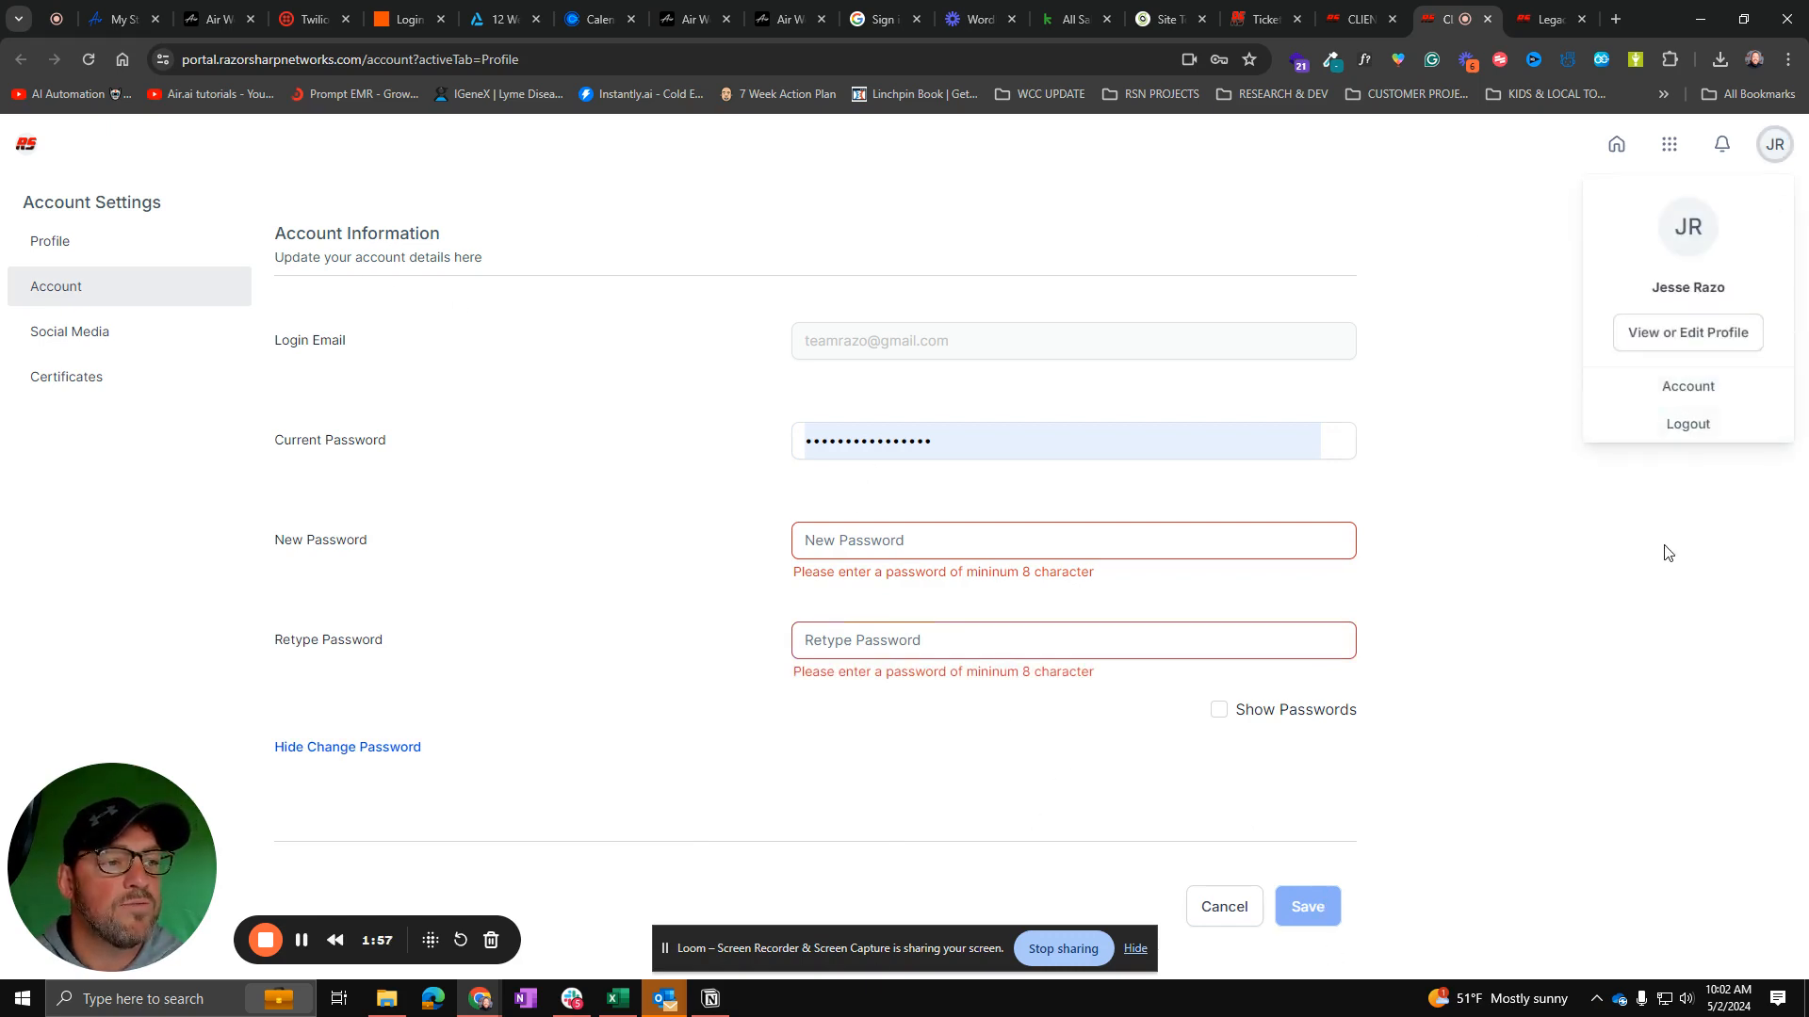
{"action": "left_click", "coordinate": [25, 146]}
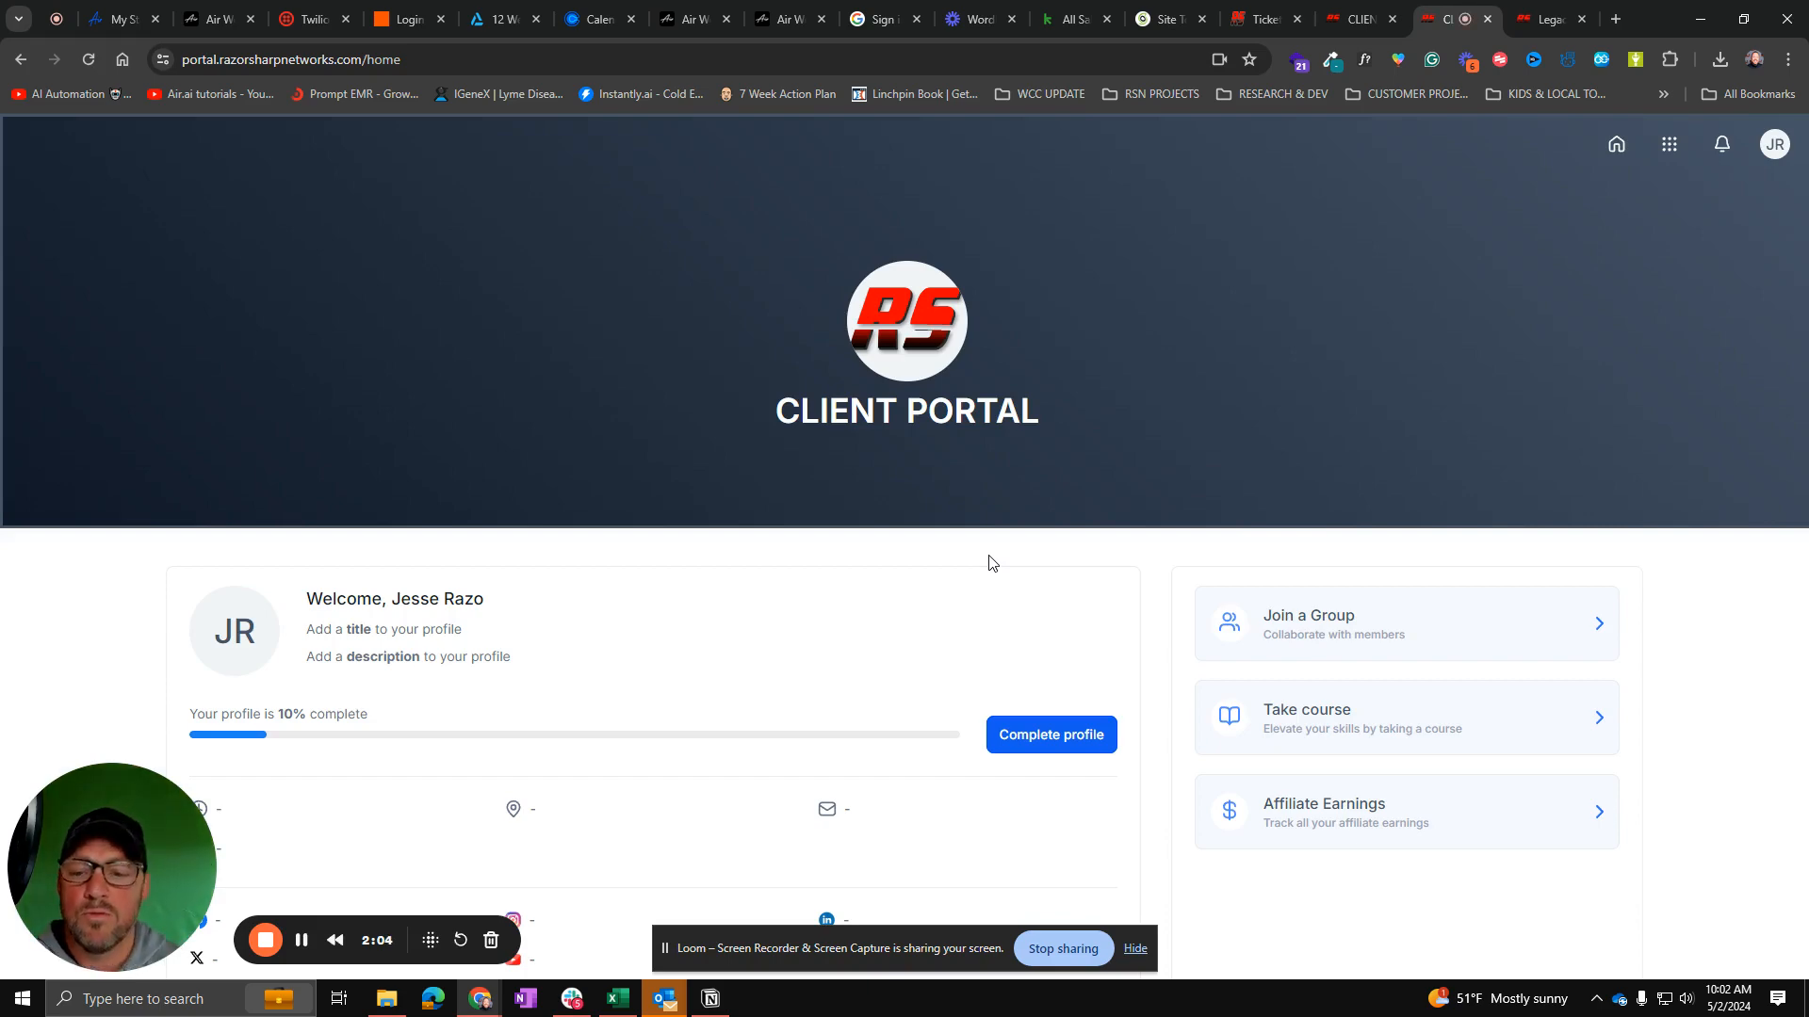
{"action": "scroll", "coordinate": [1442, 753], "scroll_direction": "down", "scroll_amount": 6}
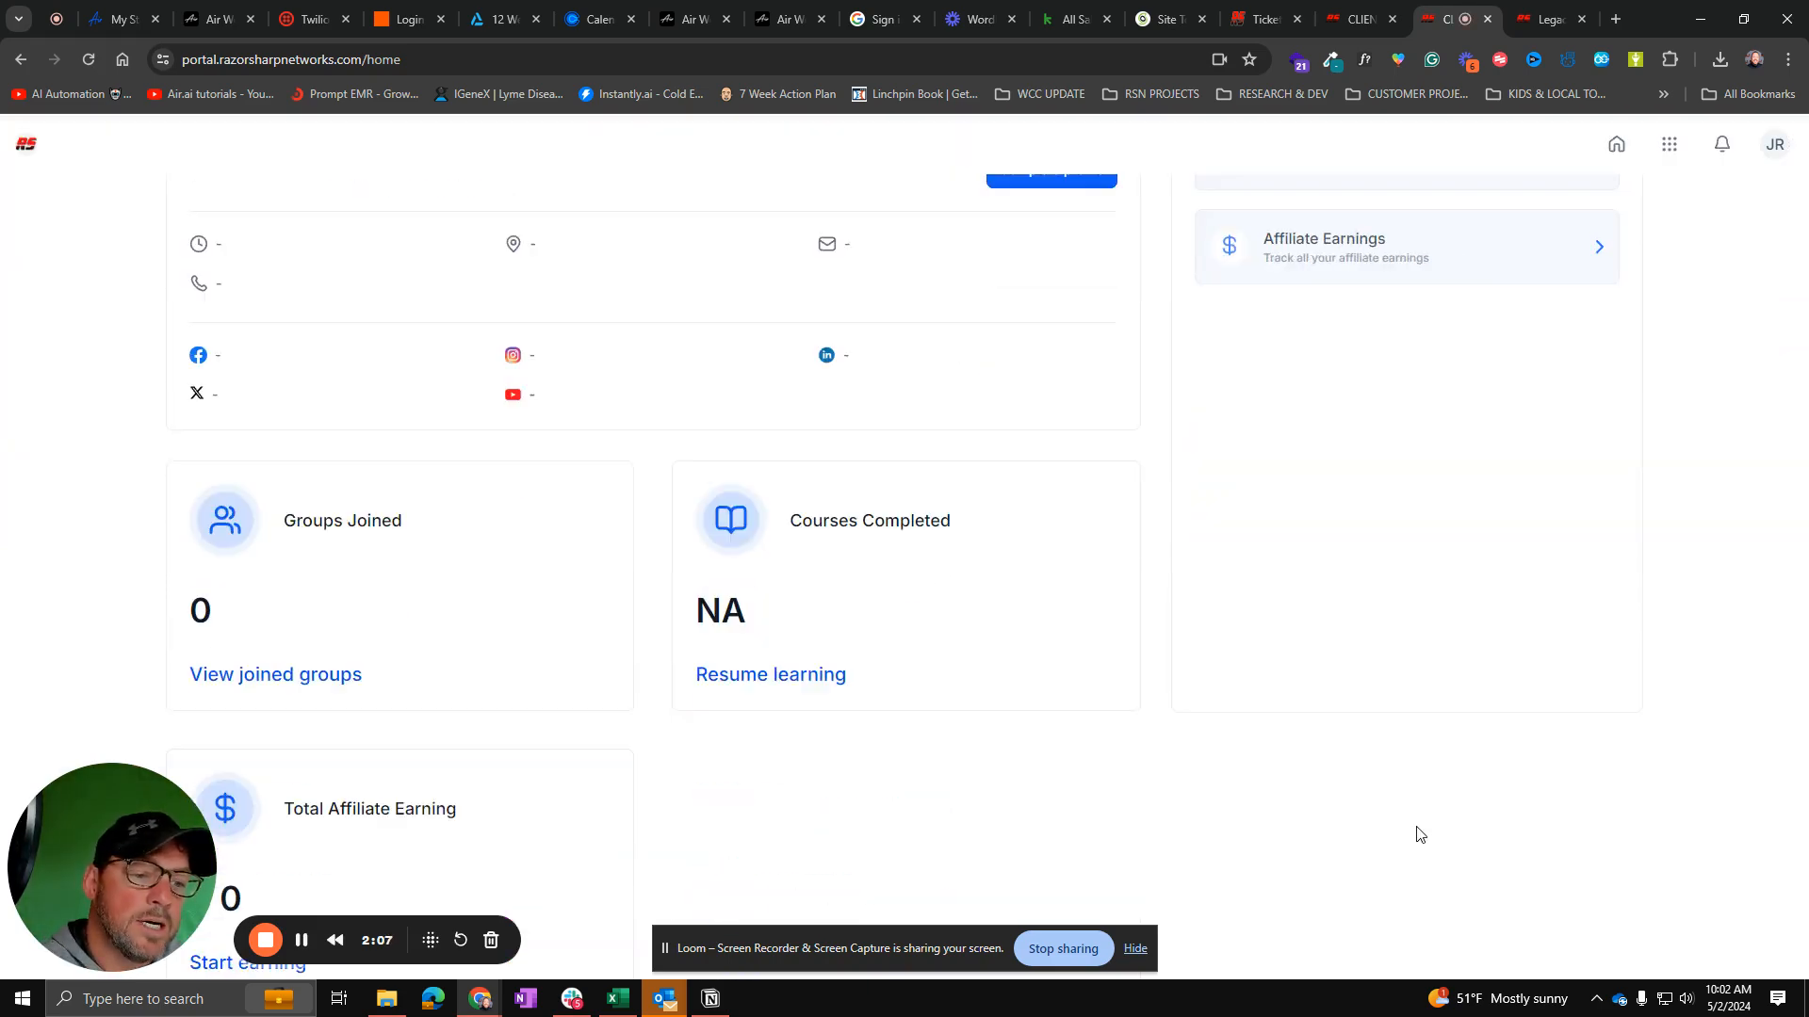
{"action": "scroll", "coordinate": [1419, 835], "scroll_direction": "up", "scroll_amount": 6}
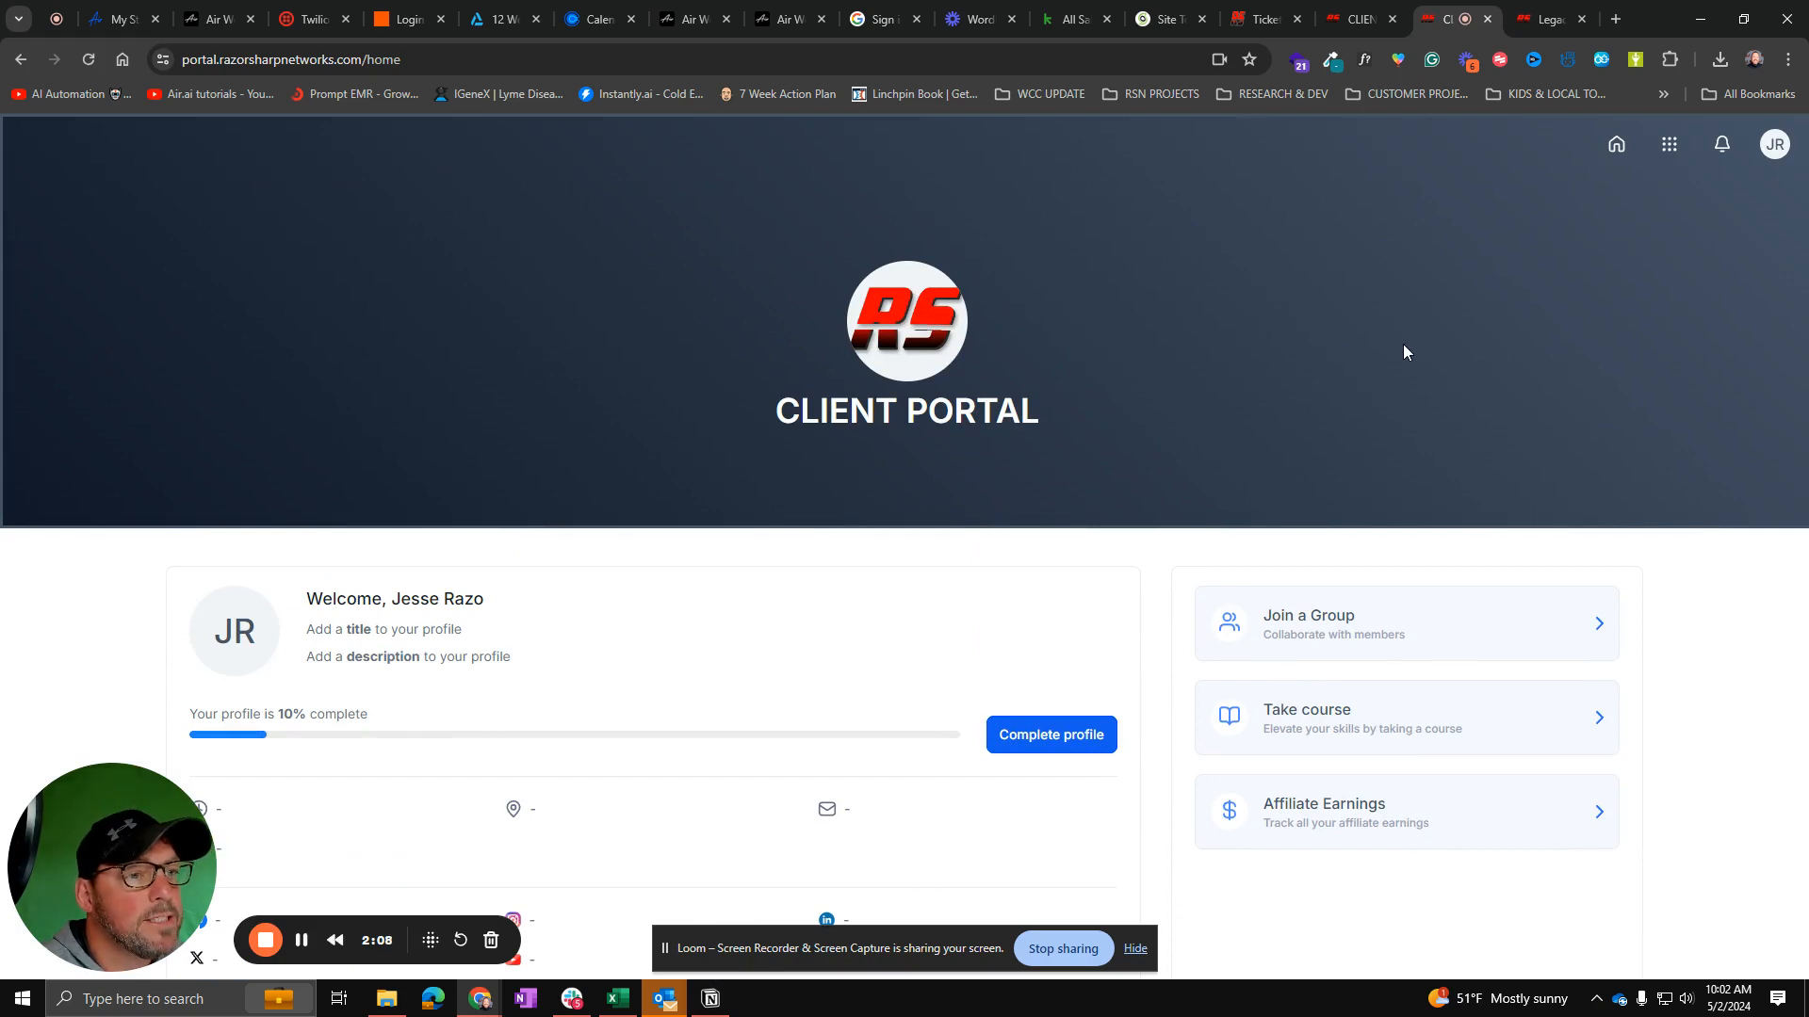
Step: Switch to GoHighLevel, open the Client Portal dashboard, and review the portal URL and the magic link, invite and login email actions
{"action": "key", "text": "ctrl+Tab"}
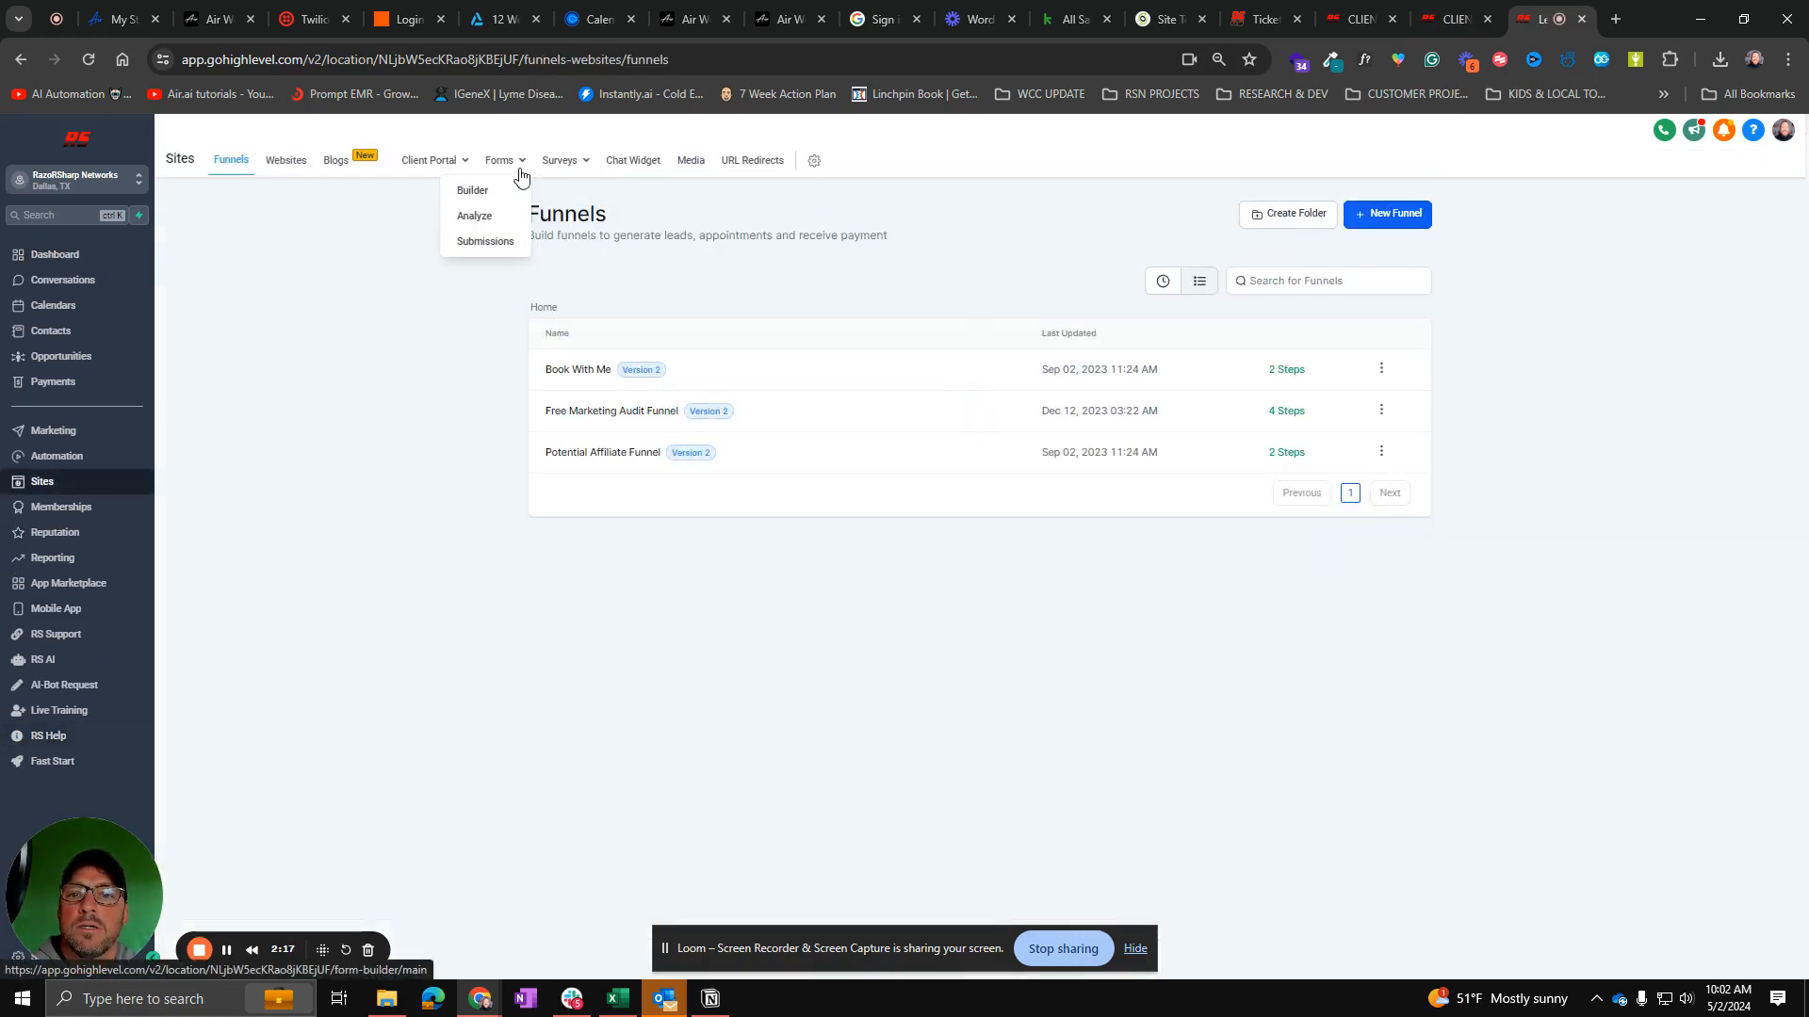
{"action": "left_click", "coordinate": [425, 169]}
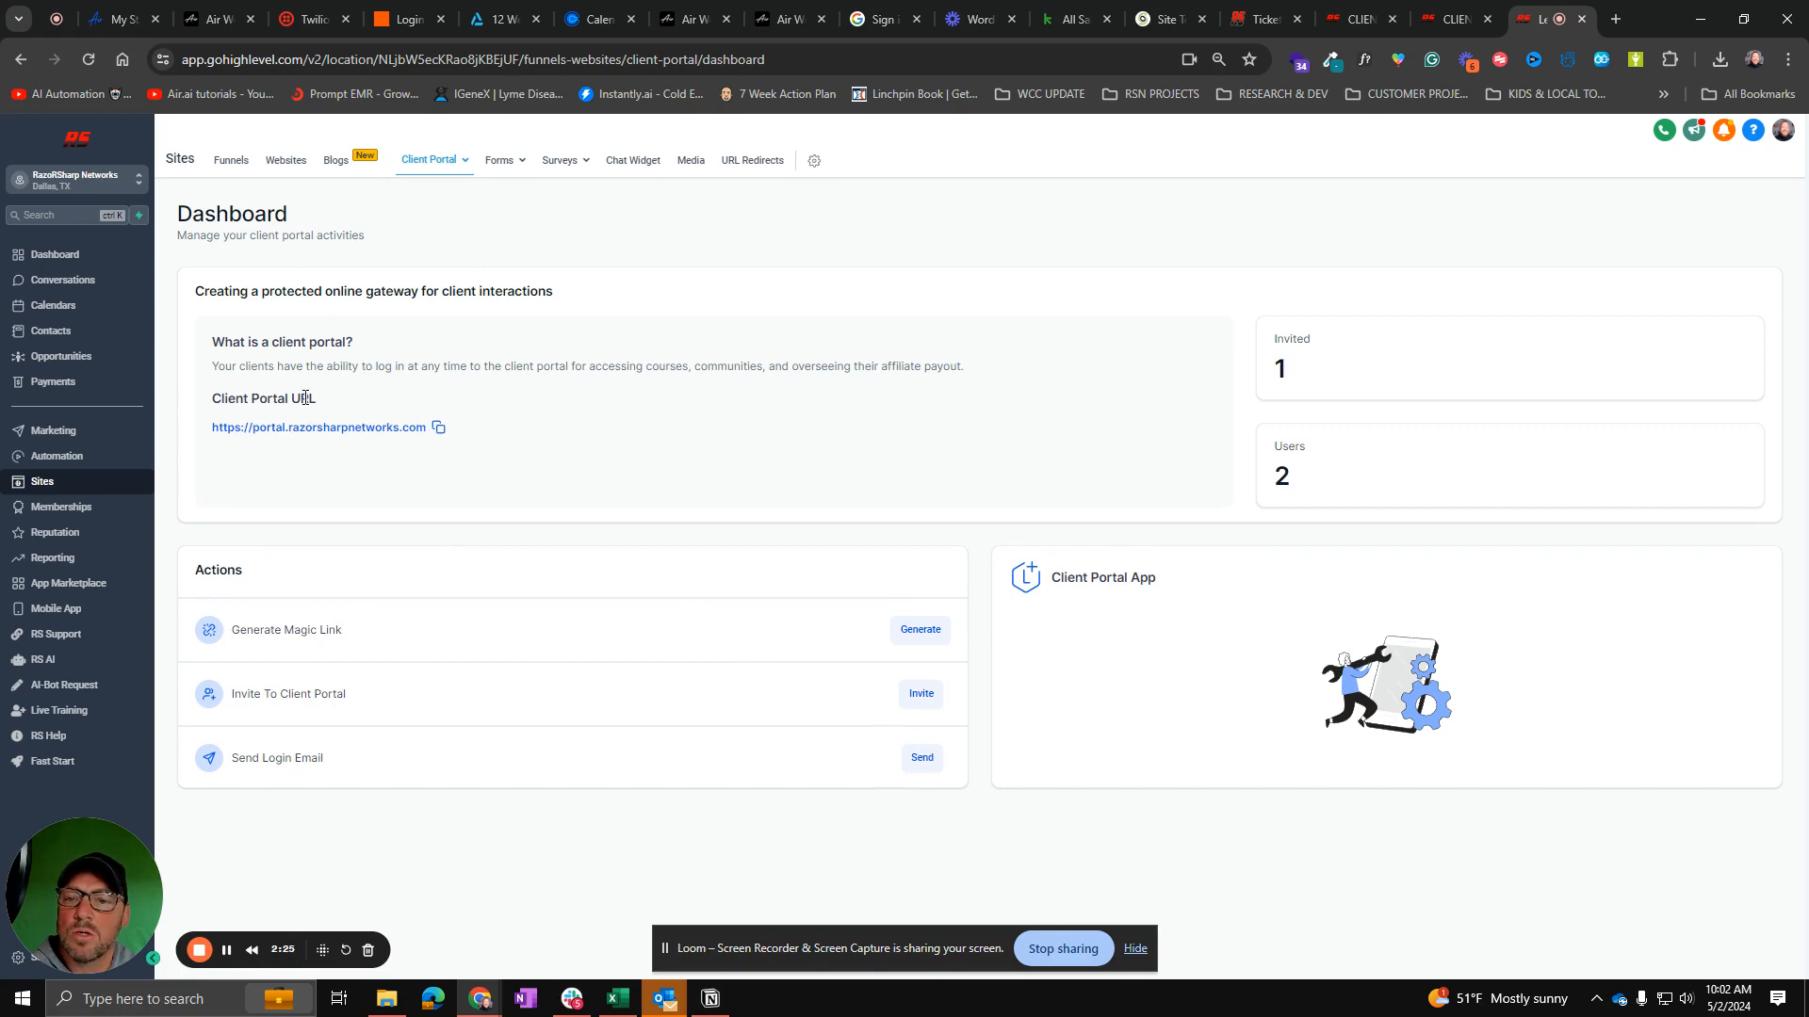
{"action": "left_click_drag", "start_coordinate": [215, 398], "coordinate": [332, 407]}
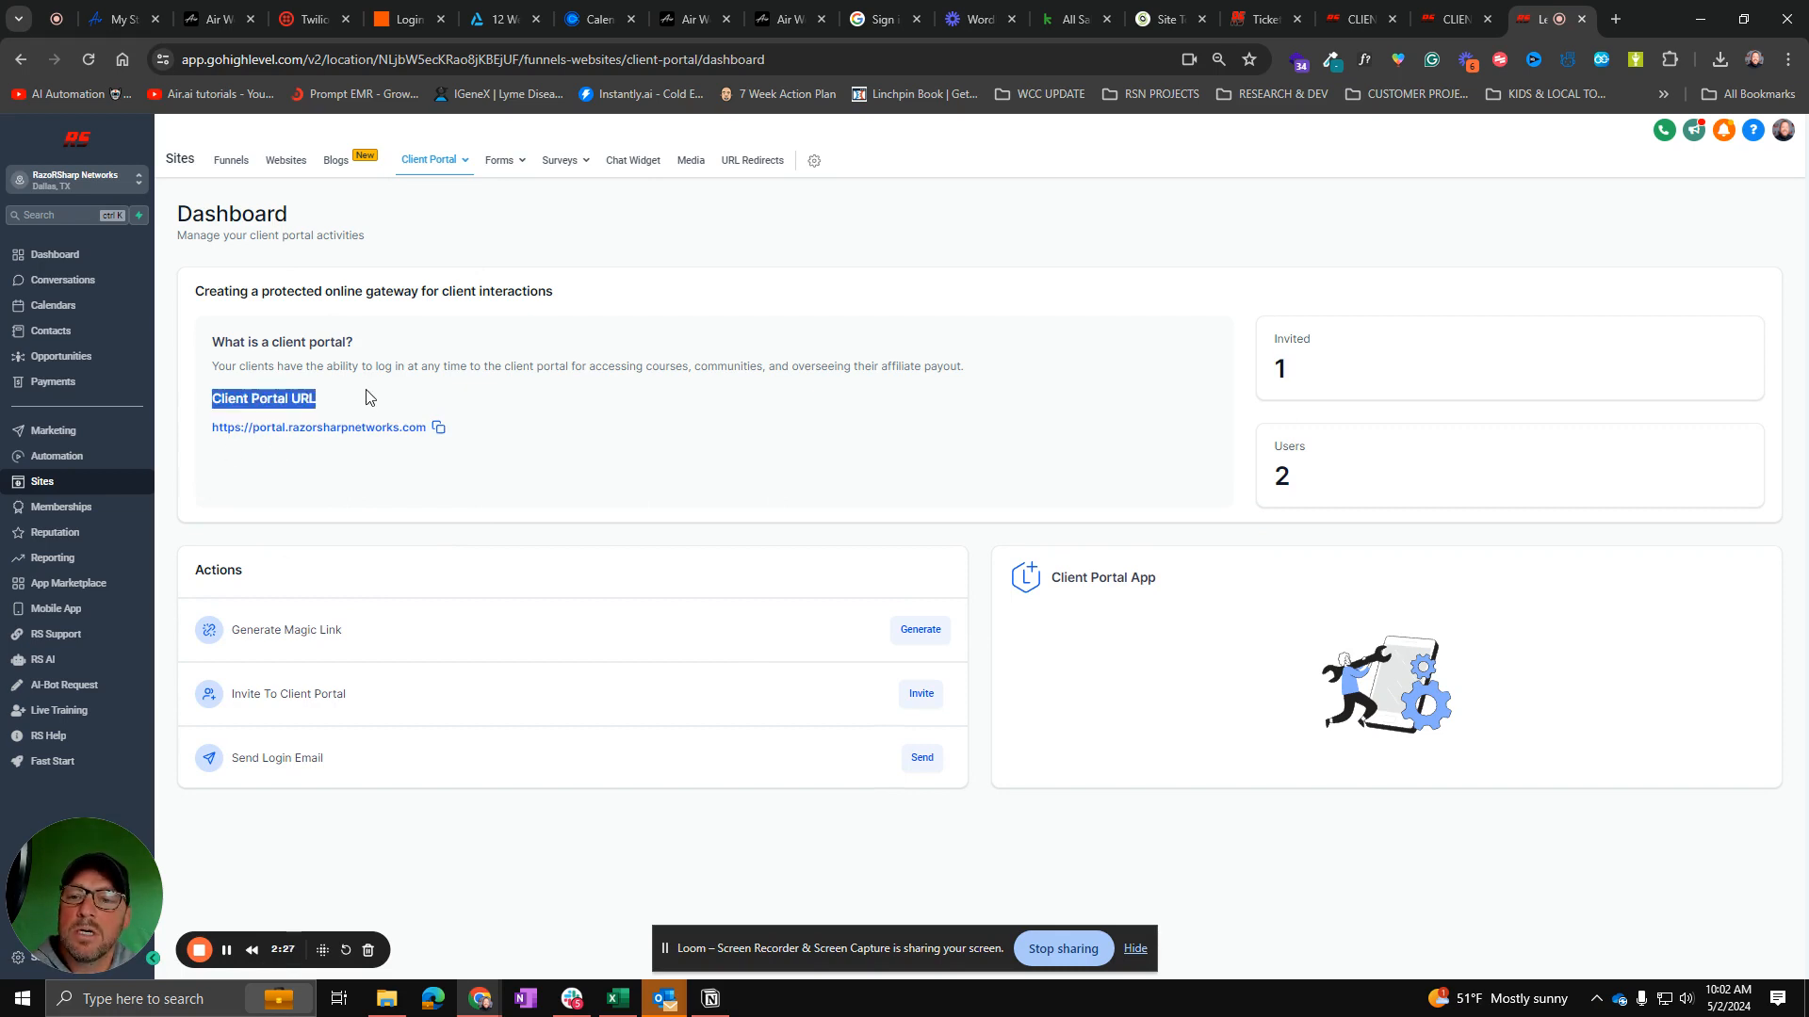
{"action": "left_click", "coordinate": [366, 397]}
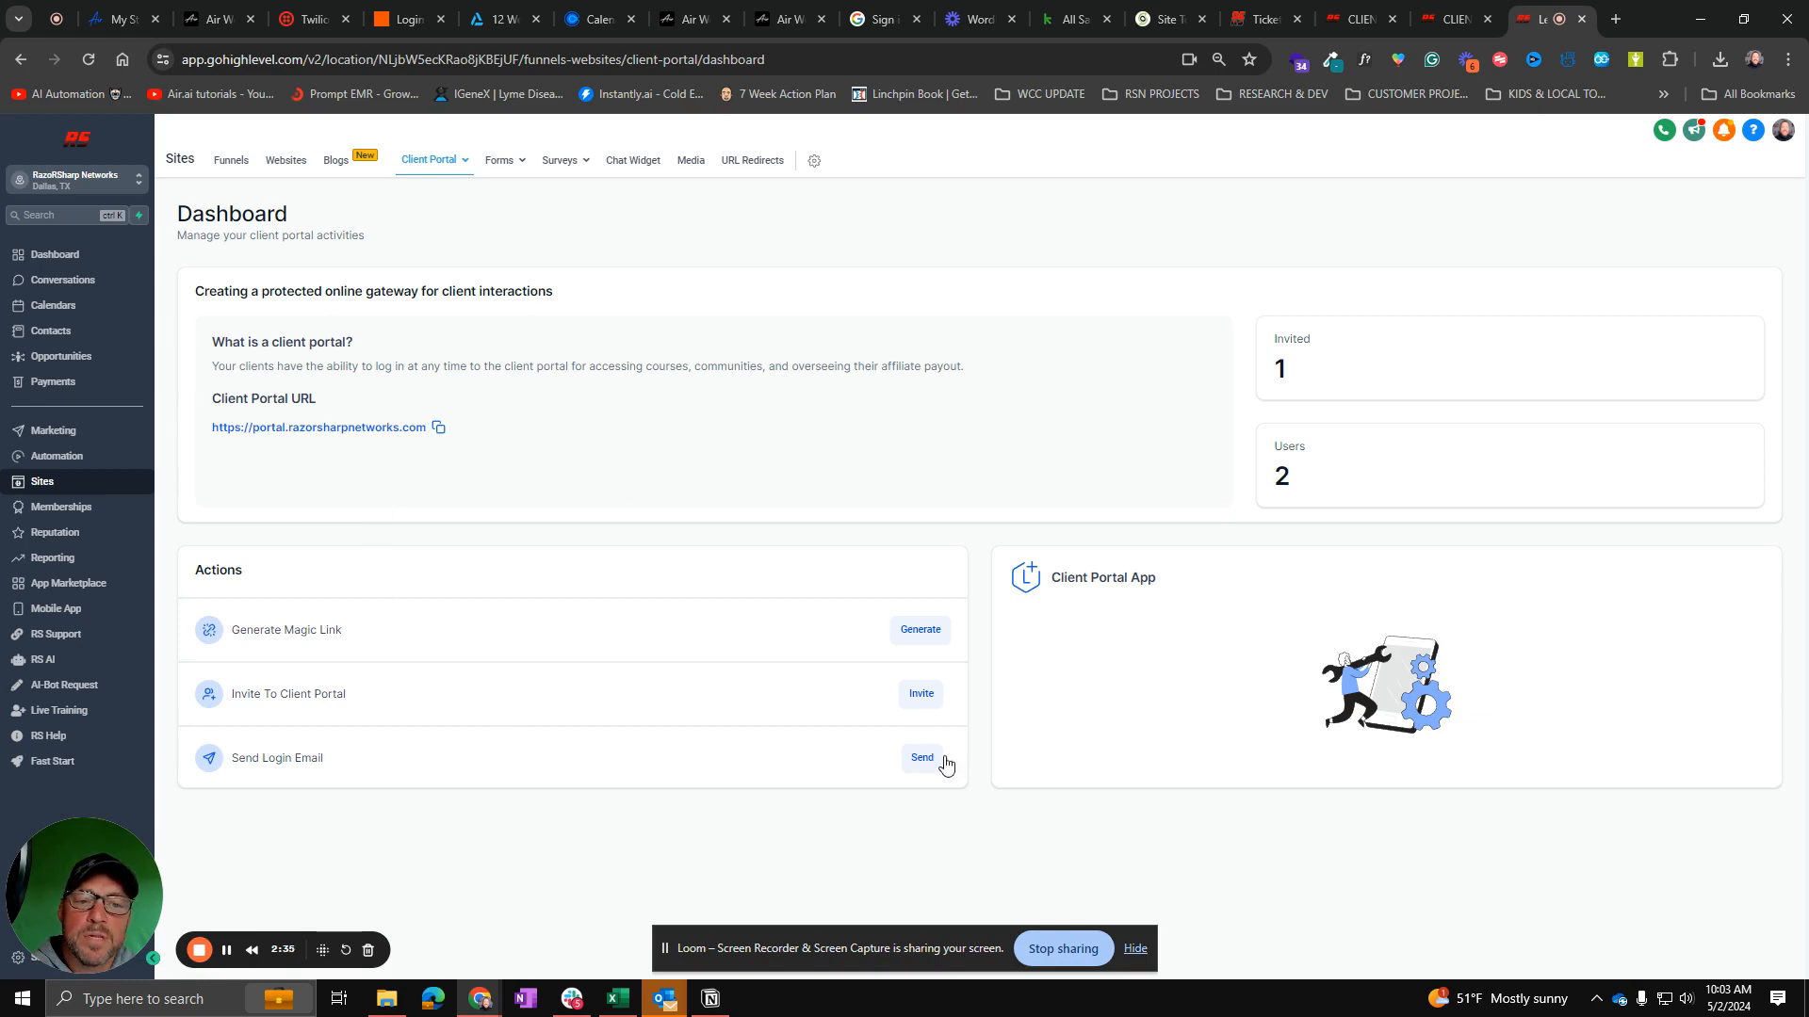
{"action": "left_click_drag", "start_coordinate": [231, 632], "coordinate": [234, 706]}
{"action": "left_click_drag", "start_coordinate": [382, 757], "coordinate": [239, 765]}
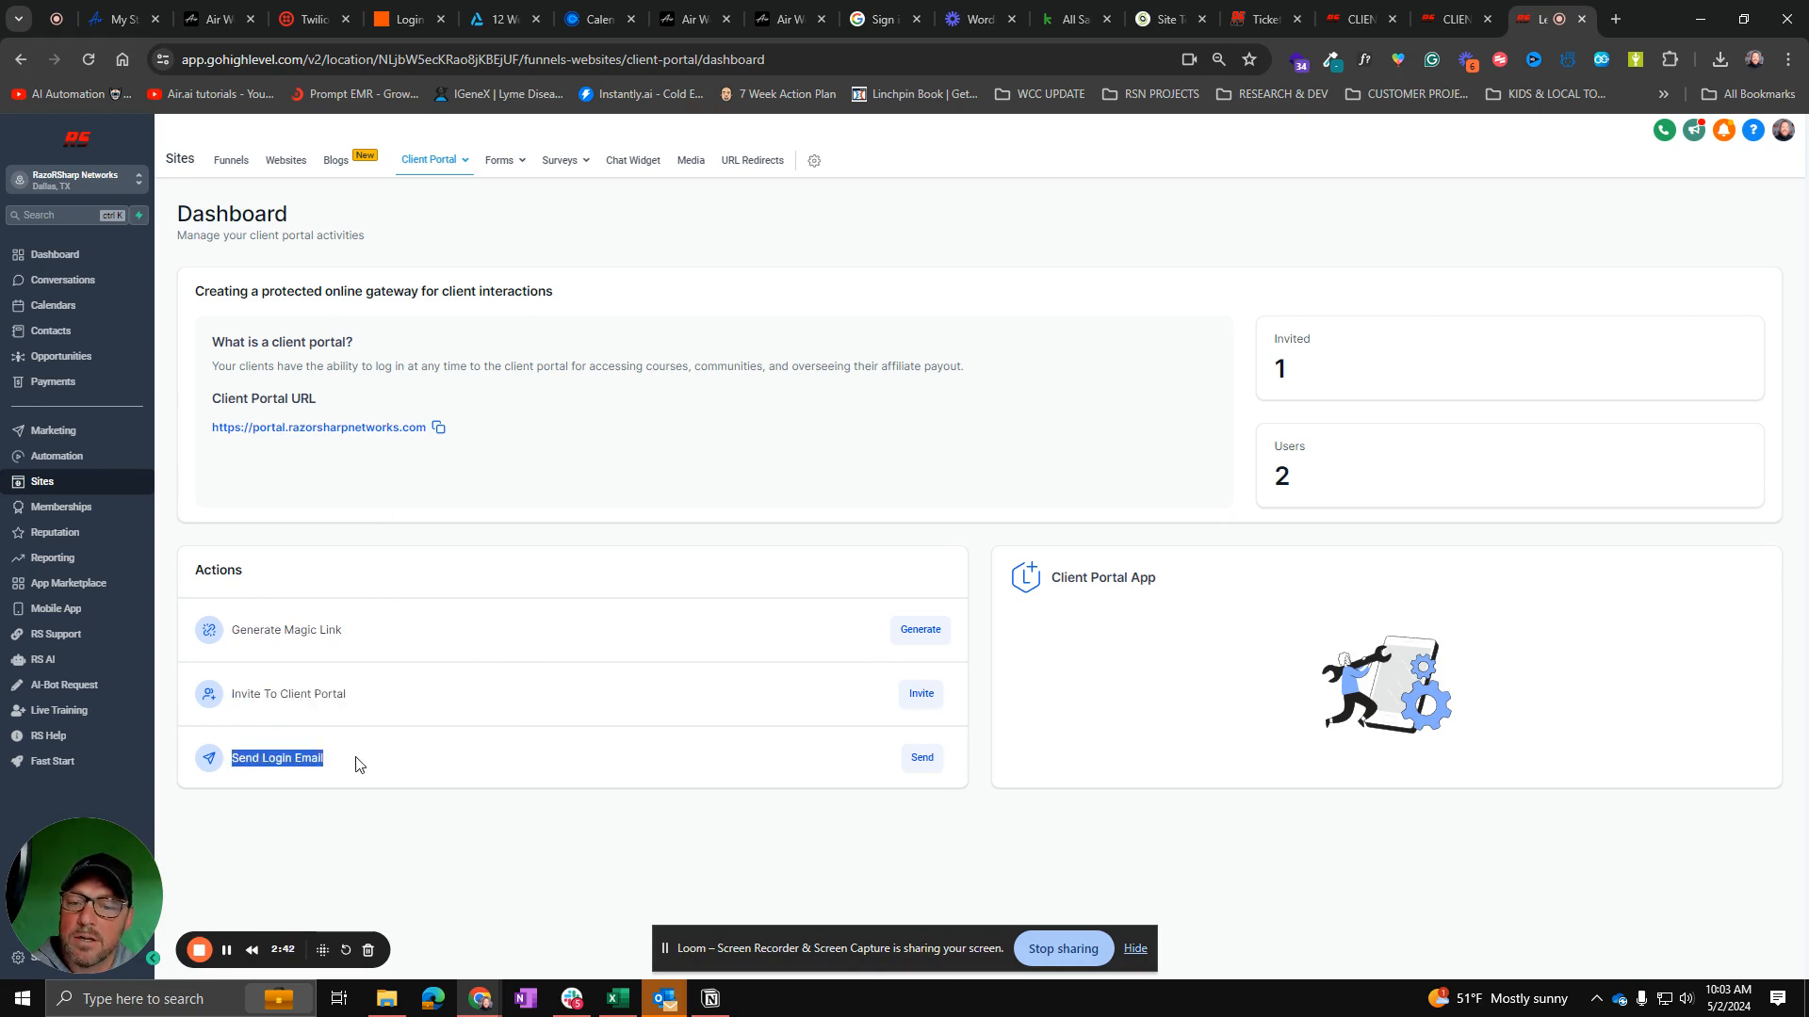
{"action": "left_click", "coordinate": [407, 769]}
Step: Send a client portal login email to the contact found by first name, choosing the entry with the Gmail address
{"action": "left_click", "coordinate": [923, 761]}
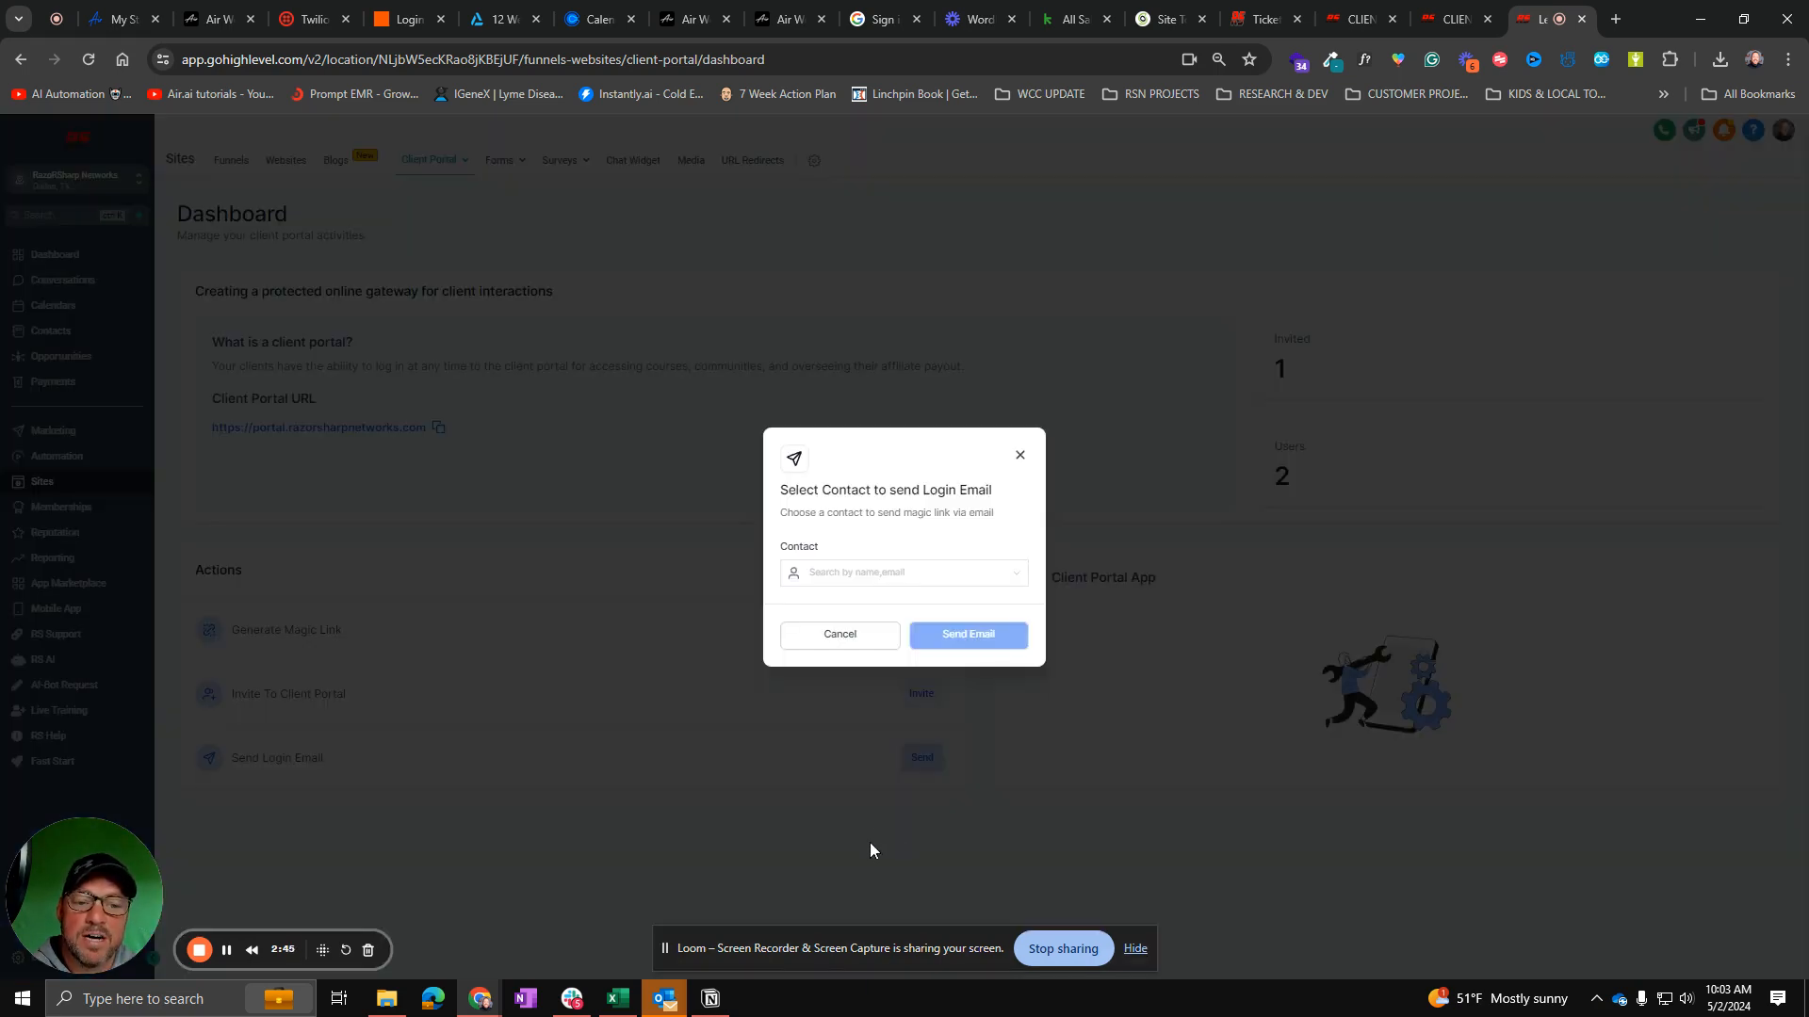
{"action": "left_click", "coordinate": [873, 576]}
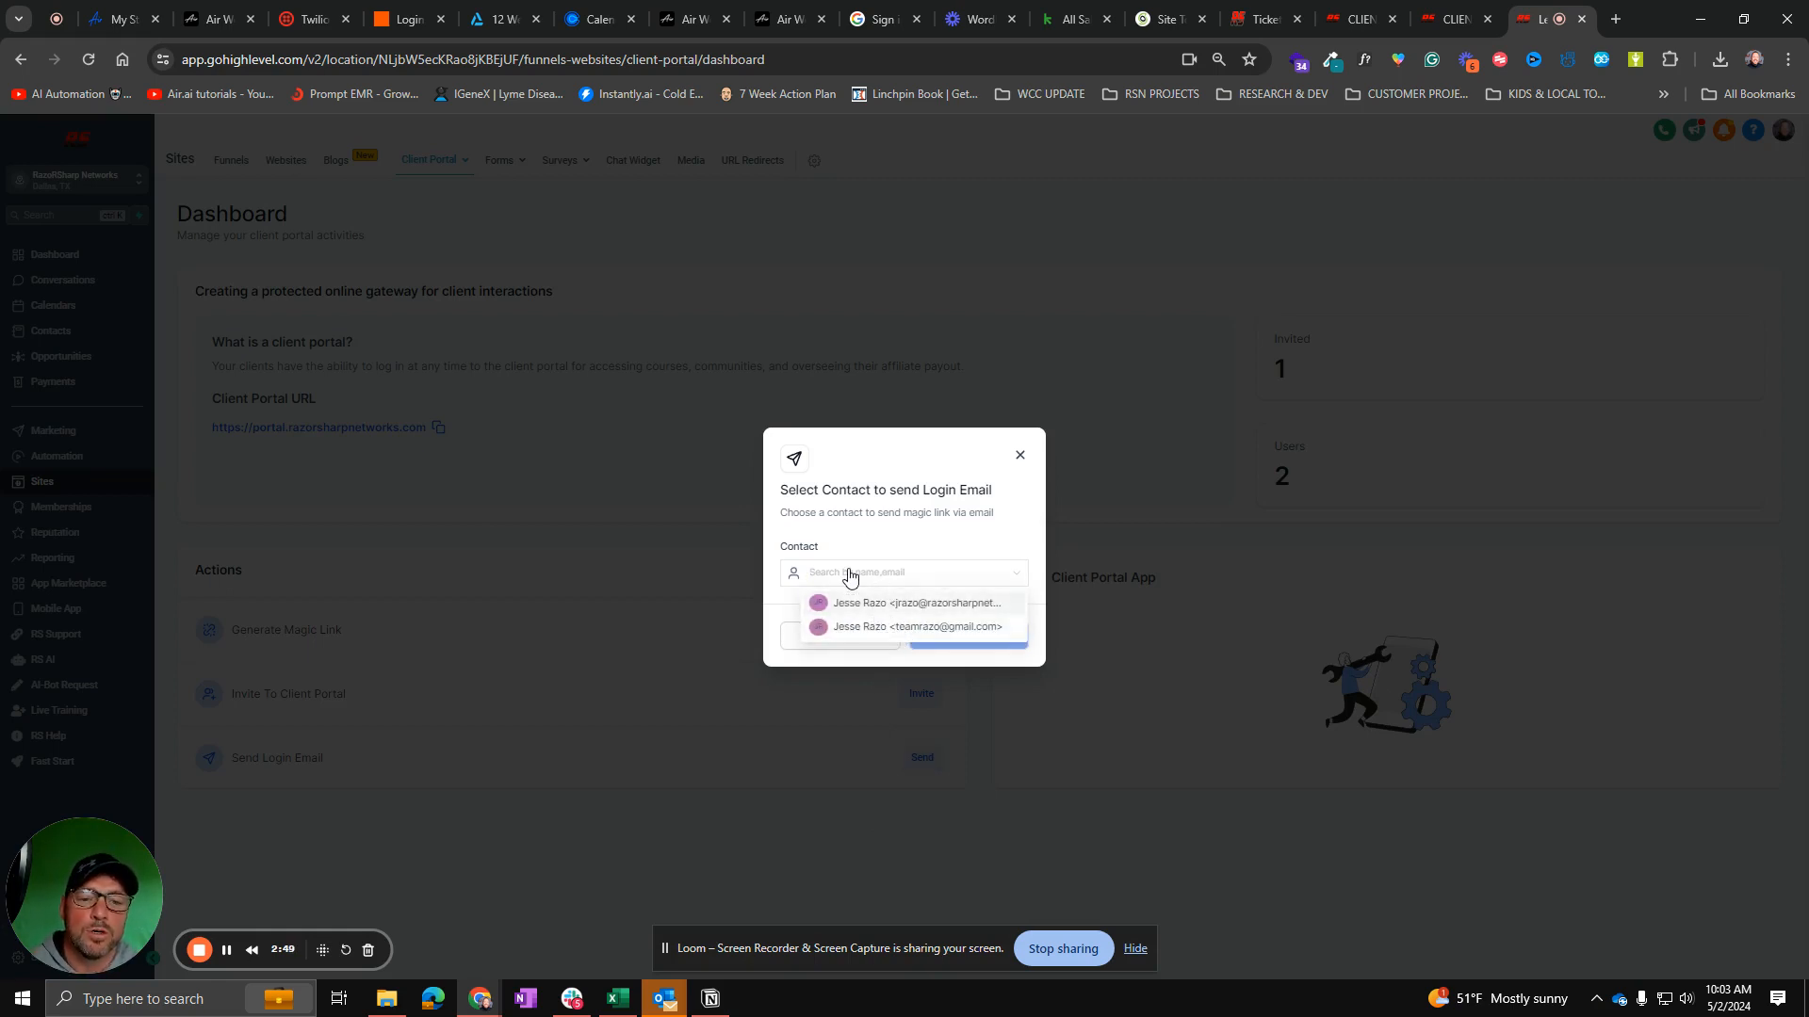
{"action": "type", "text": "JESse"}
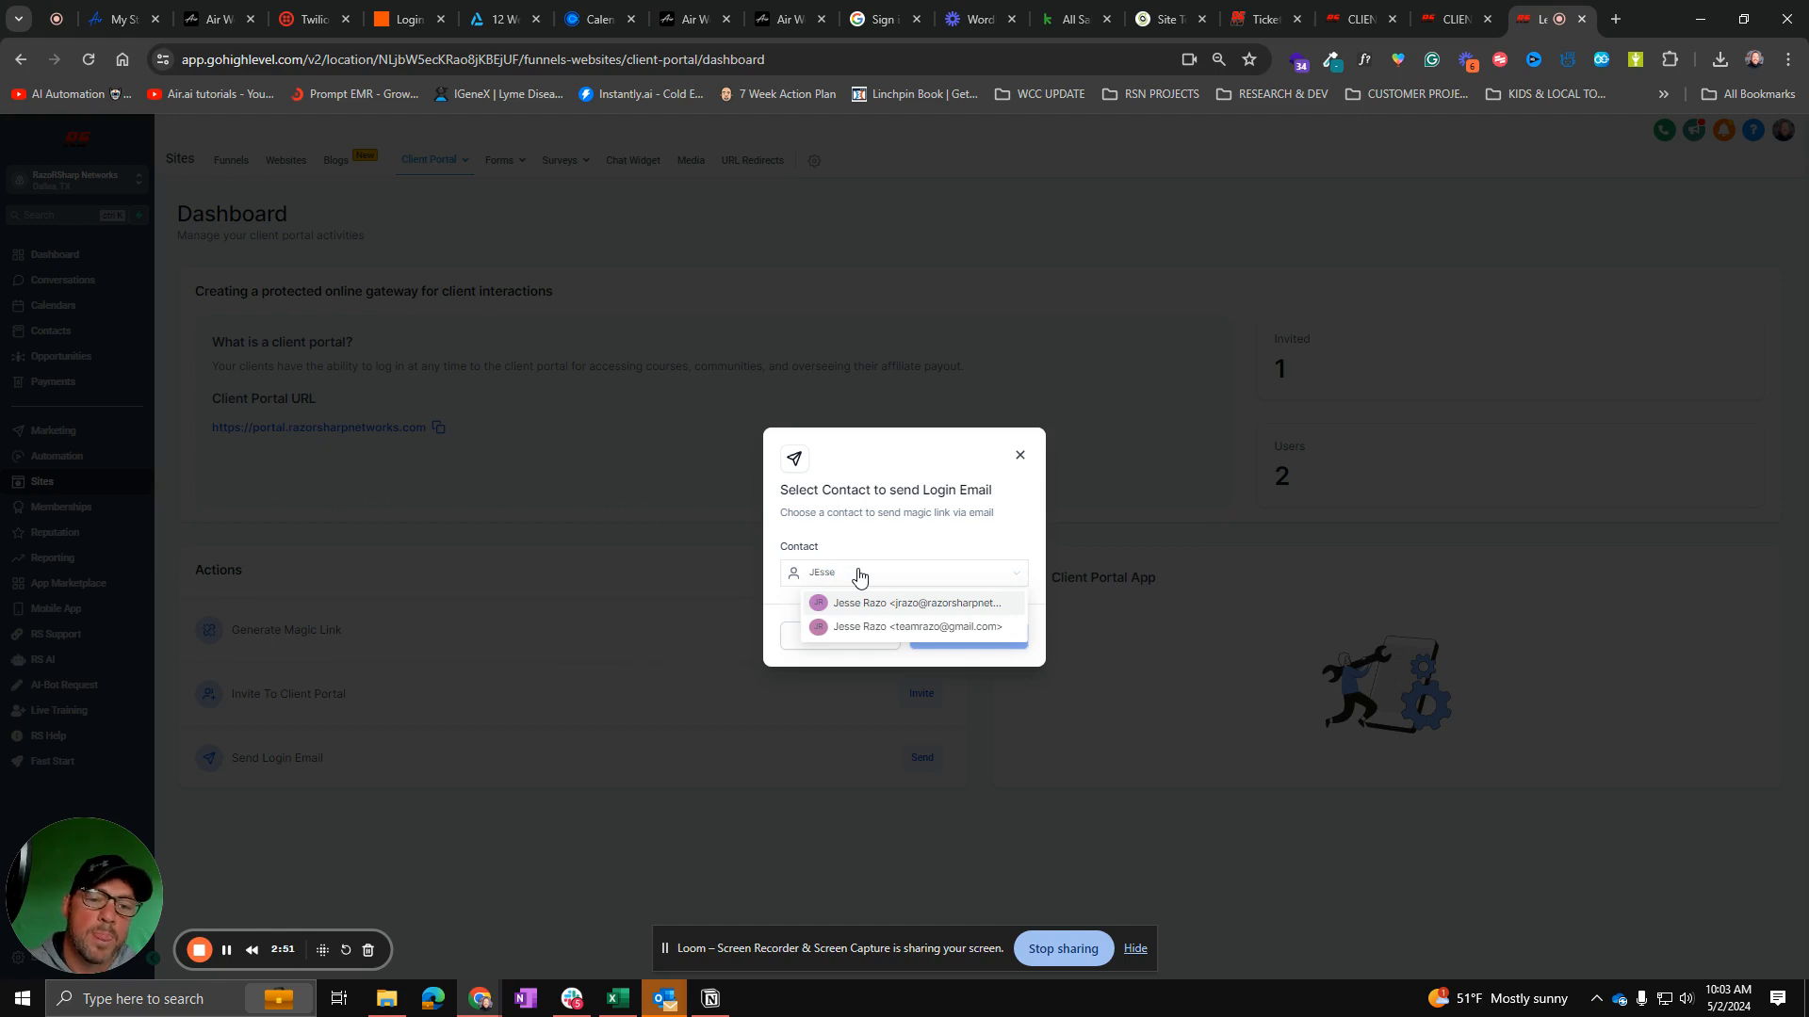
{"action": "left_click", "coordinate": [865, 627]}
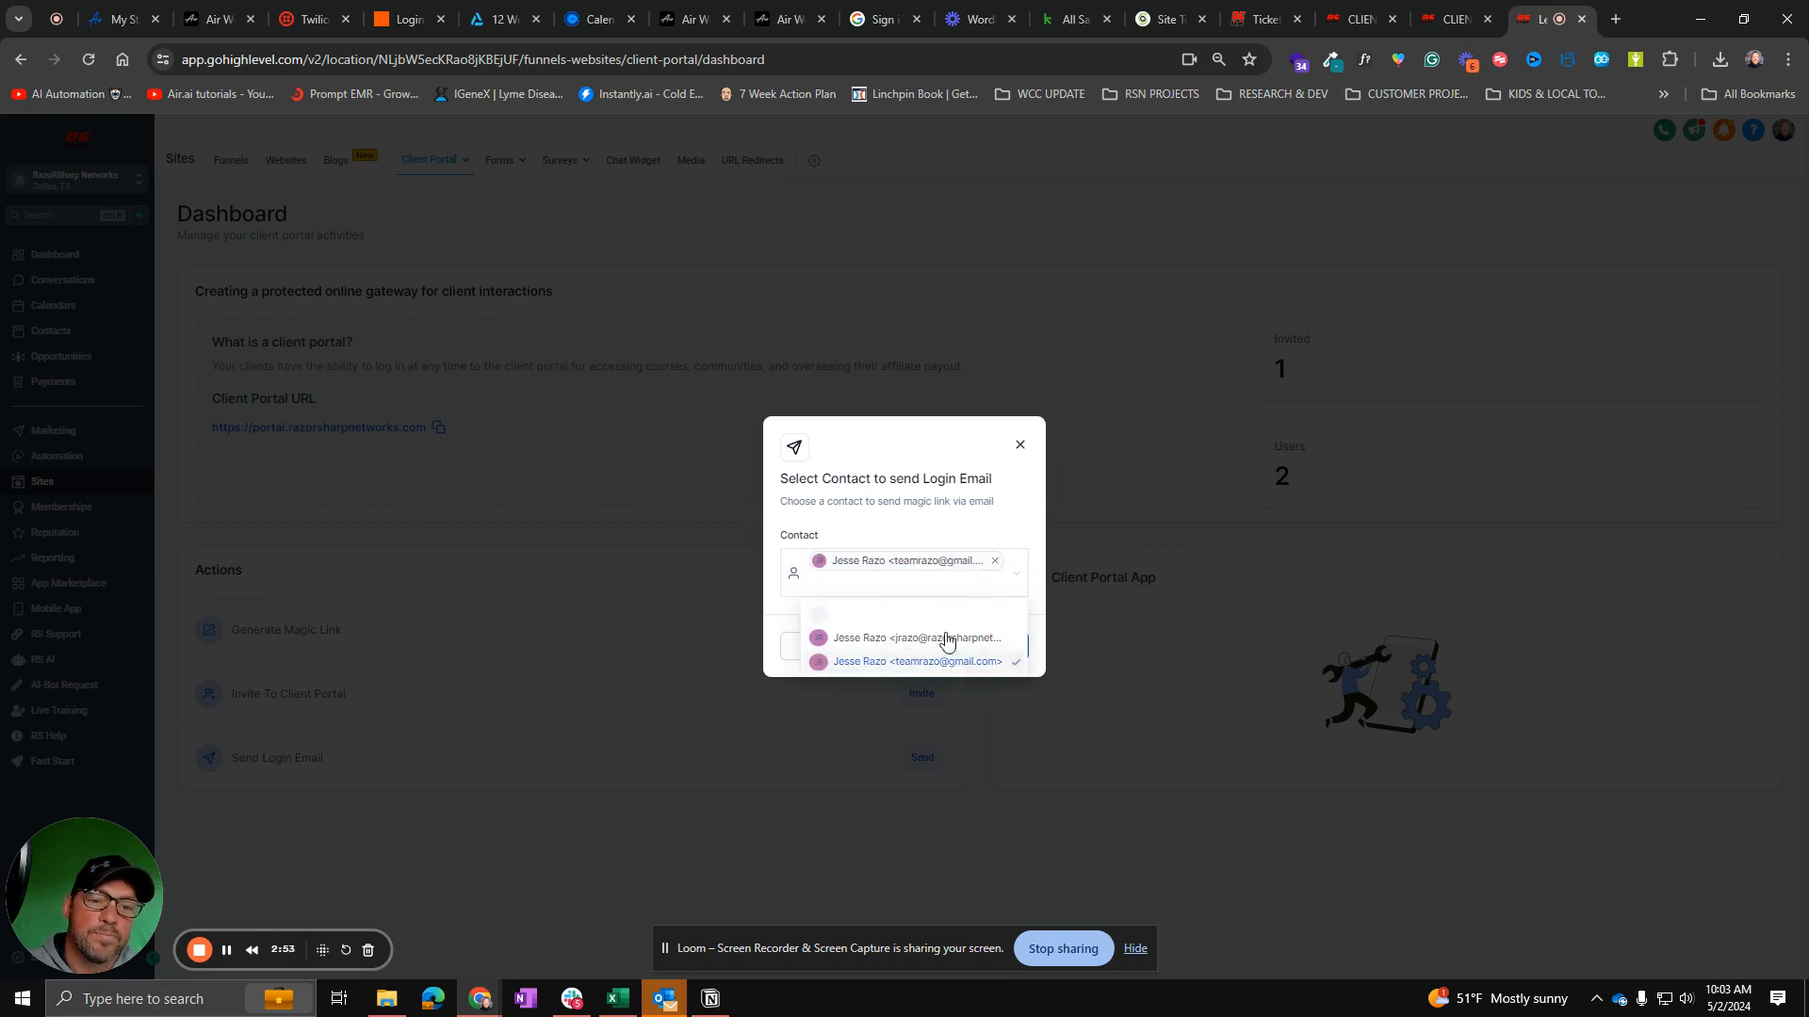
{"action": "left_click", "coordinate": [917, 512]}
{"action": "left_click", "coordinate": [961, 641]}
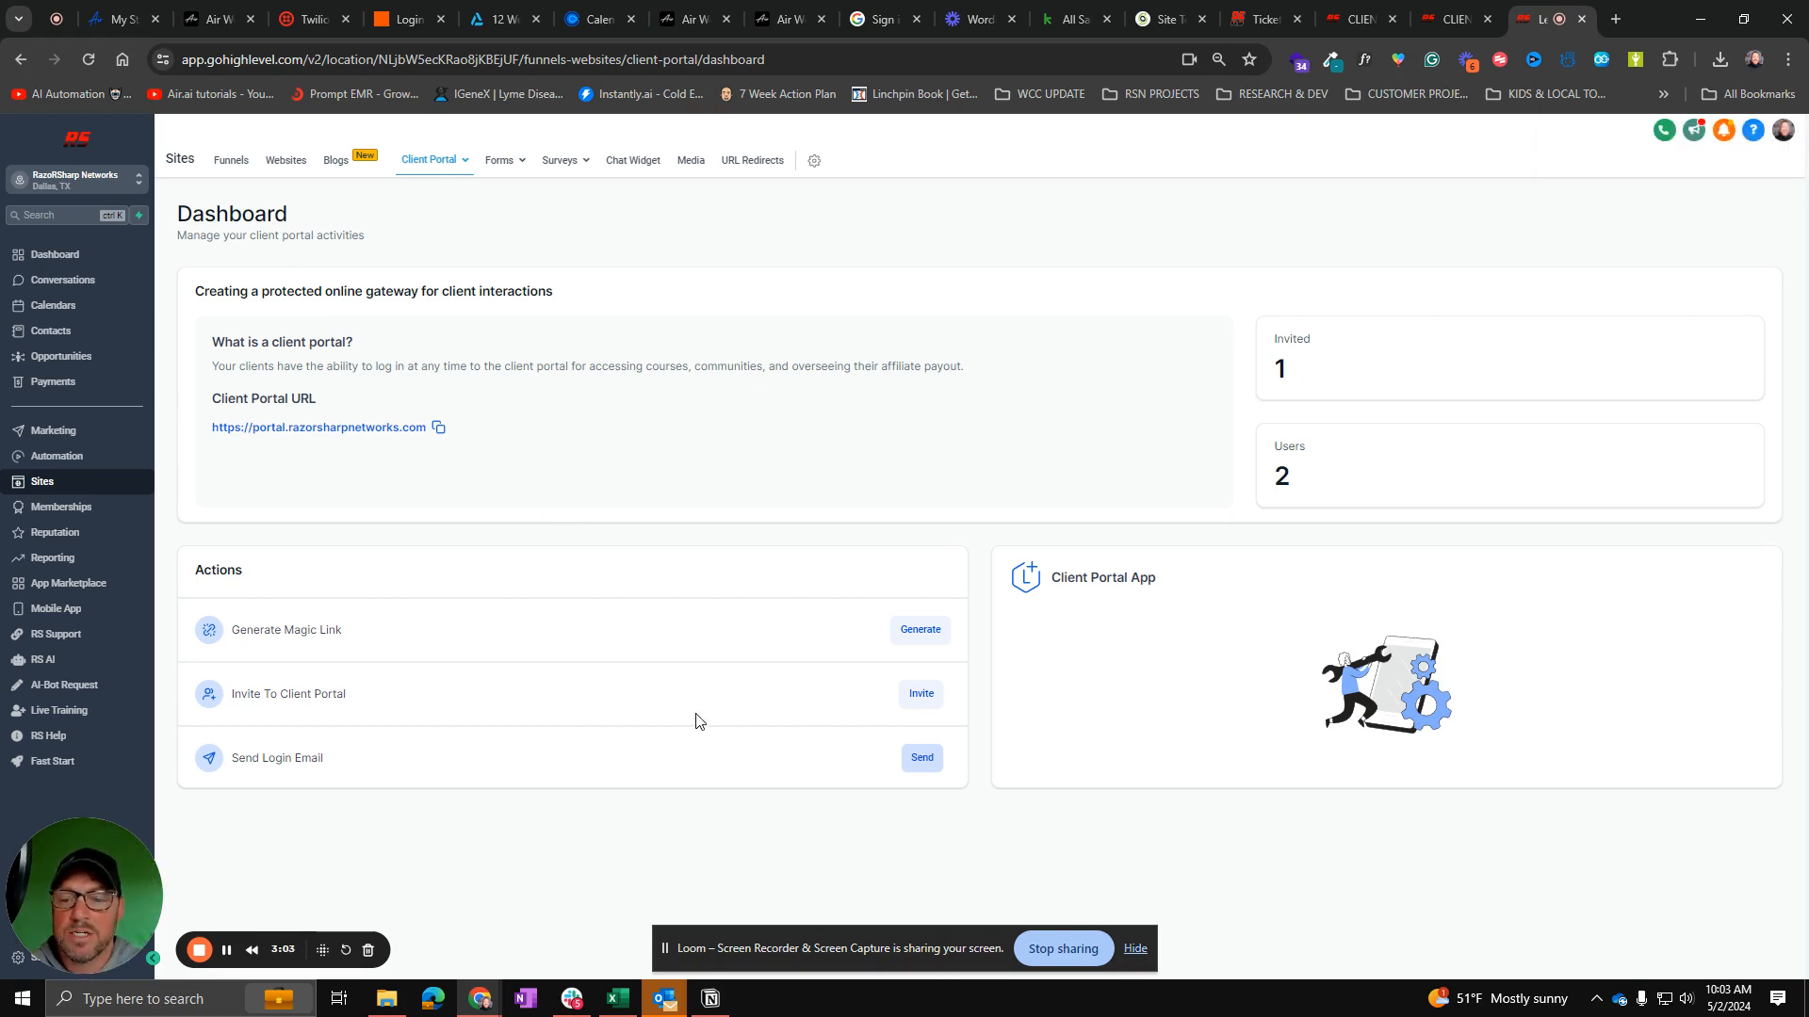
Step: View the Invite To Client Portal dialog with its list of available contacts, and close it without inviting anyone
{"action": "left_click", "coordinate": [920, 693]}
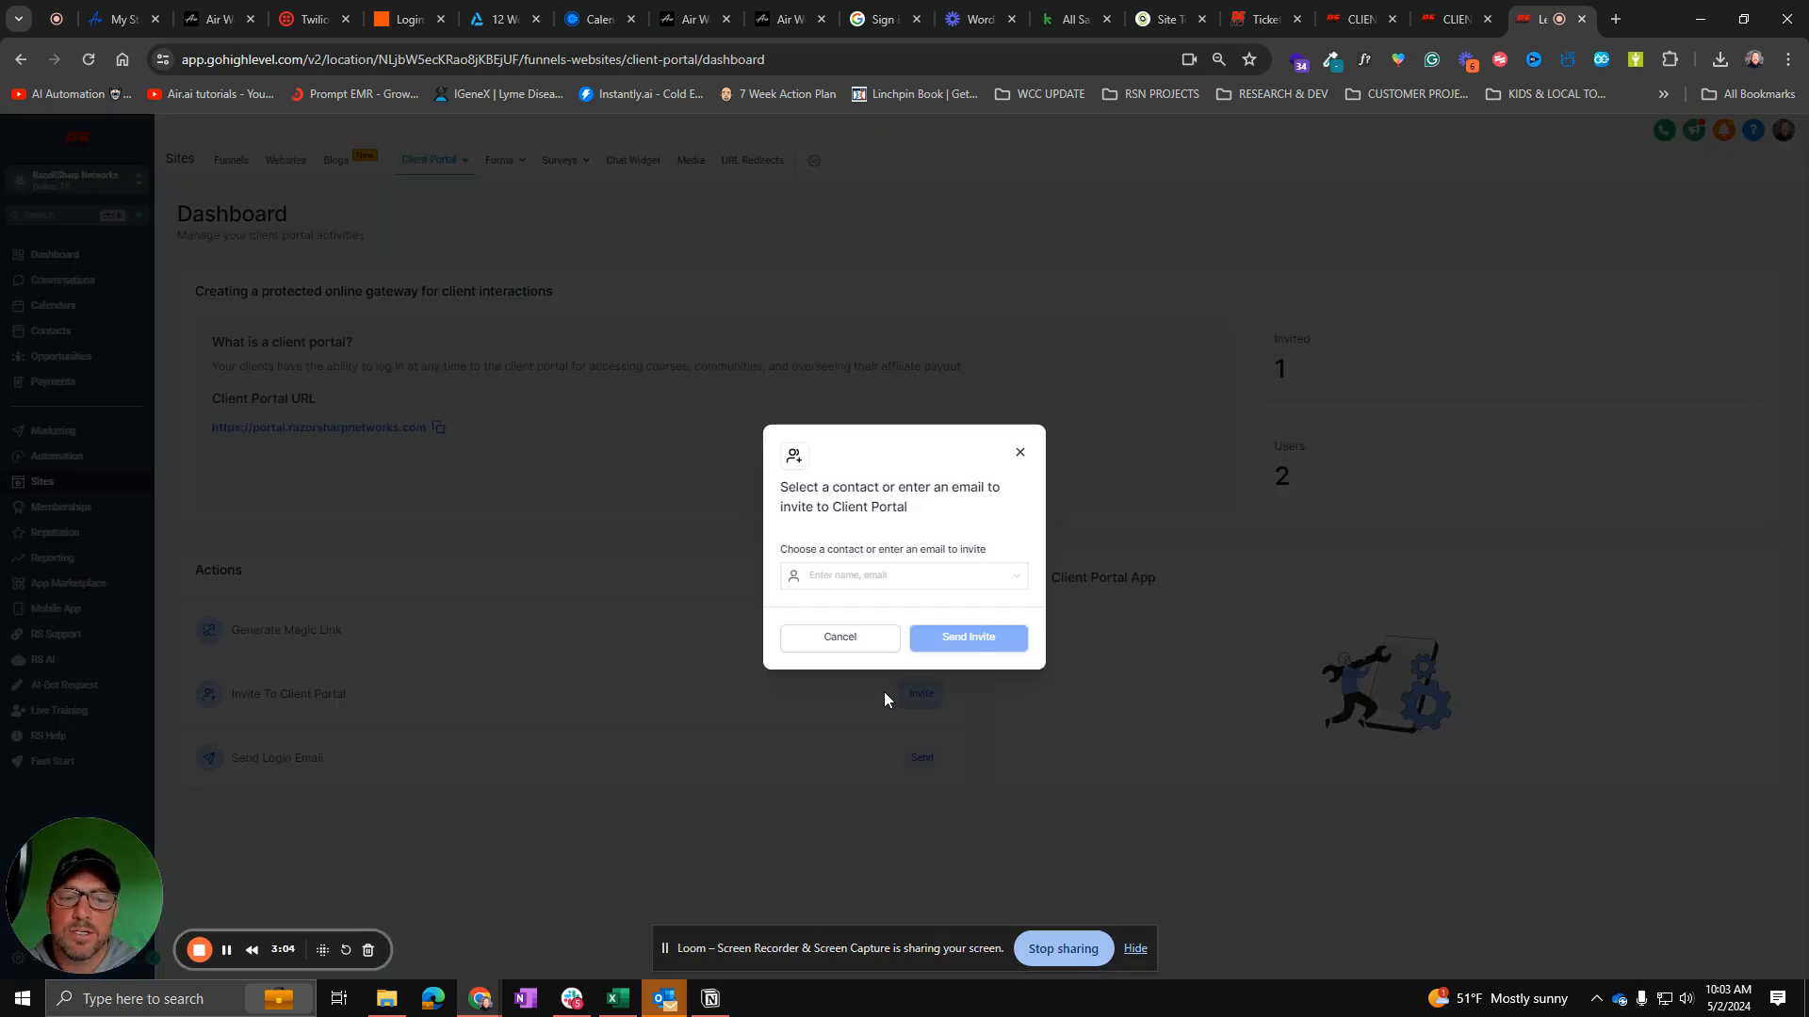
{"action": "left_click", "coordinate": [852, 577]}
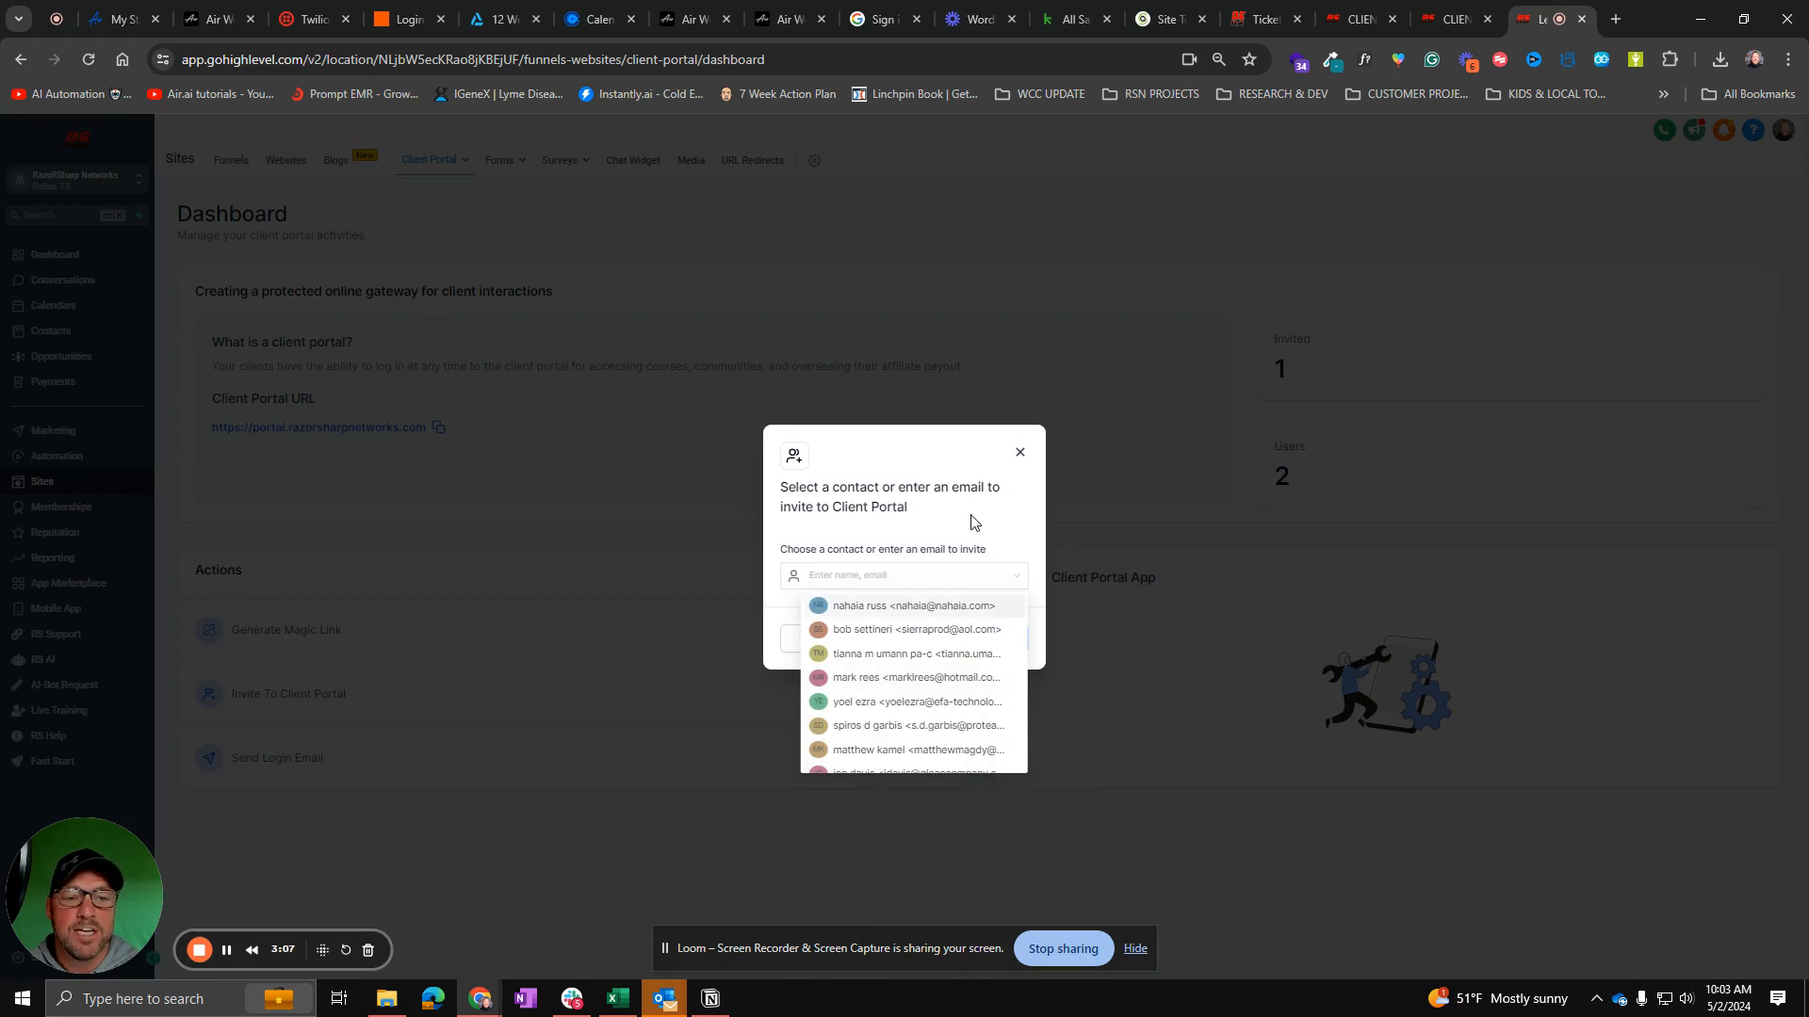
{"action": "left_click", "coordinate": [1020, 453]}
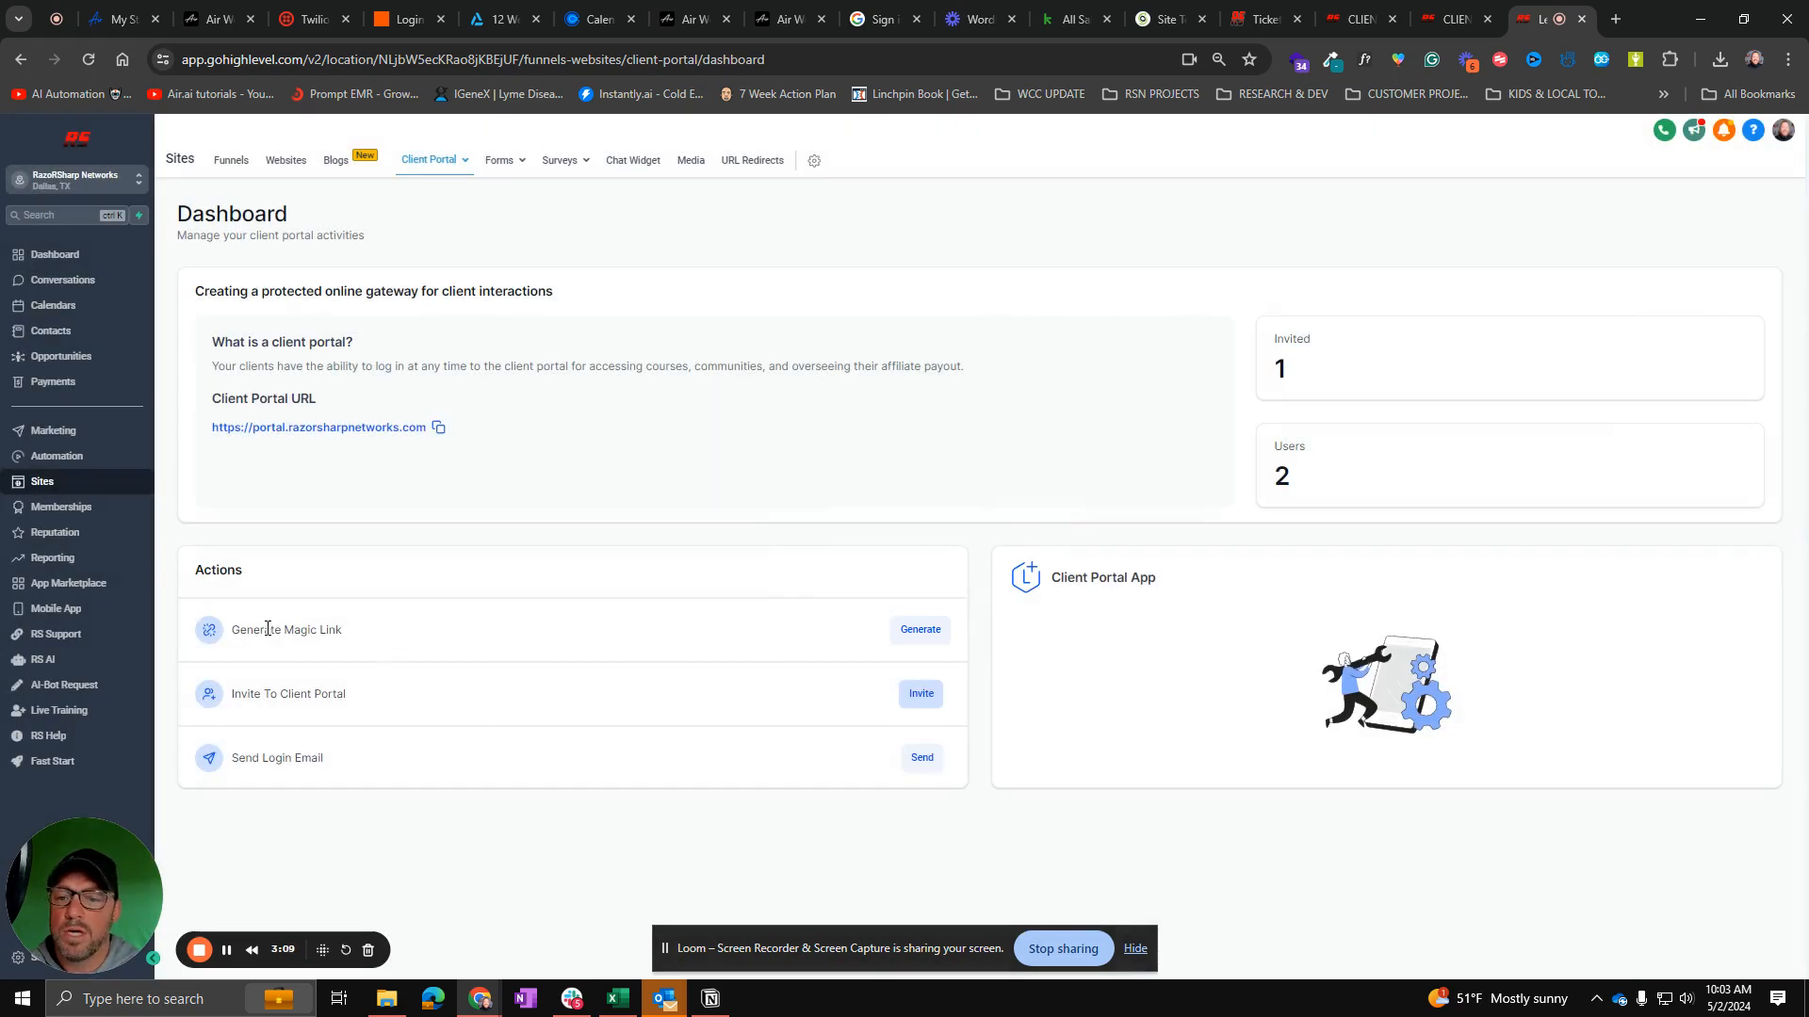
Step: Inspect the Generate Magic Link form using the Contact link type and the first listed contact, and cancel it without generating a link
{"action": "left_click", "coordinate": [920, 632]}
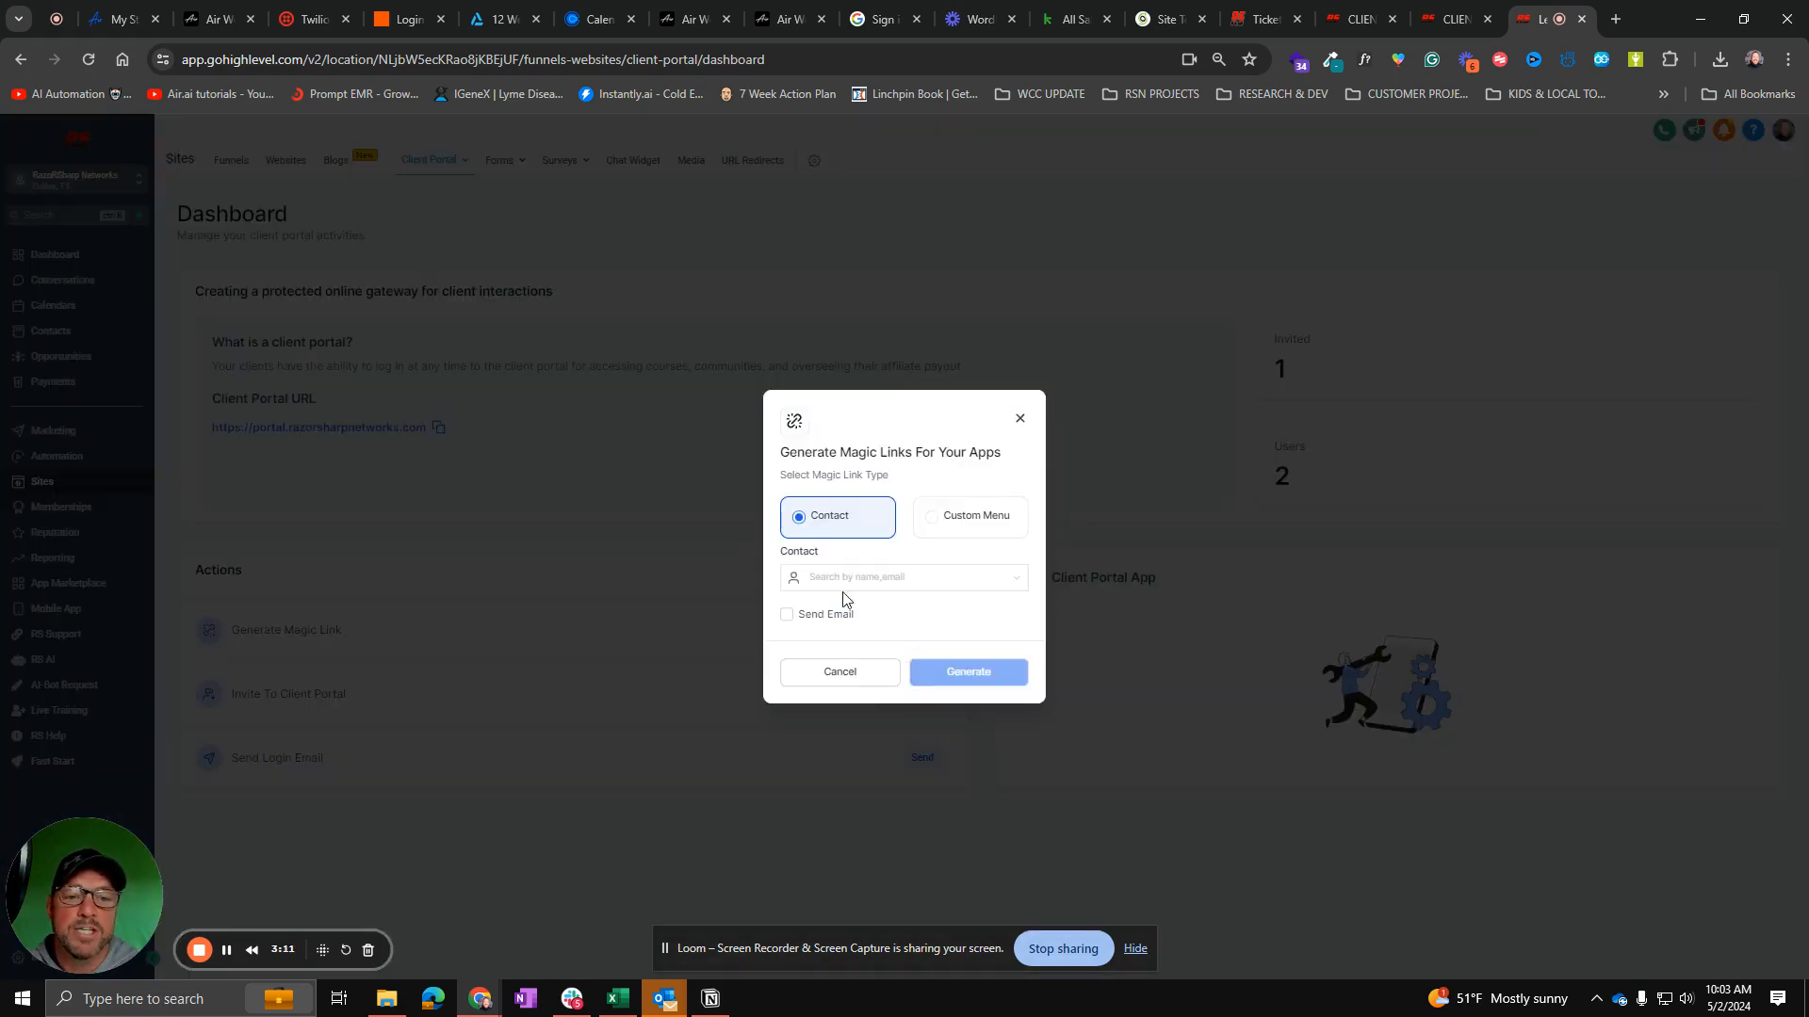
{"action": "left_click", "coordinate": [876, 578]}
{"action": "left_click", "coordinate": [880, 608]}
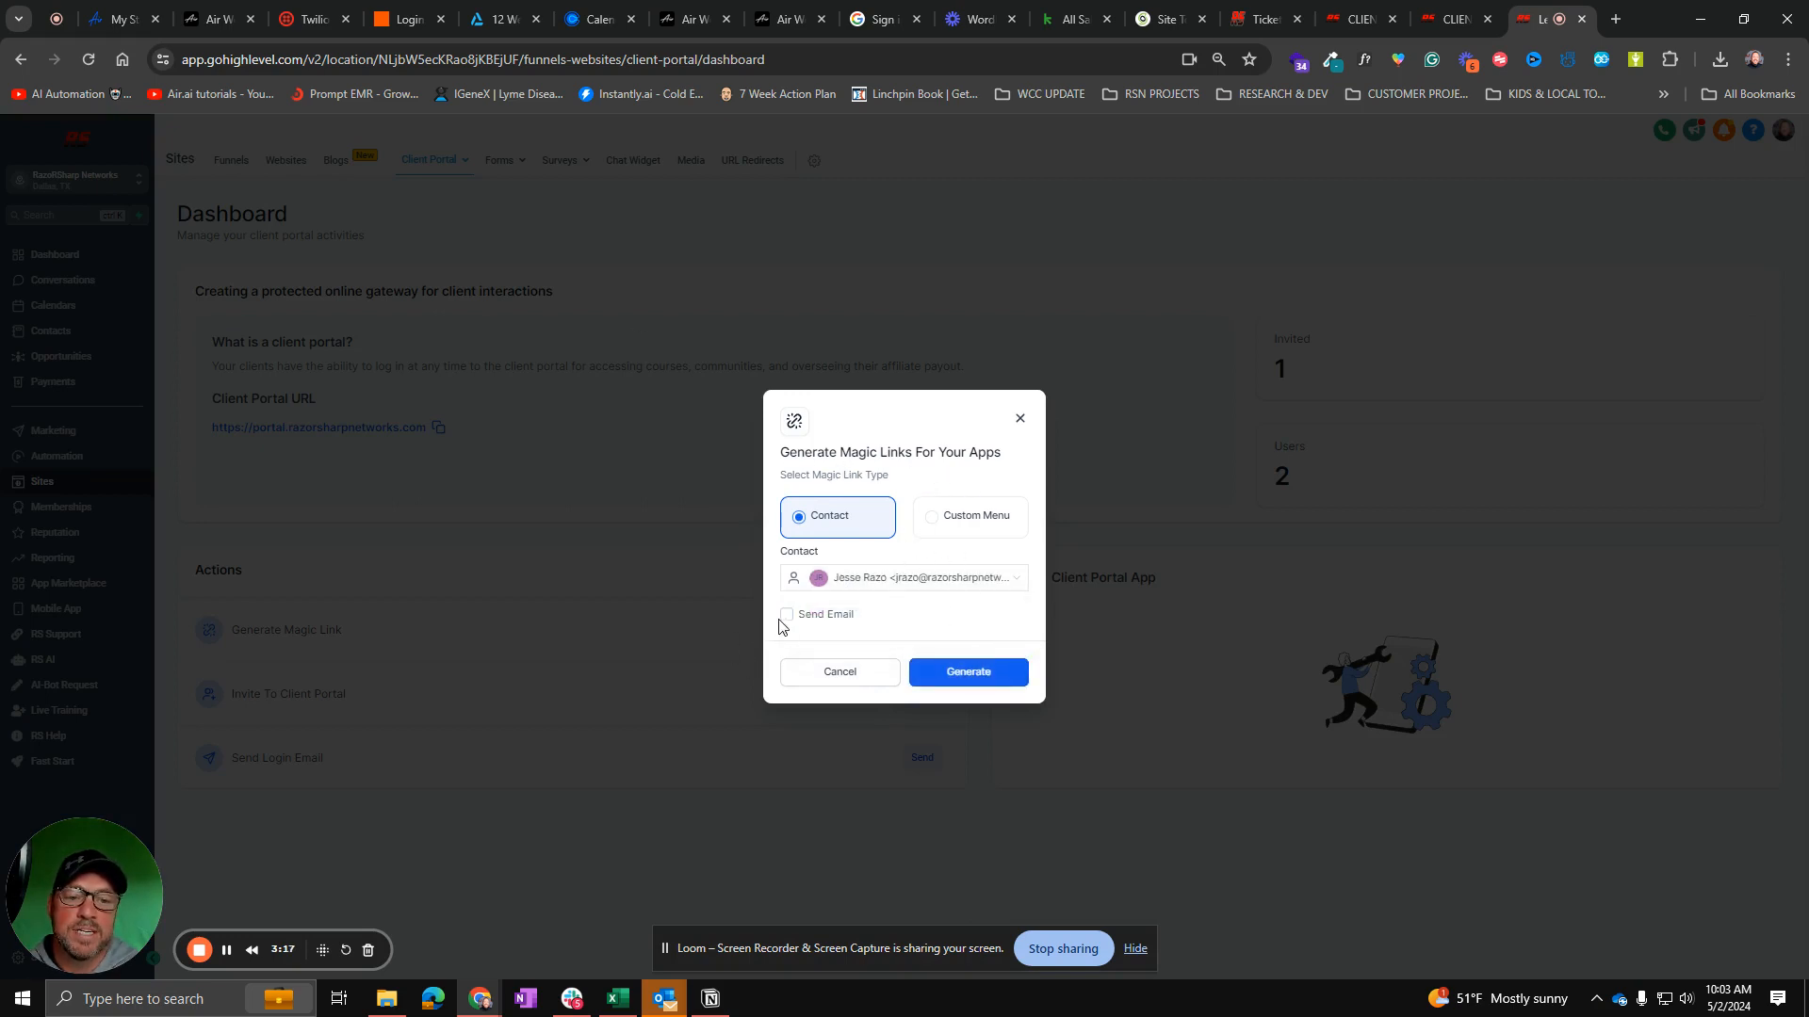
{"action": "left_click", "coordinate": [804, 675]}
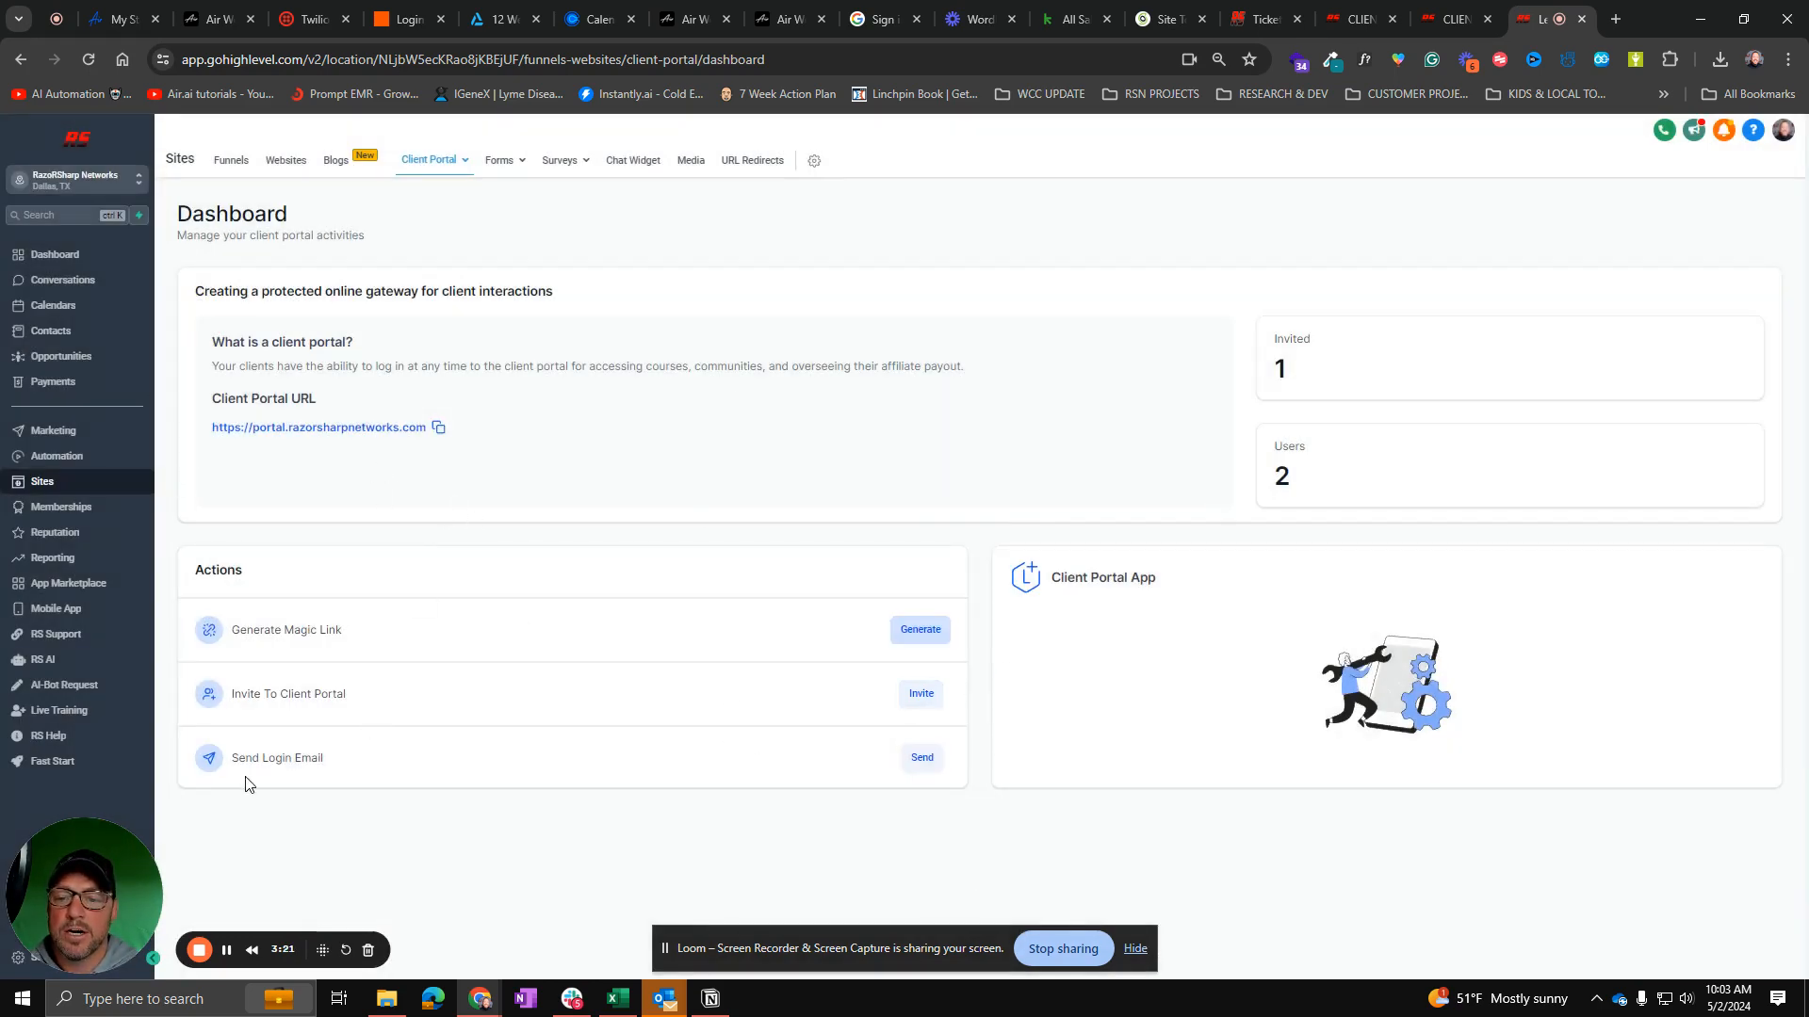
{"action": "left_click_drag", "start_coordinate": [368, 643], "coordinate": [274, 654]}
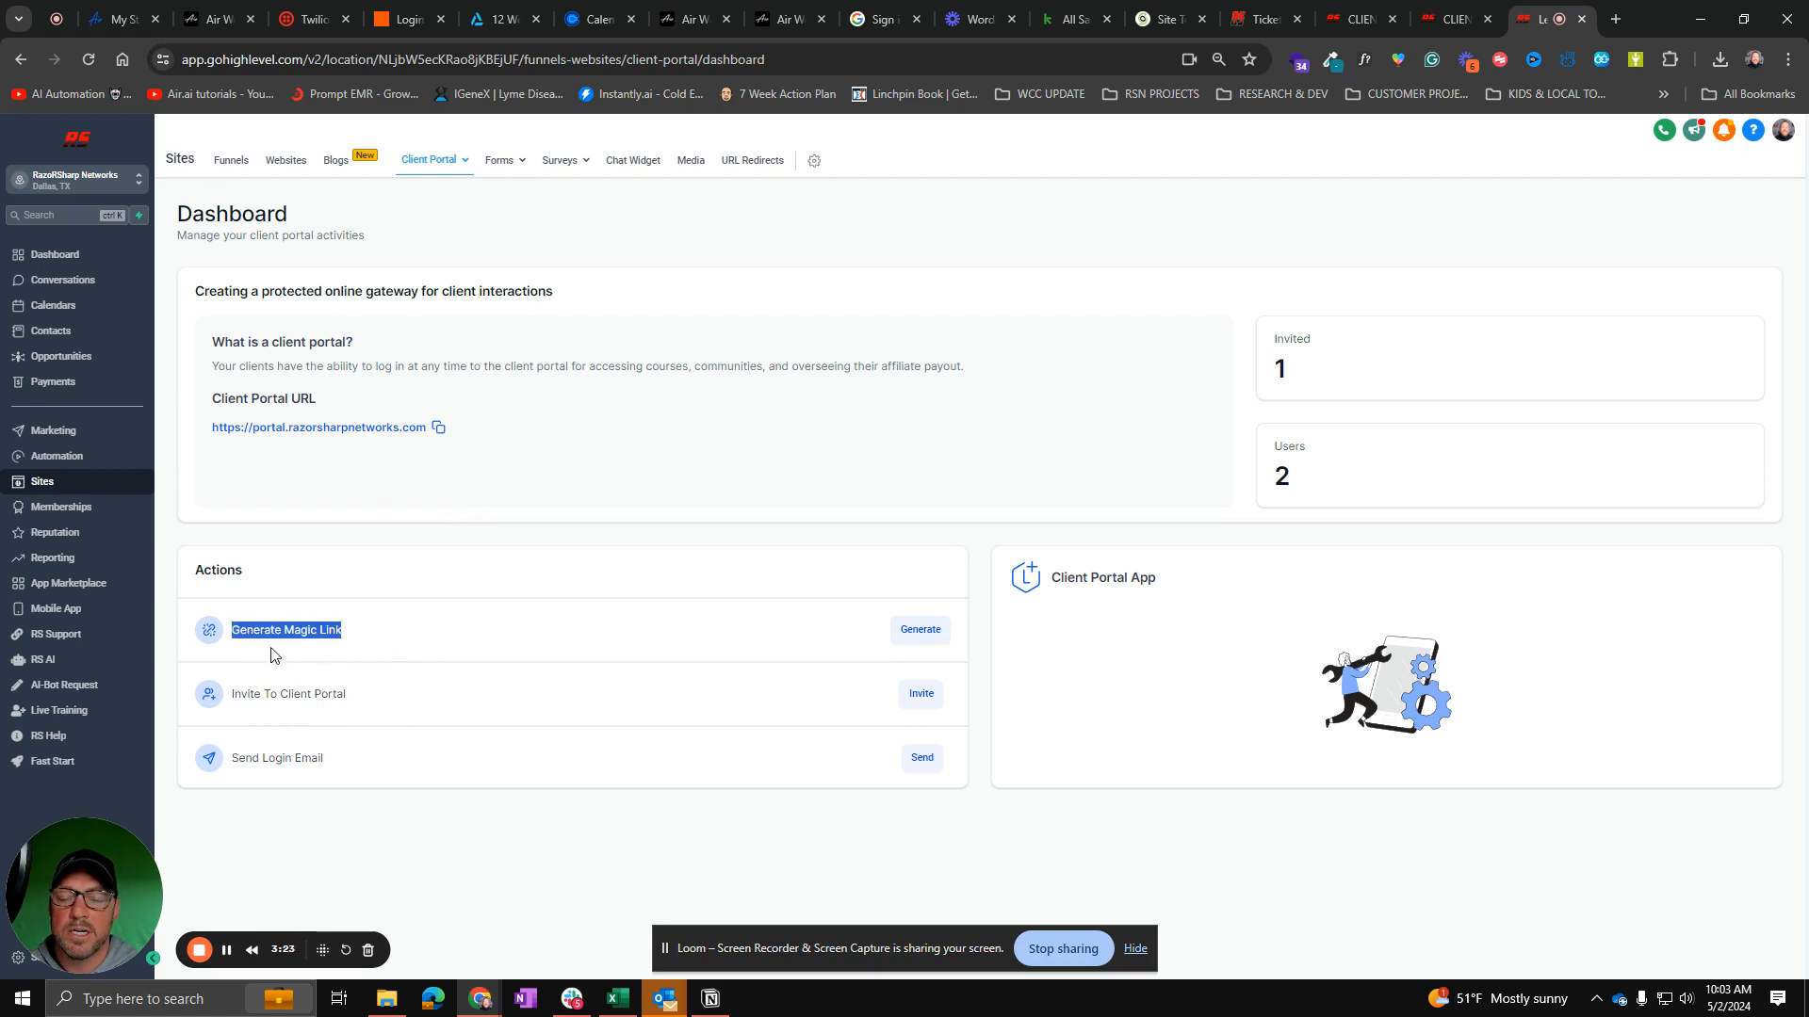
{"action": "left_click", "coordinate": [460, 631]}
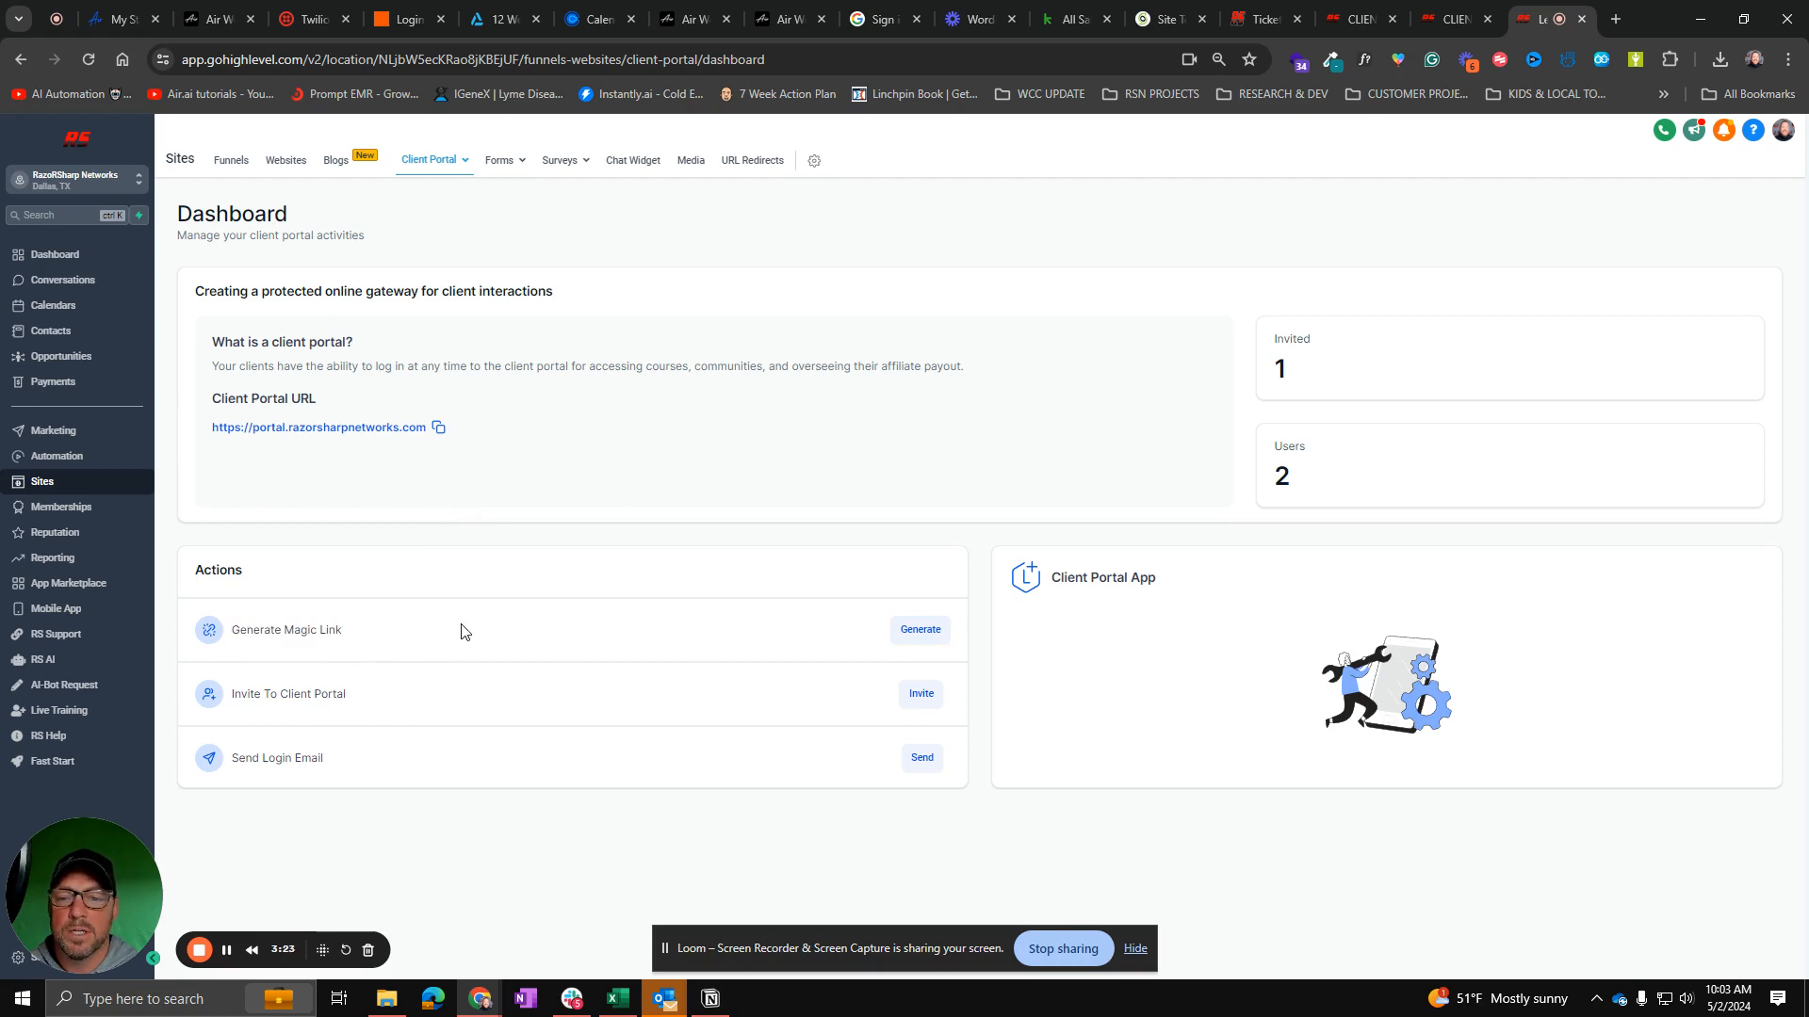
Step: Open the client portal URL, return to GoHighLevel, and review the Sub Domain field in the client portal's Domain Setup settings
{"action": "left_click", "coordinate": [320, 426]}
{"action": "left_click", "coordinate": [1465, 28]}
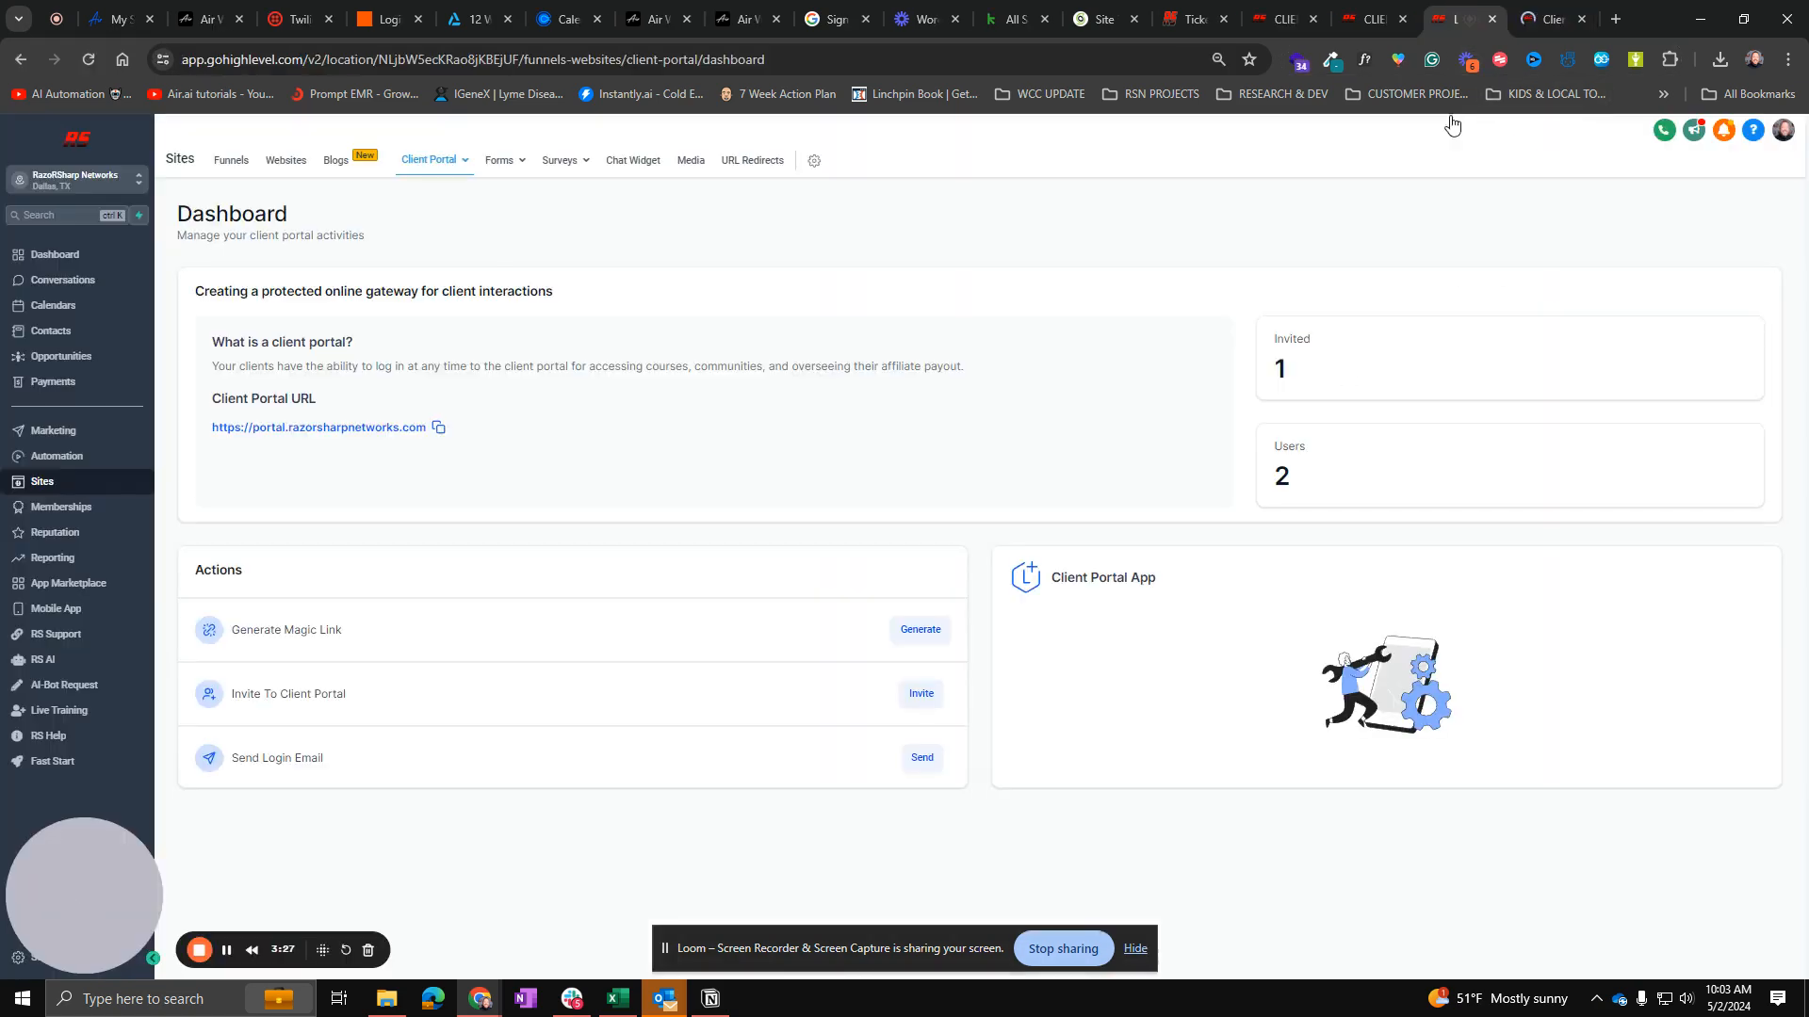
{"action": "mouse_move", "coordinate": [438, 170]}
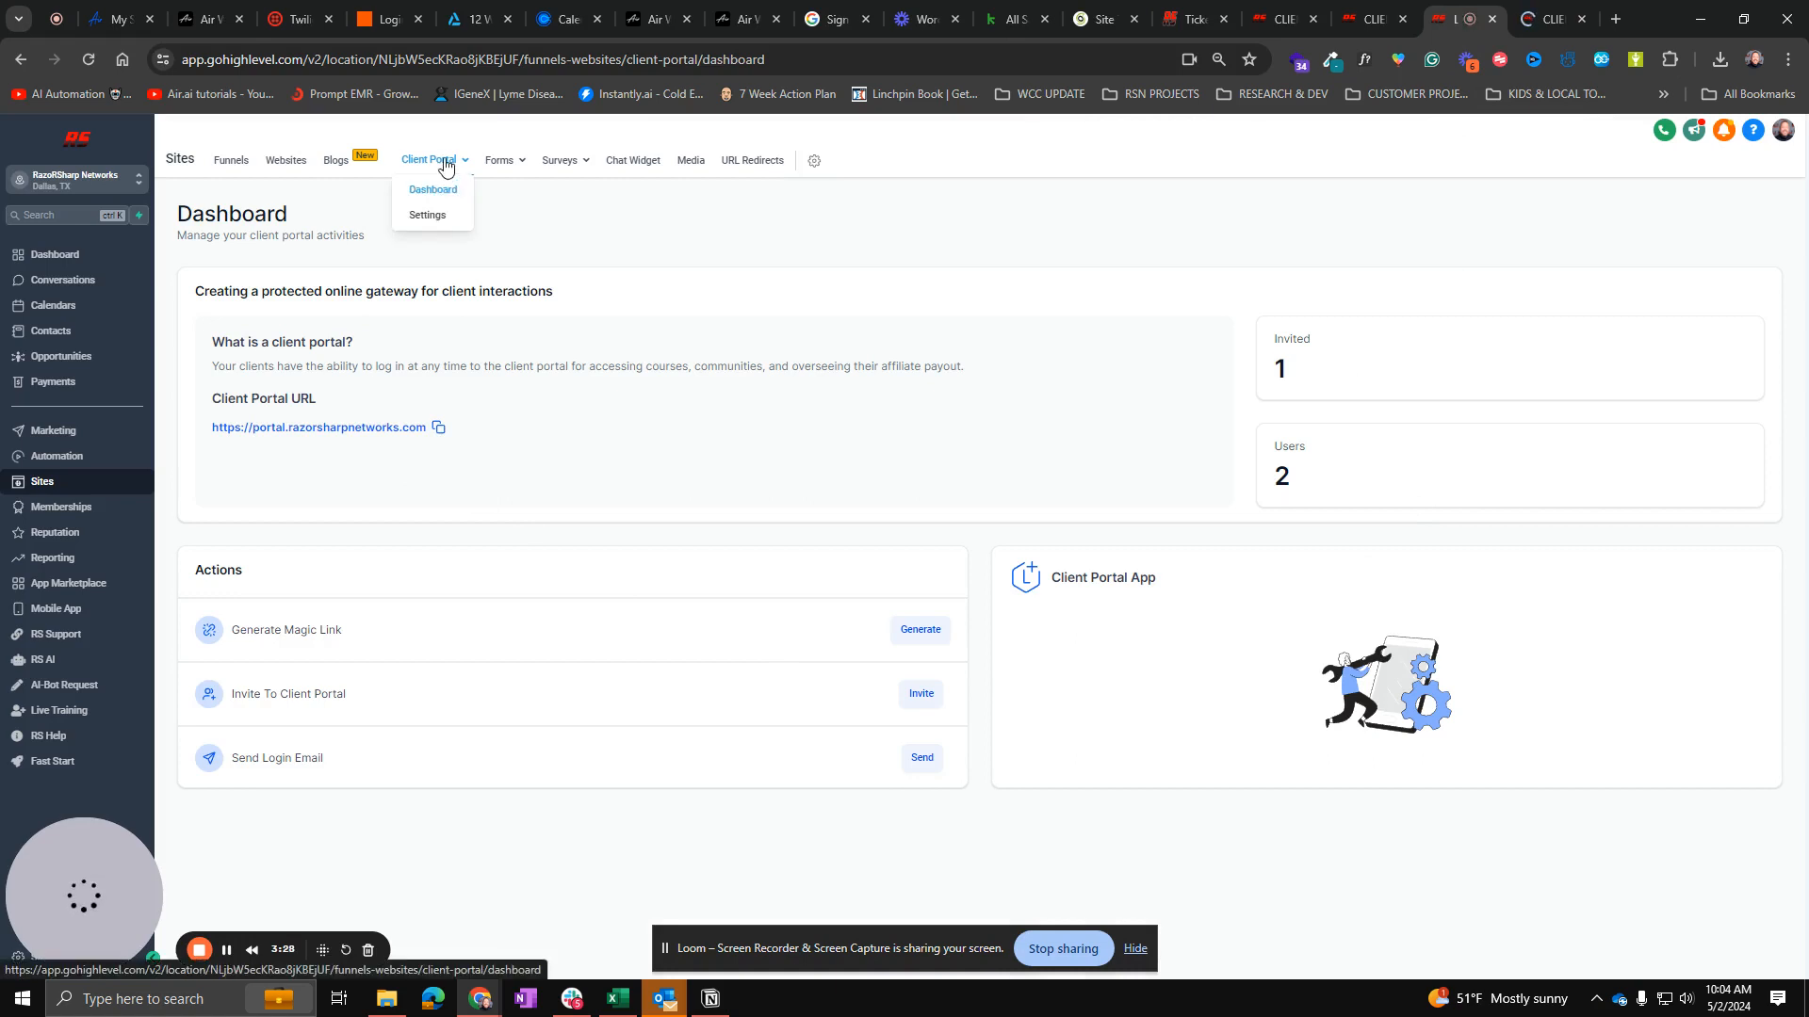
{"action": "left_click", "coordinate": [429, 217]}
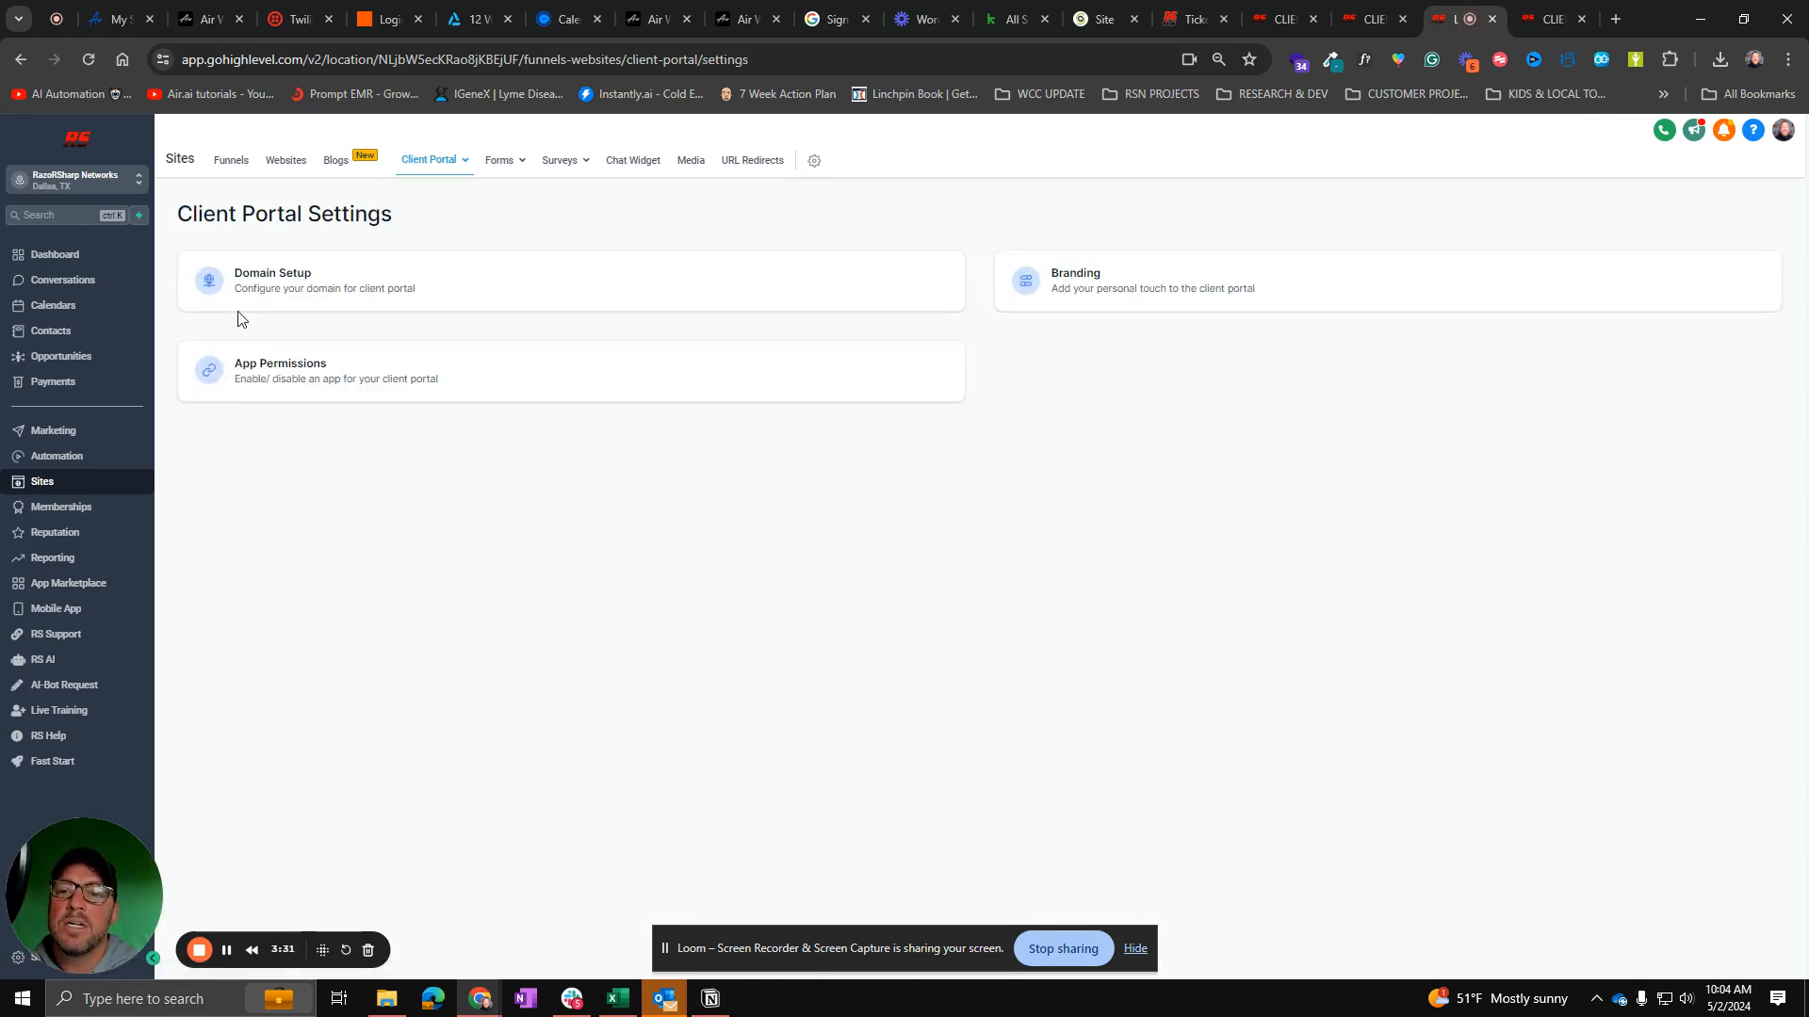
{"action": "left_click", "coordinate": [273, 283]}
{"action": "left_click", "coordinate": [1530, 368]}
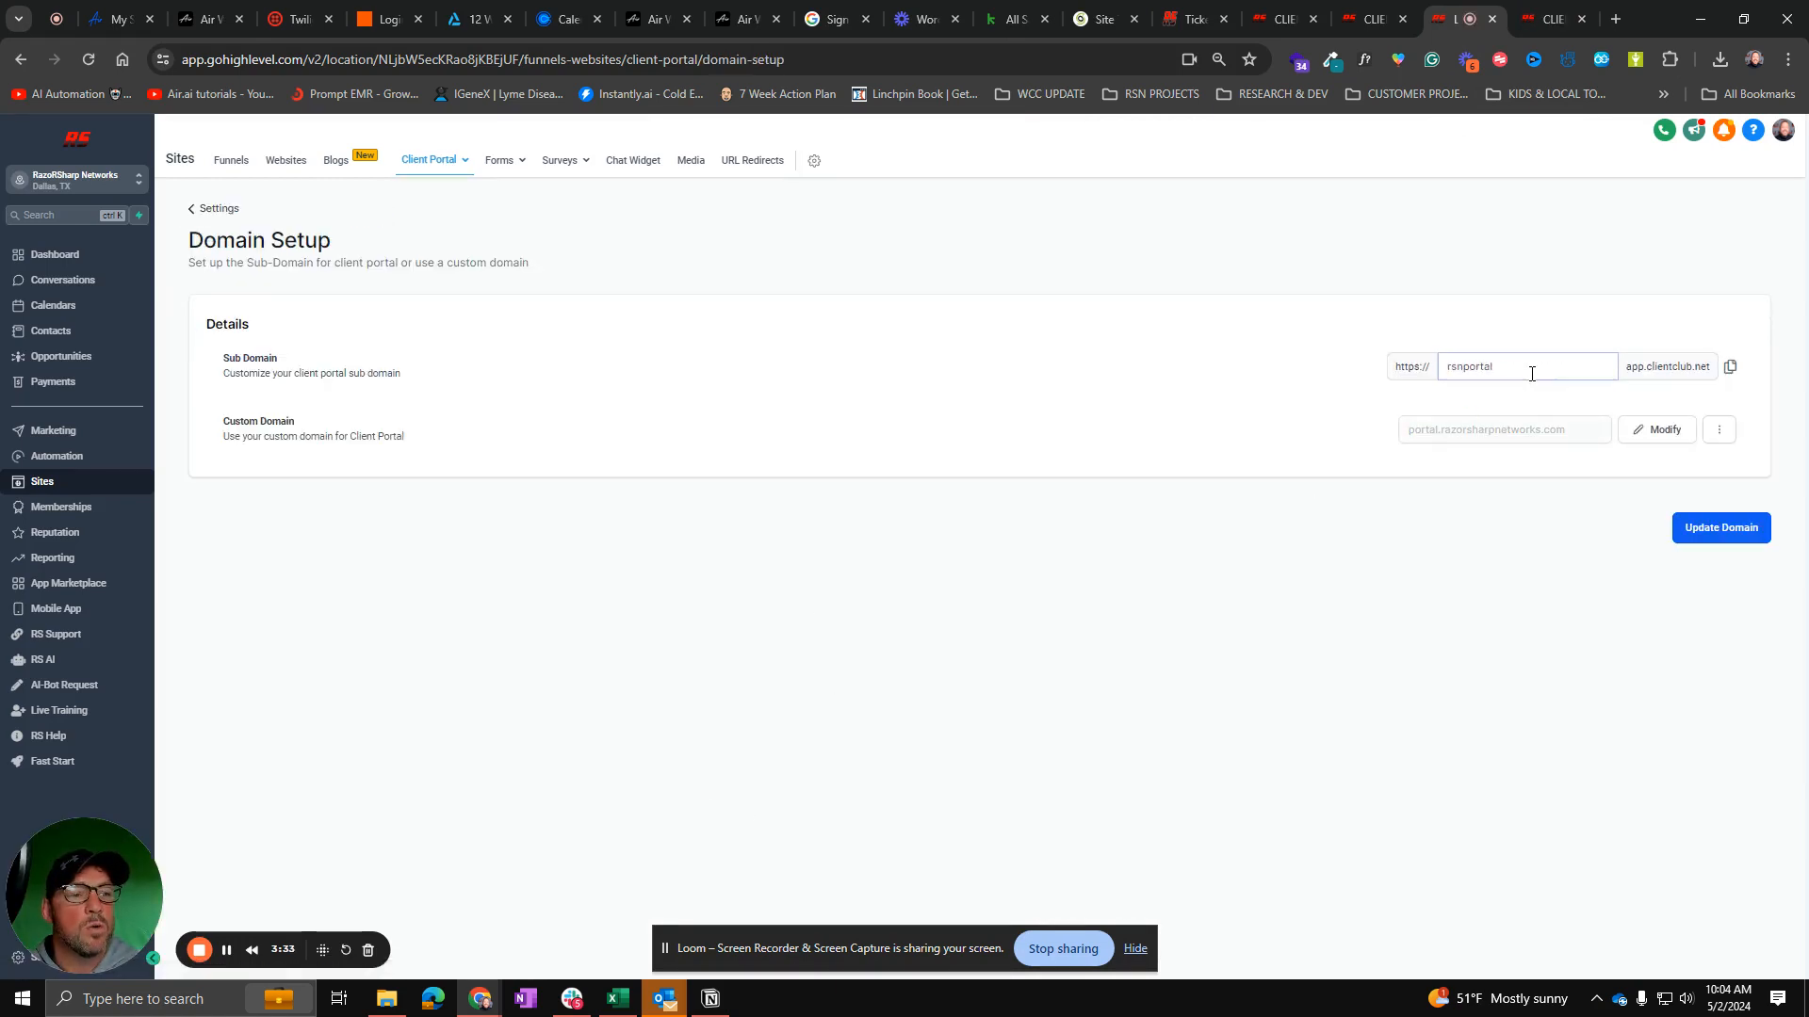
{"action": "left_click_drag", "start_coordinate": [1514, 367], "coordinate": [1251, 380]}
{"action": "left_click", "coordinate": [1237, 356]}
{"action": "left_click", "coordinate": [1502, 366]}
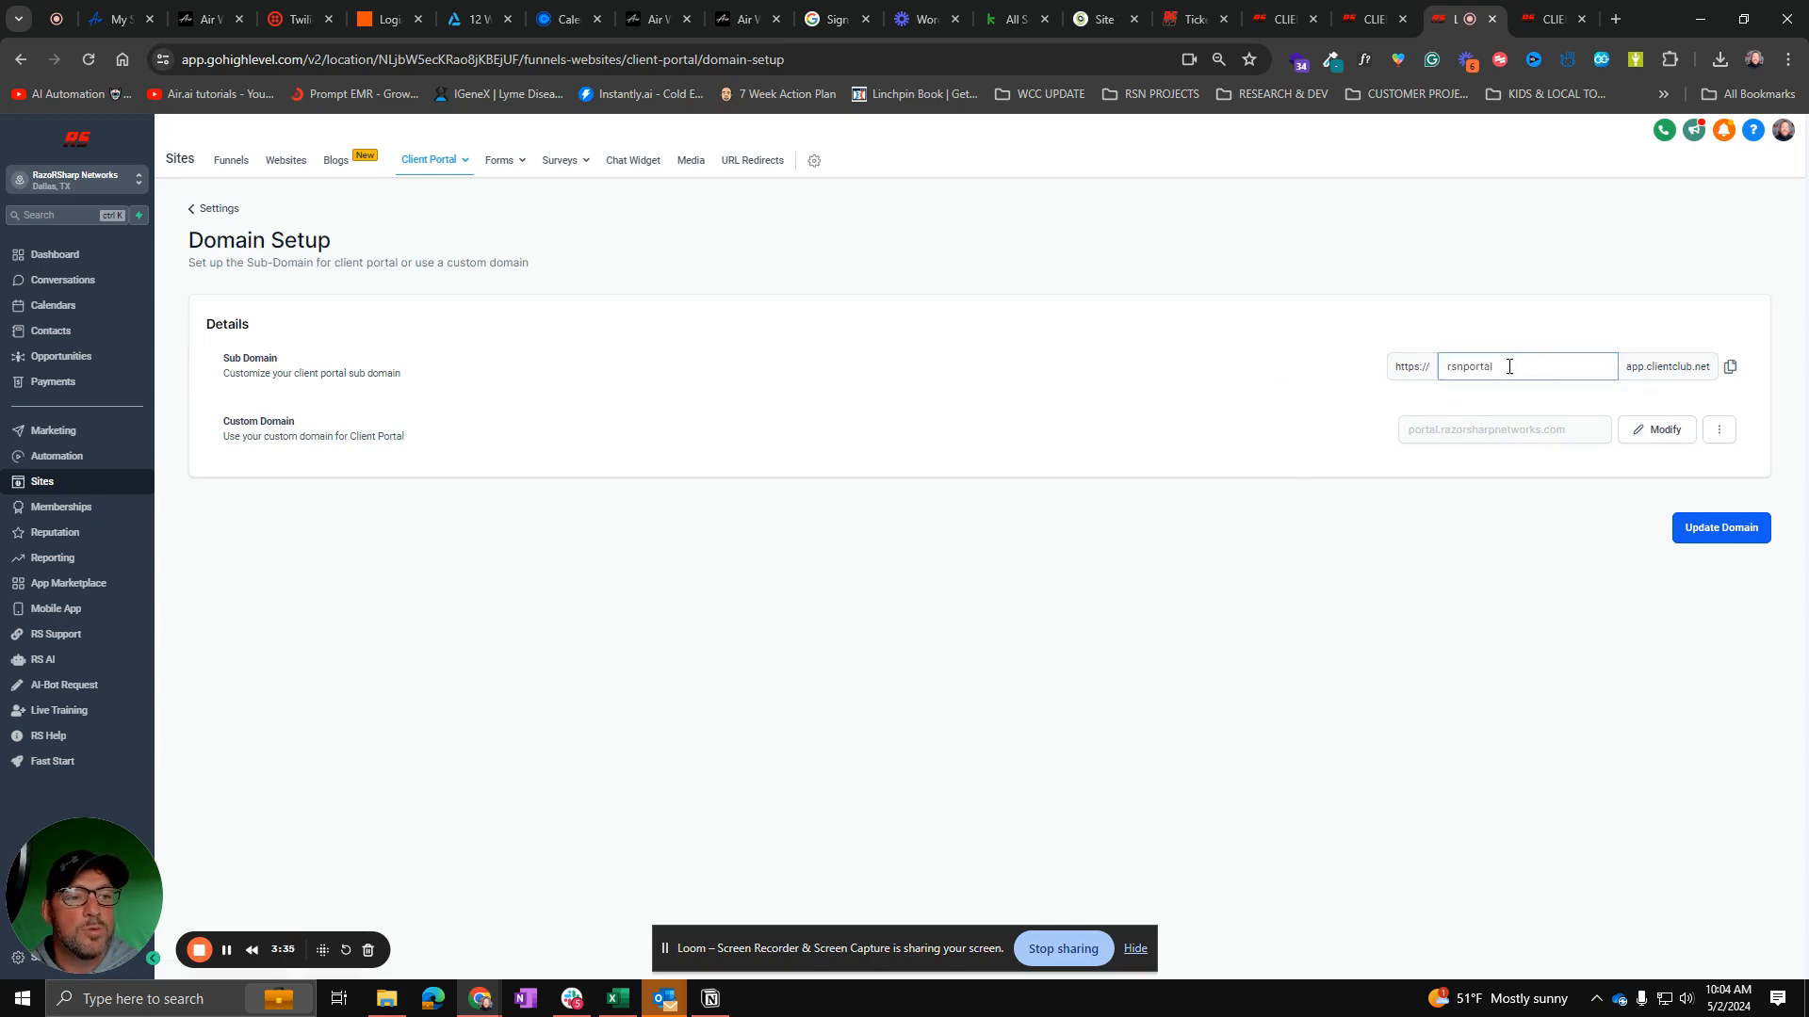
{"action": "left_click_drag", "start_coordinate": [1501, 366], "coordinate": [1312, 371]}
{"action": "left_click", "coordinate": [1211, 349]}
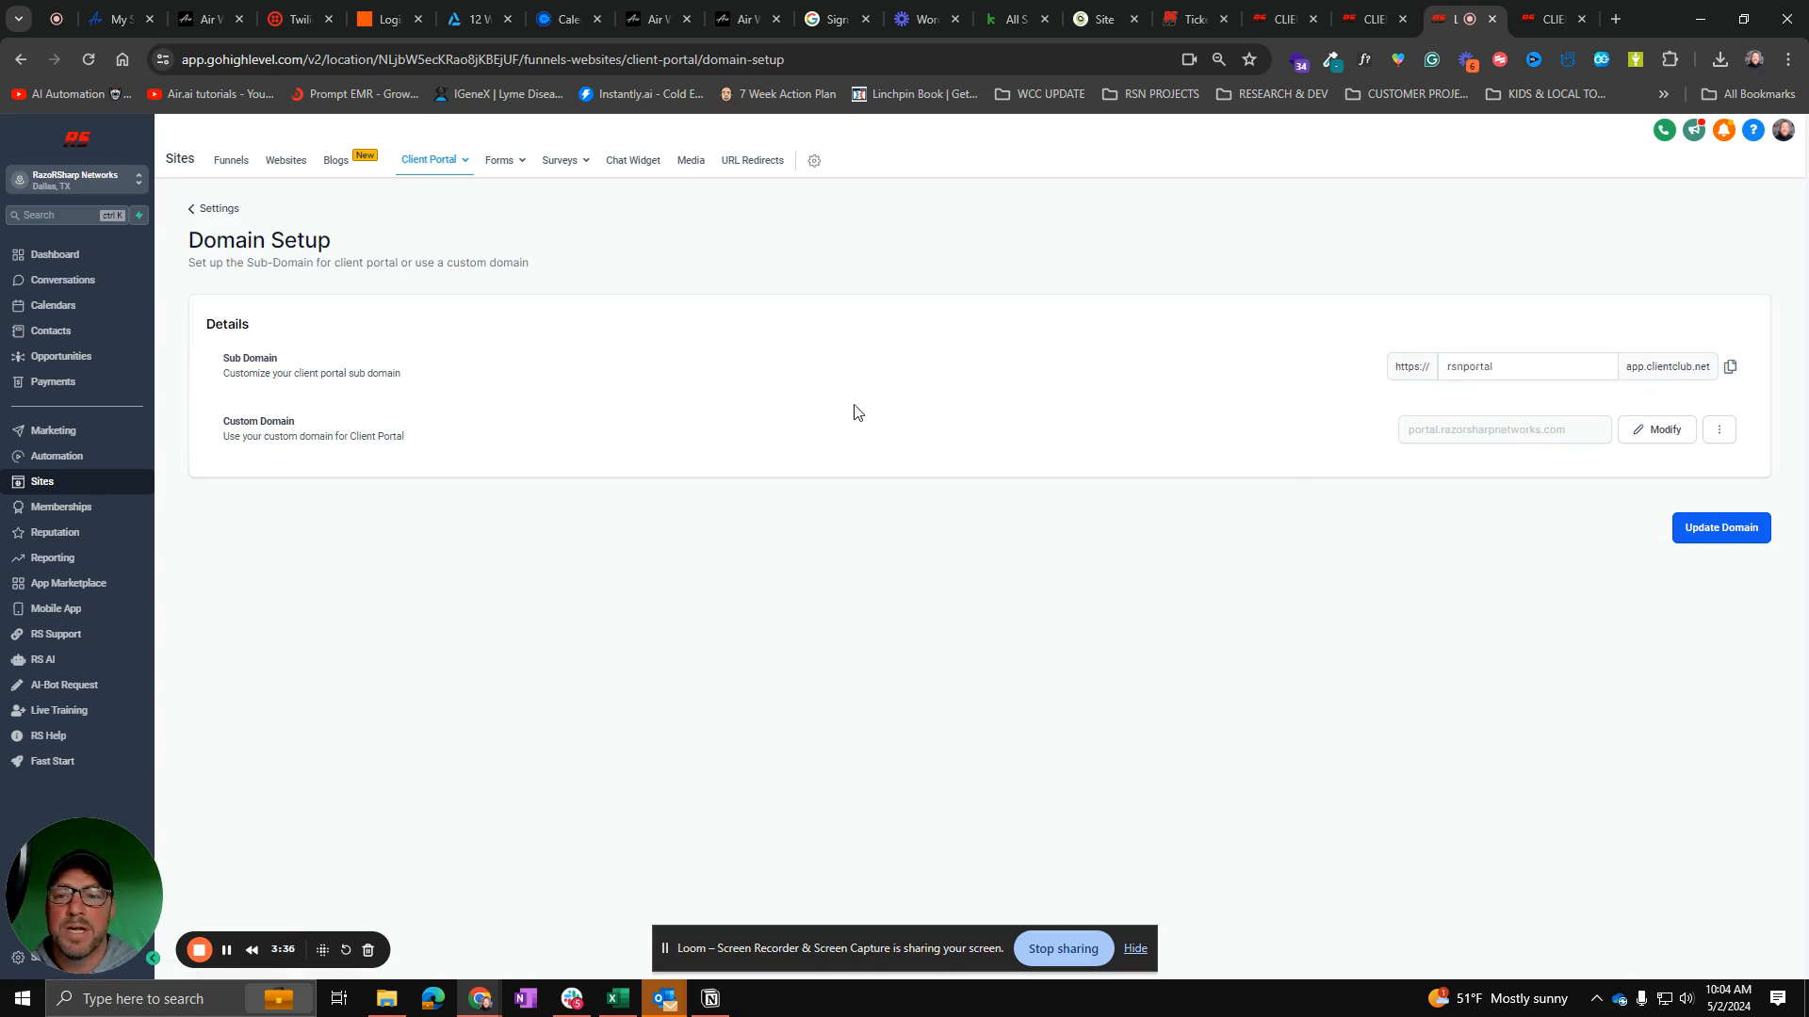
Step: Modify the custom domain by entering portal.razorsharpnetworks.com as the domain URL and choose to add the record manually
{"action": "left_click", "coordinate": [1655, 431]}
{"action": "left_click", "coordinate": [838, 560]}
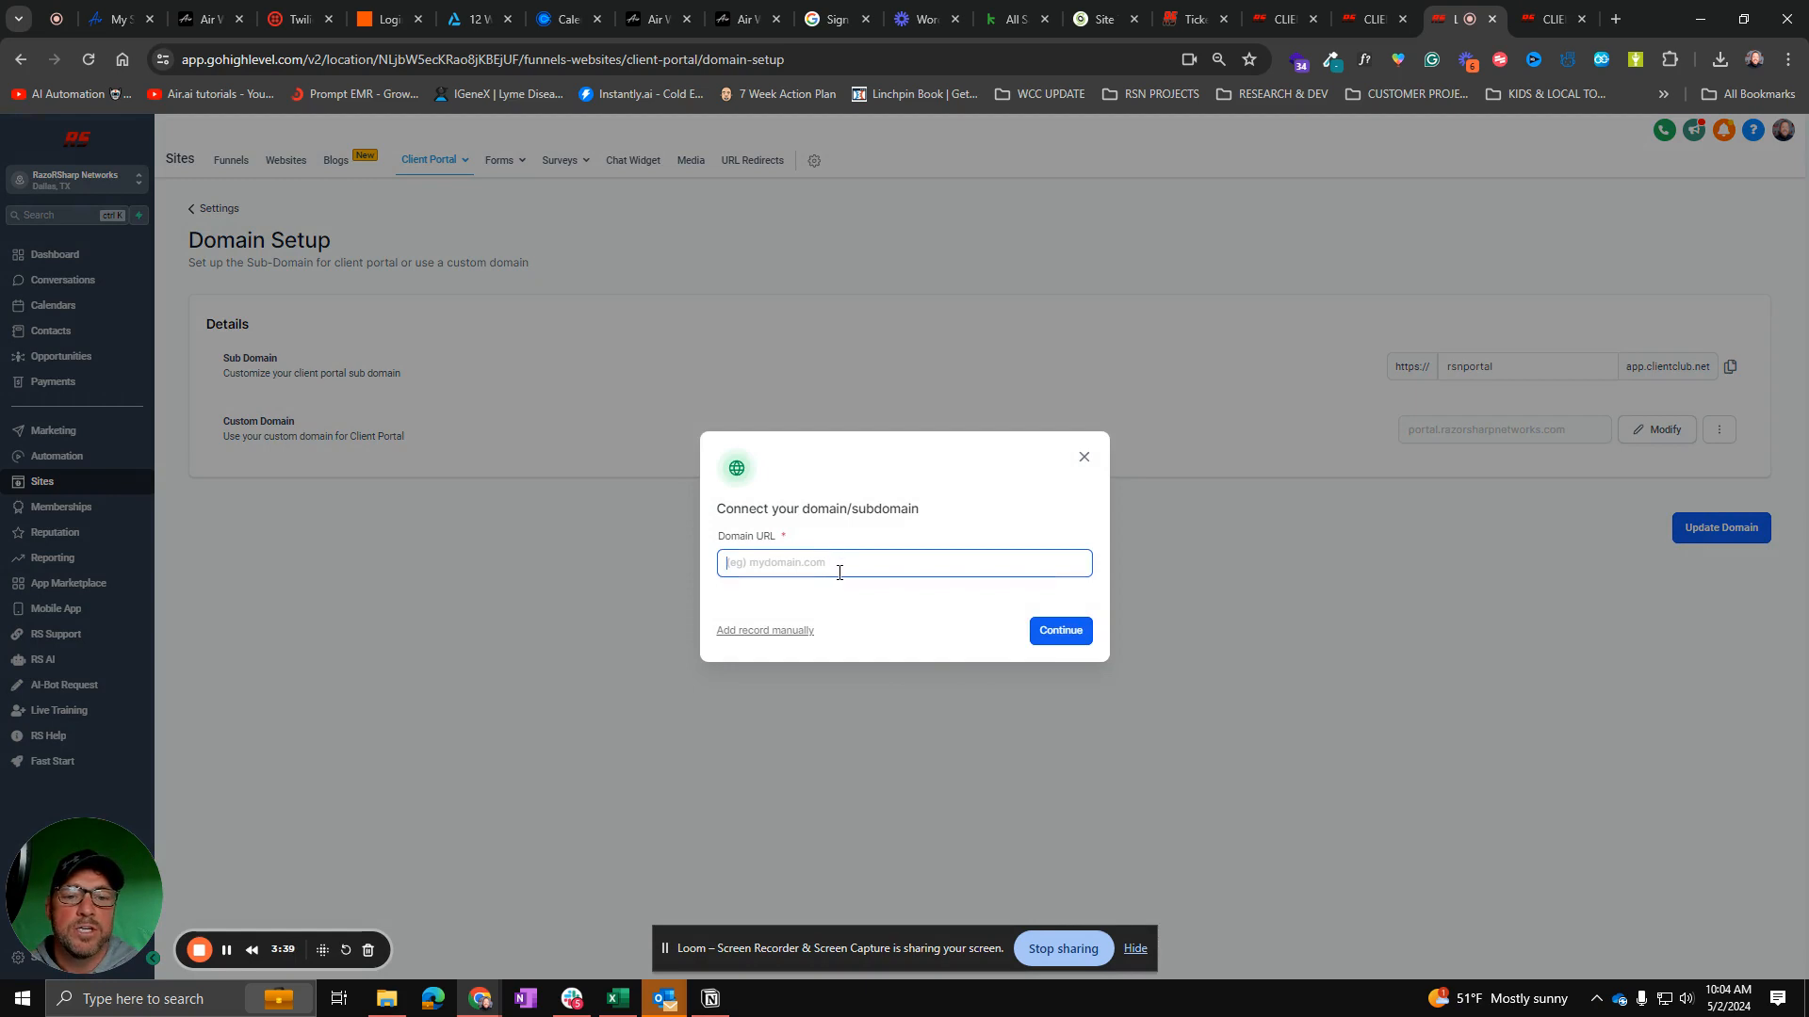
{"action": "type", "text": "port"}
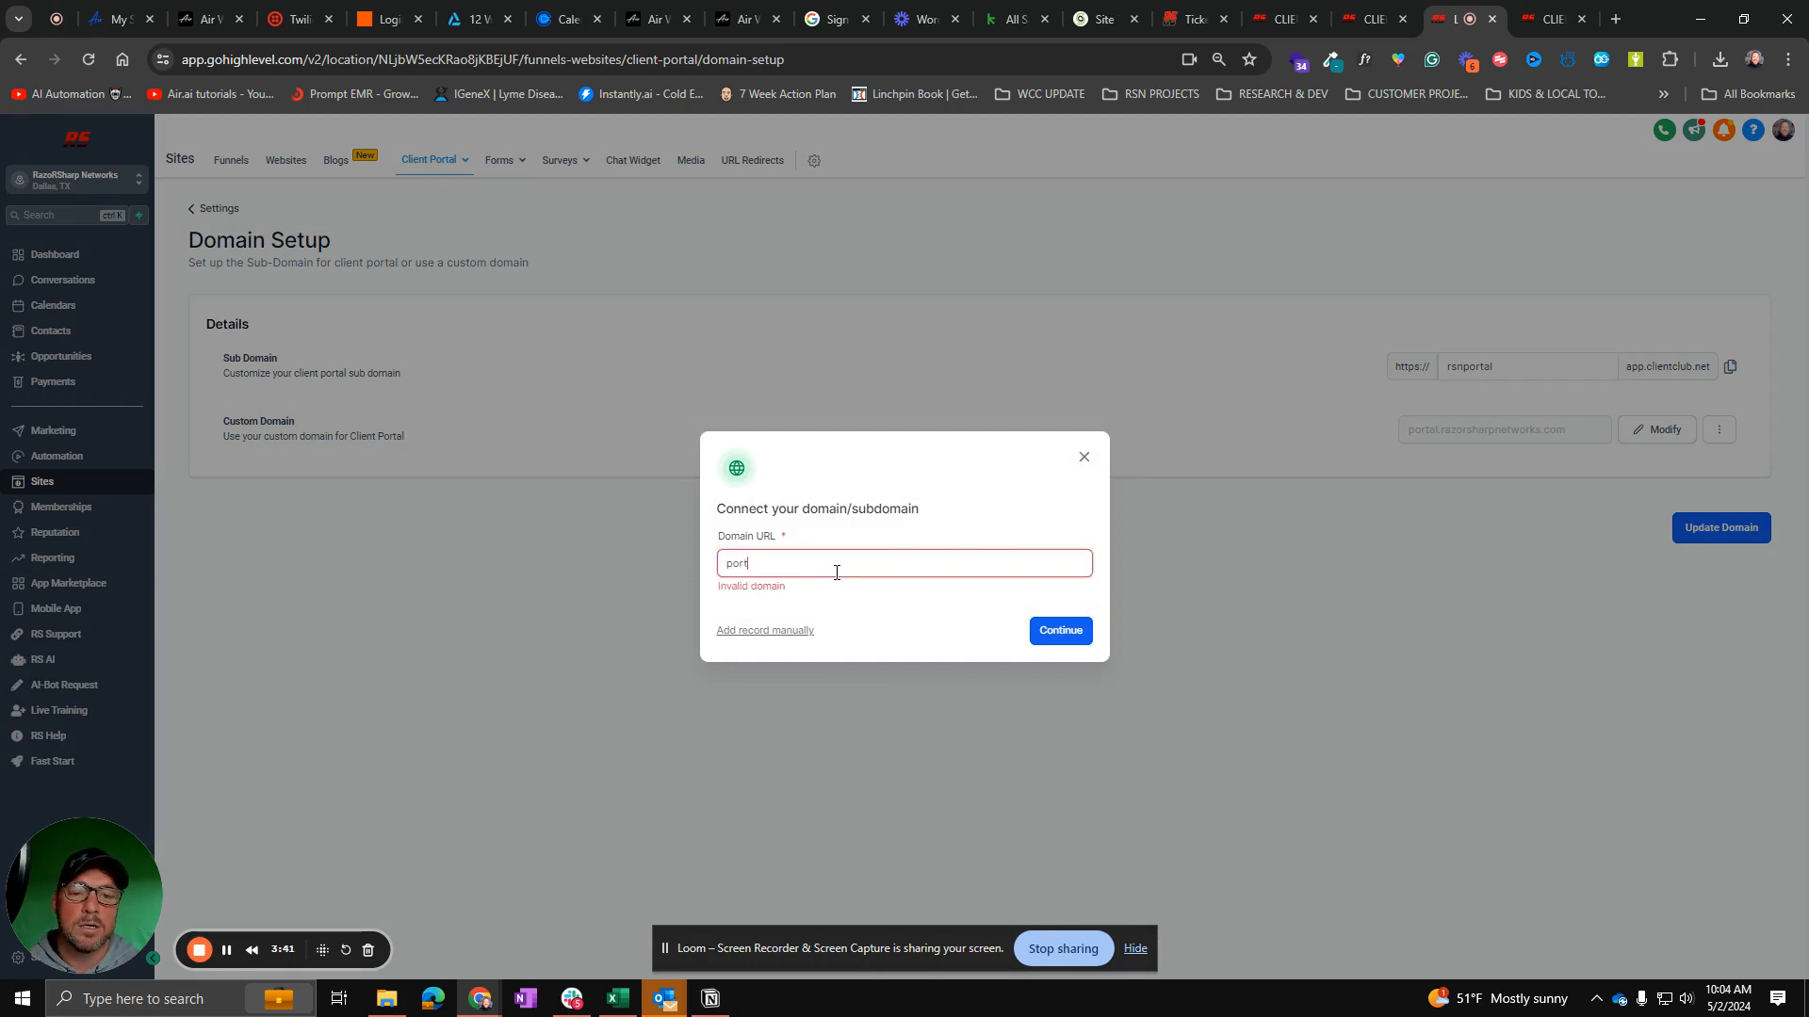
{"action": "type", "text": "al.razors"}
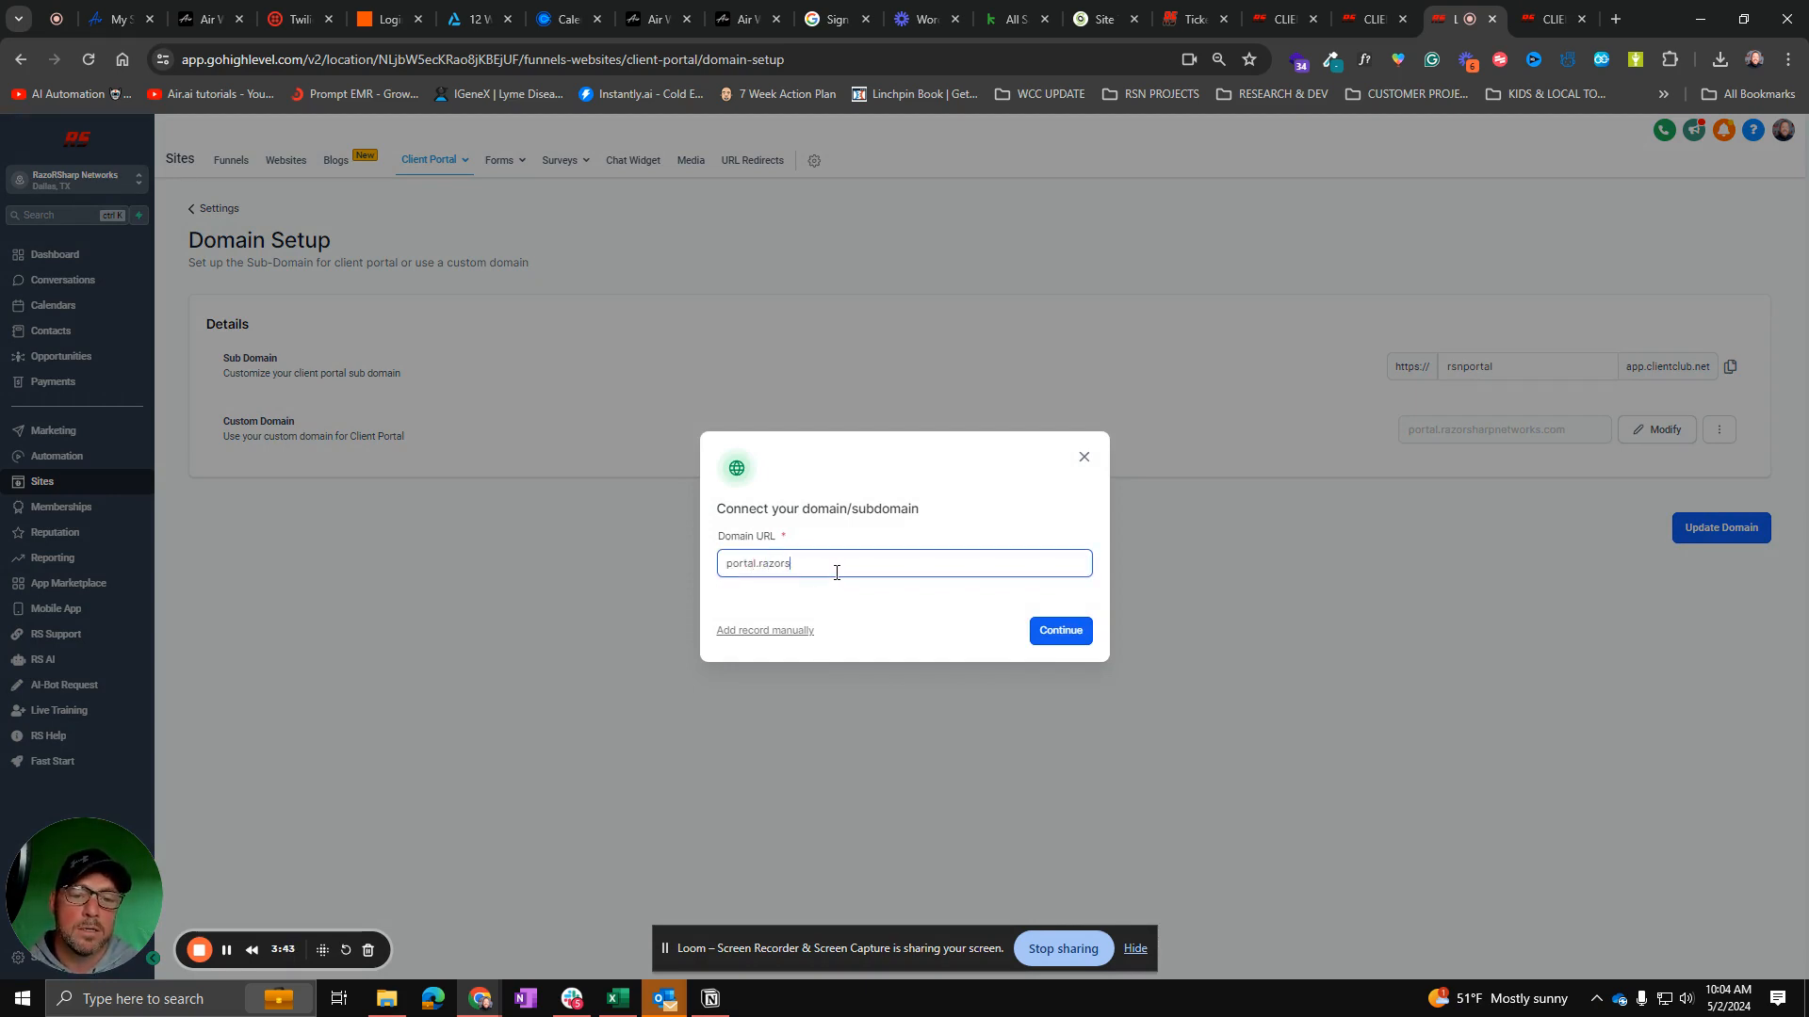
{"action": "type", "text": "harpnetworks.com"}
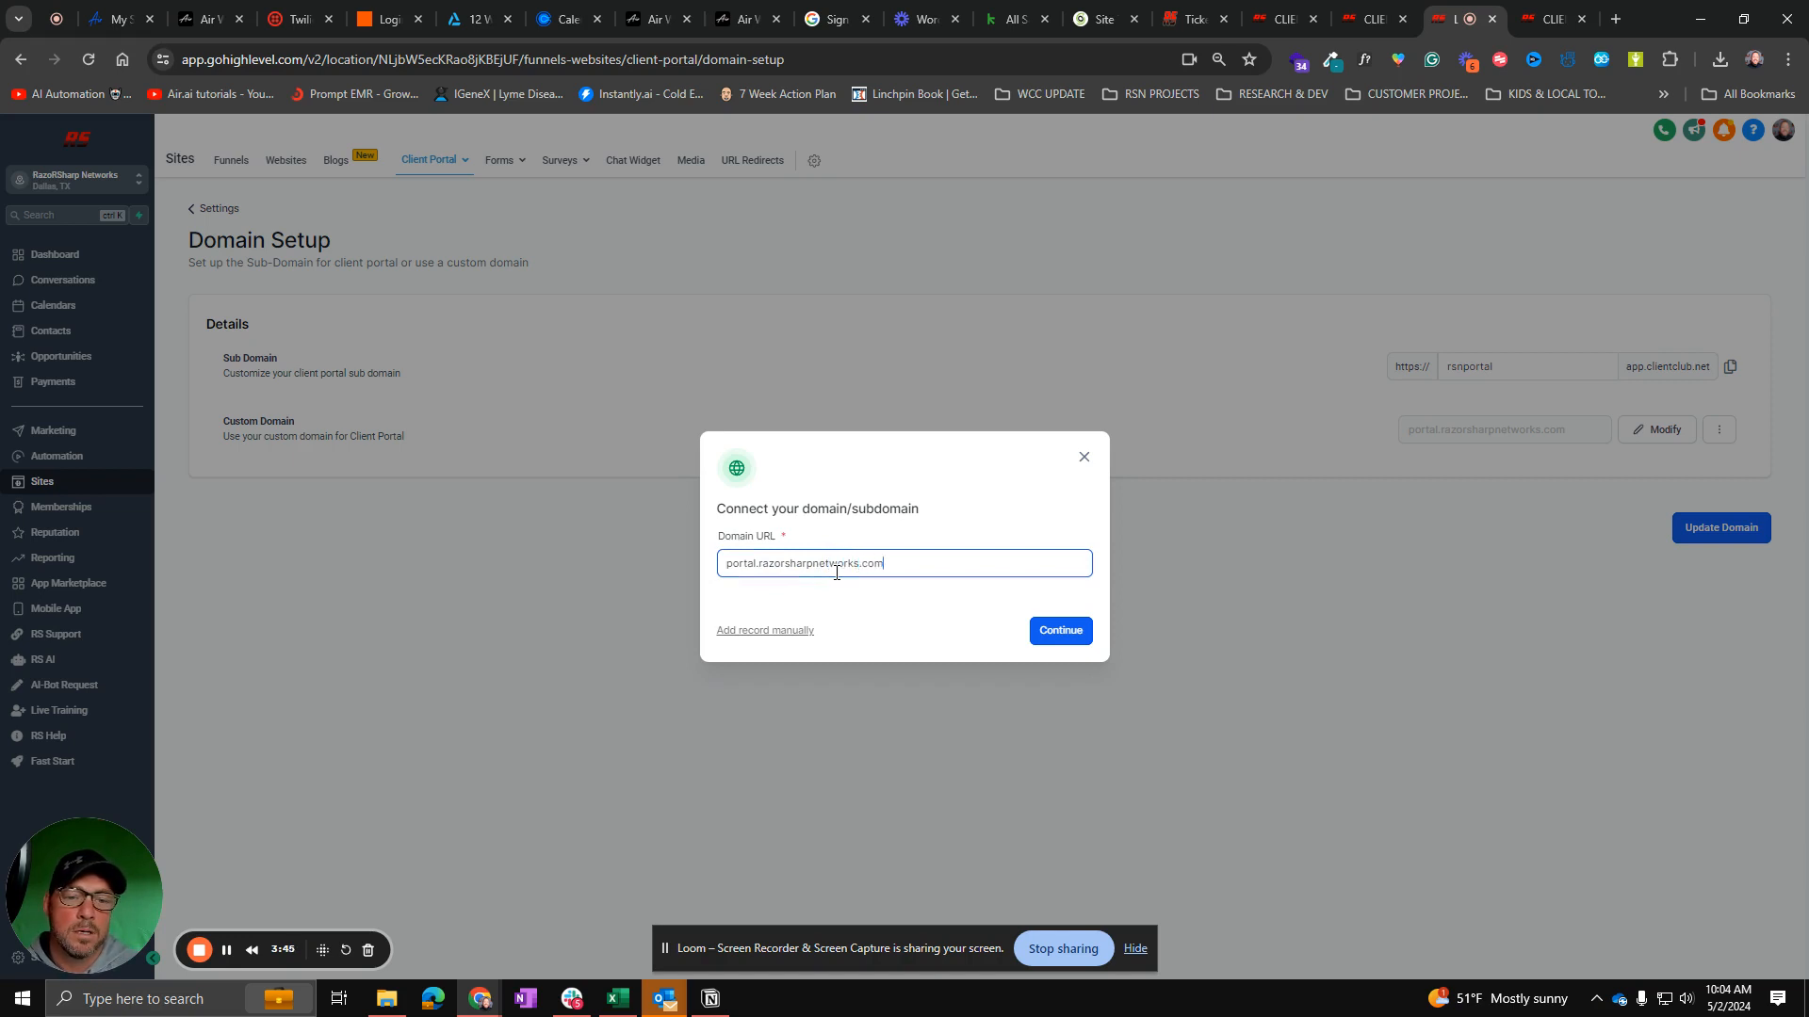
{"action": "left_click", "coordinate": [774, 633]}
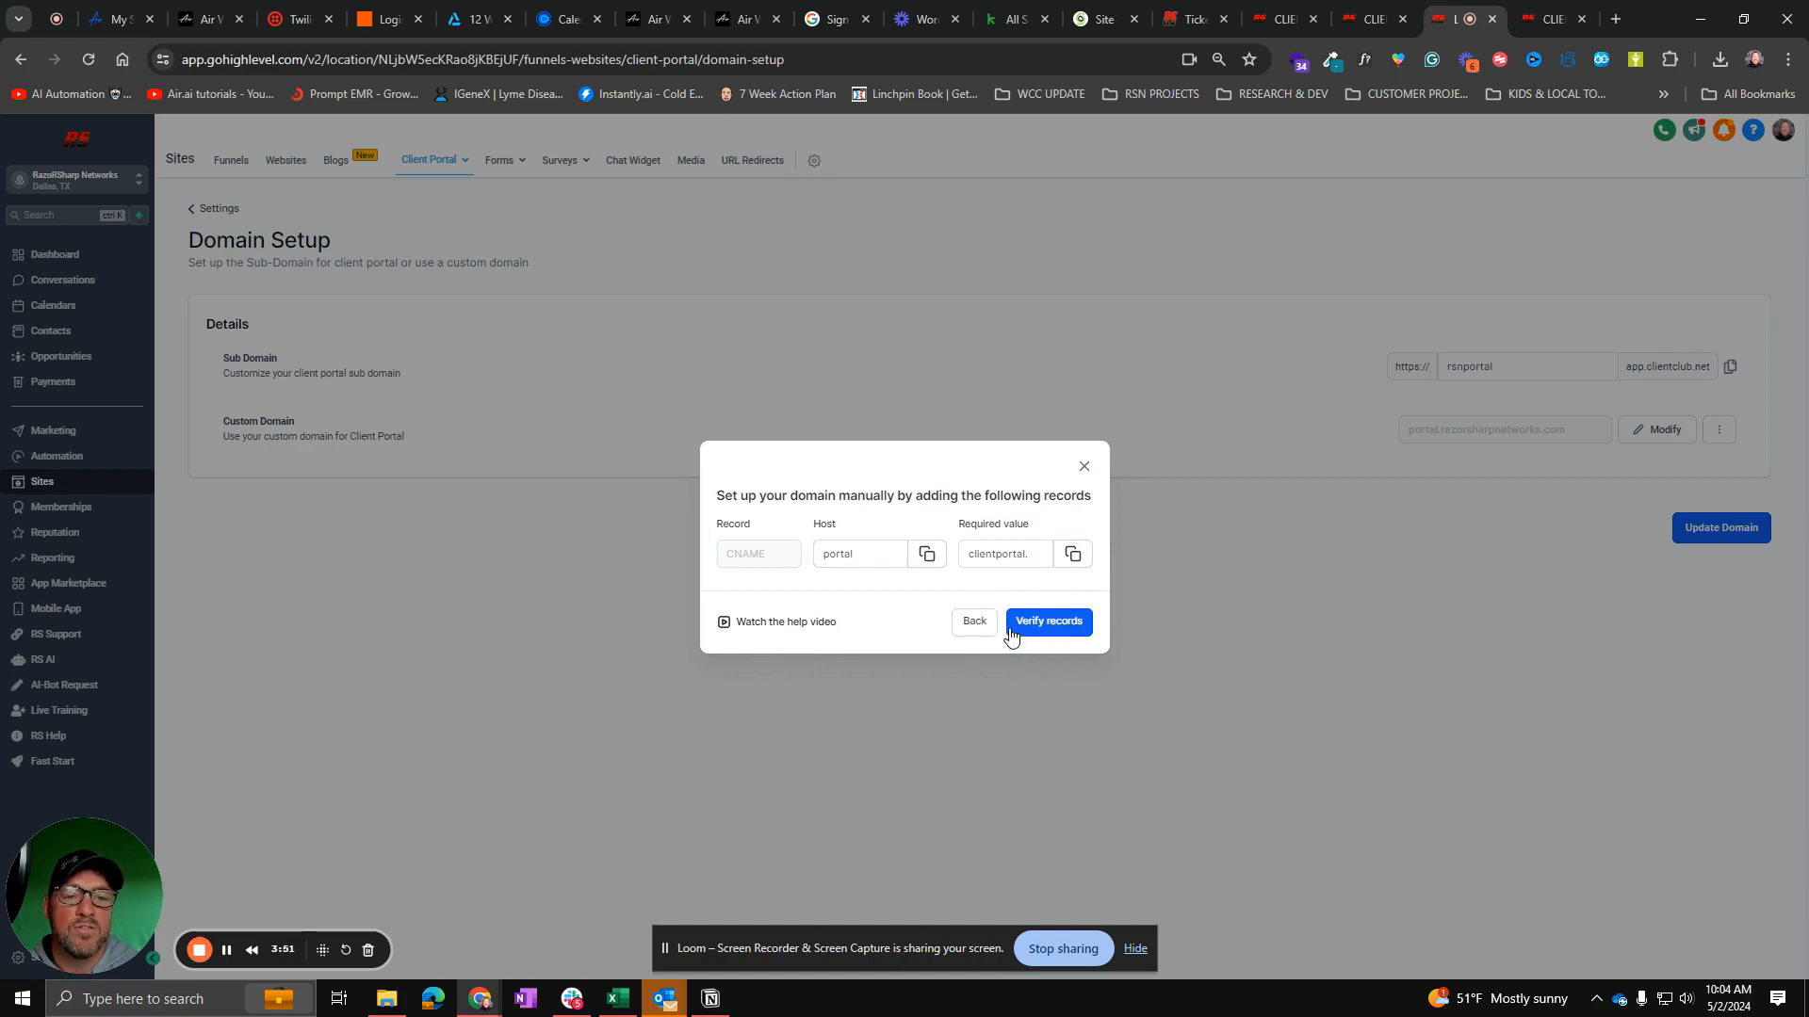
Step: Switch to SiteGround and open the DNS Zone Editor for razorsharpnetworks.com
{"action": "left_click", "coordinate": [1102, 19]}
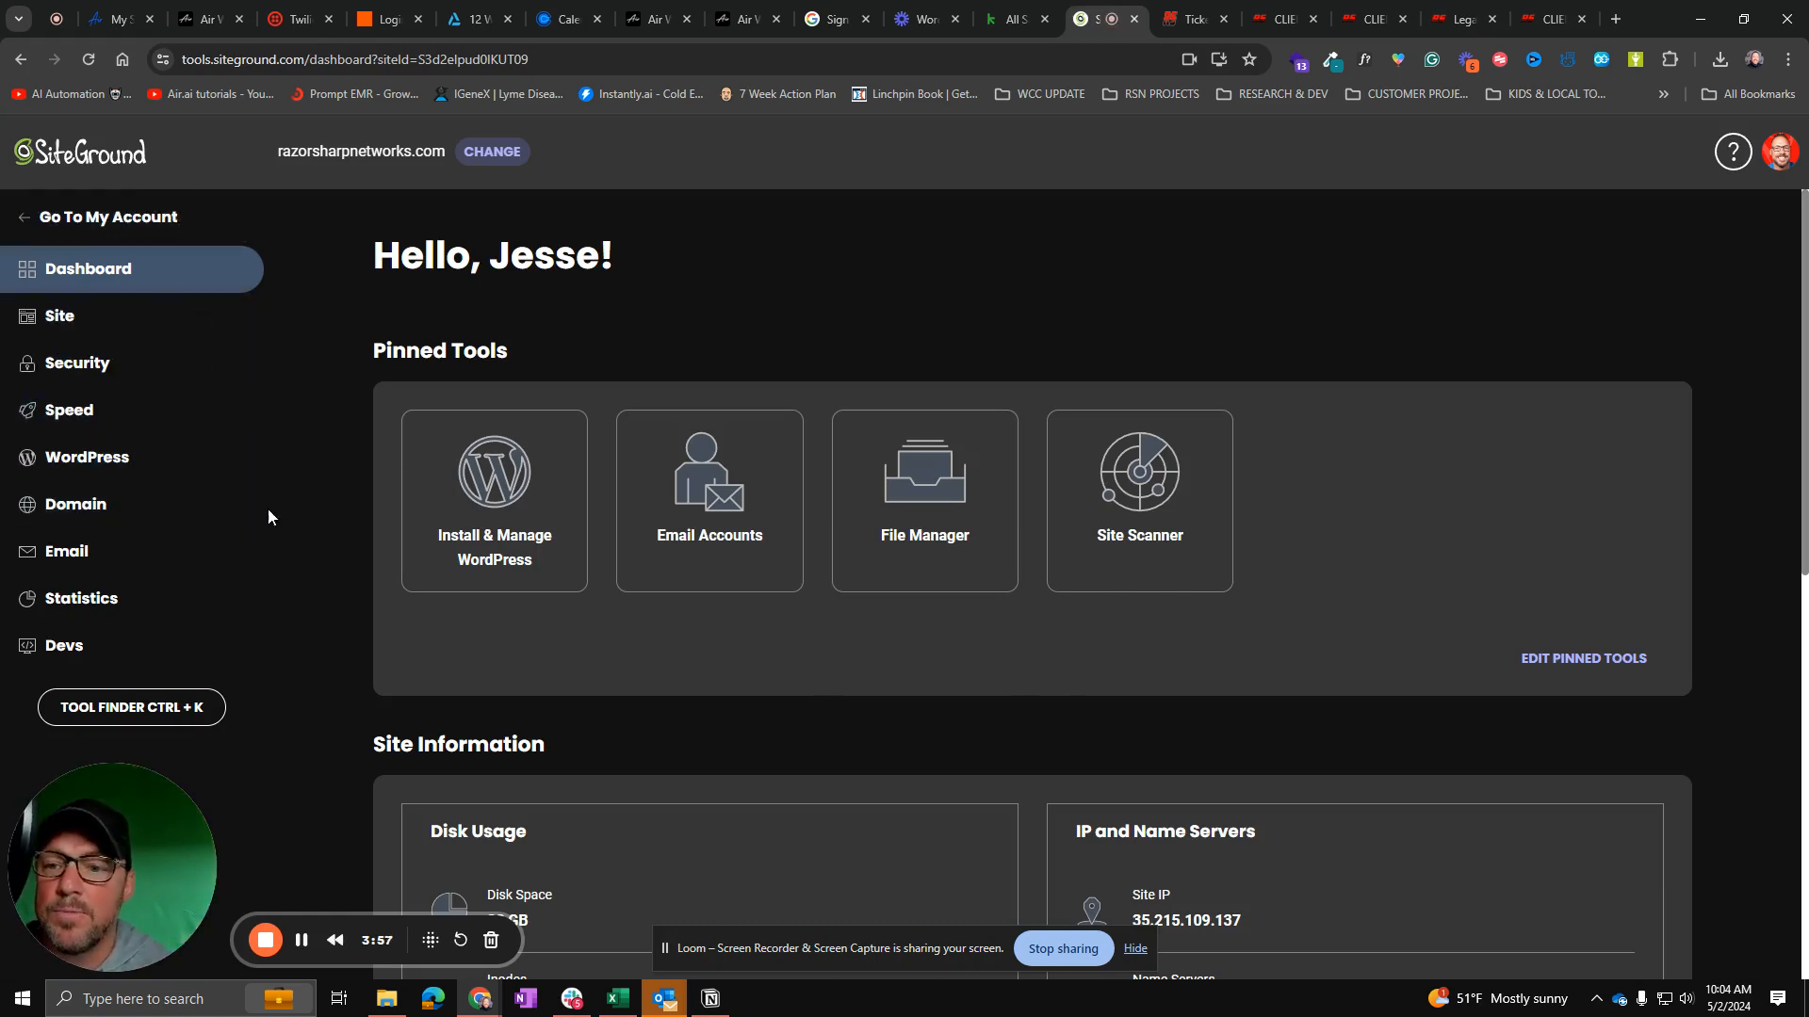
{"action": "left_click", "coordinate": [113, 513]}
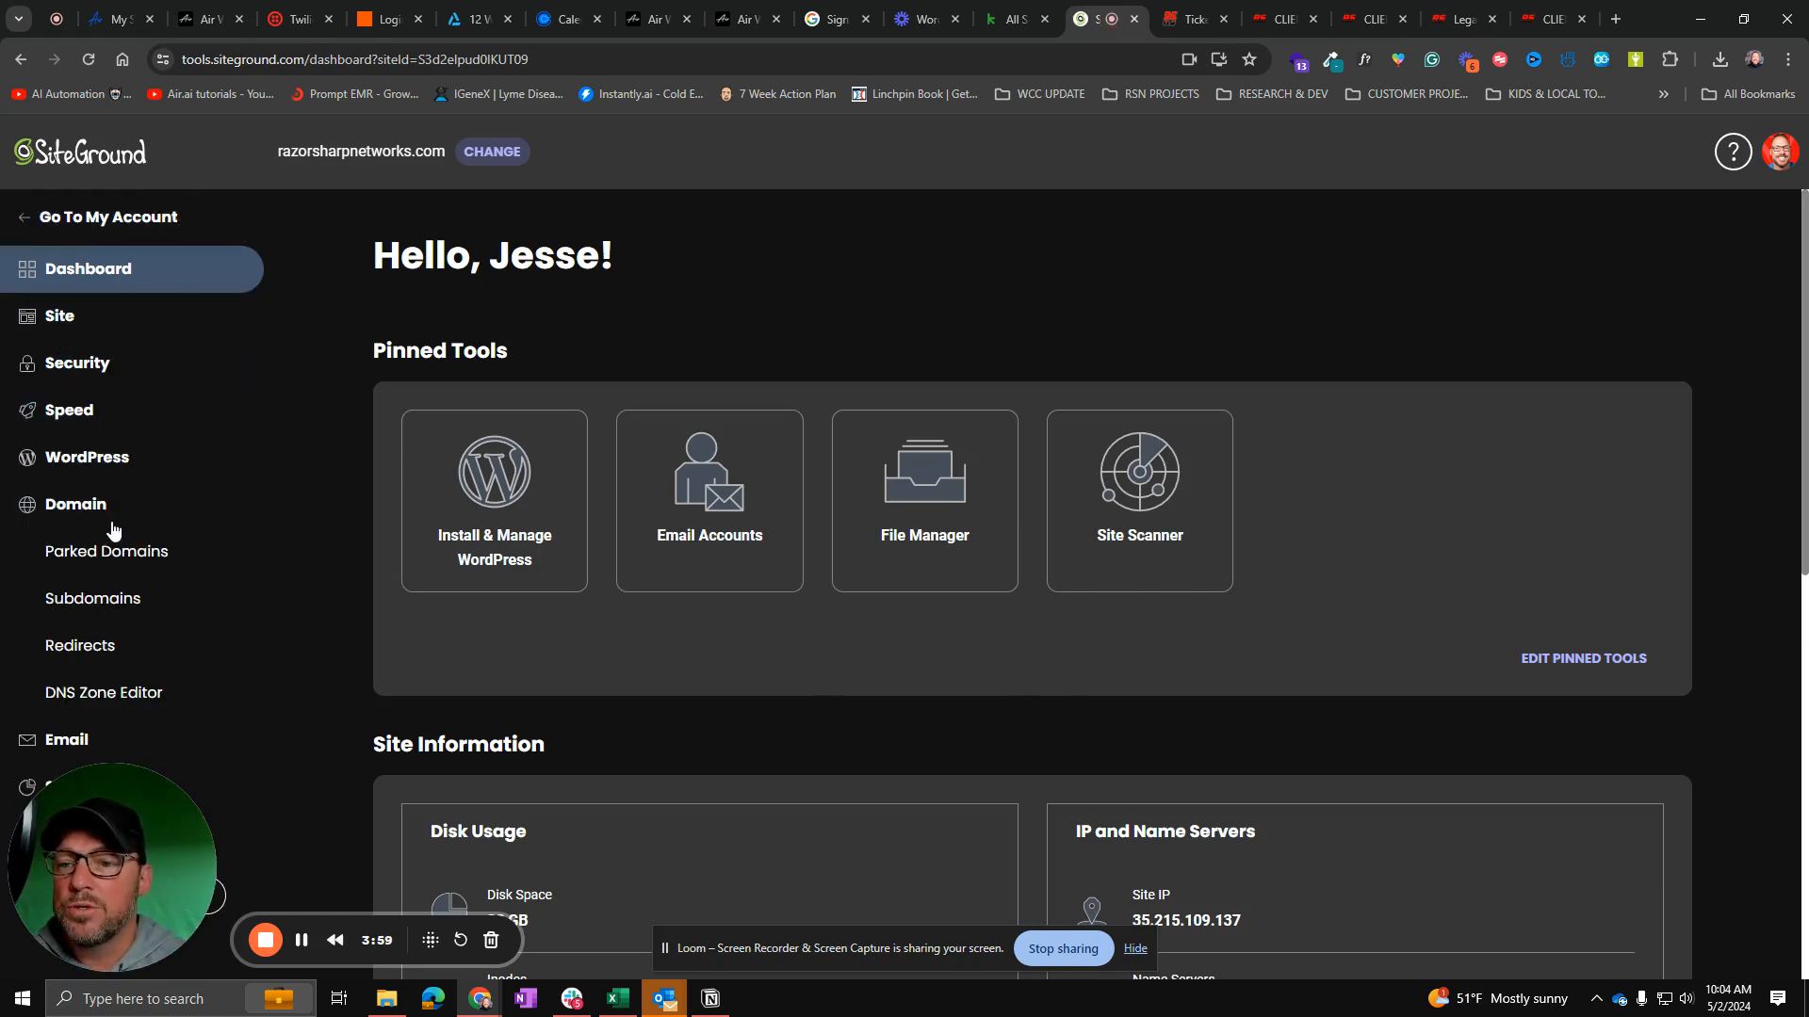
{"action": "left_click", "coordinate": [105, 697]}
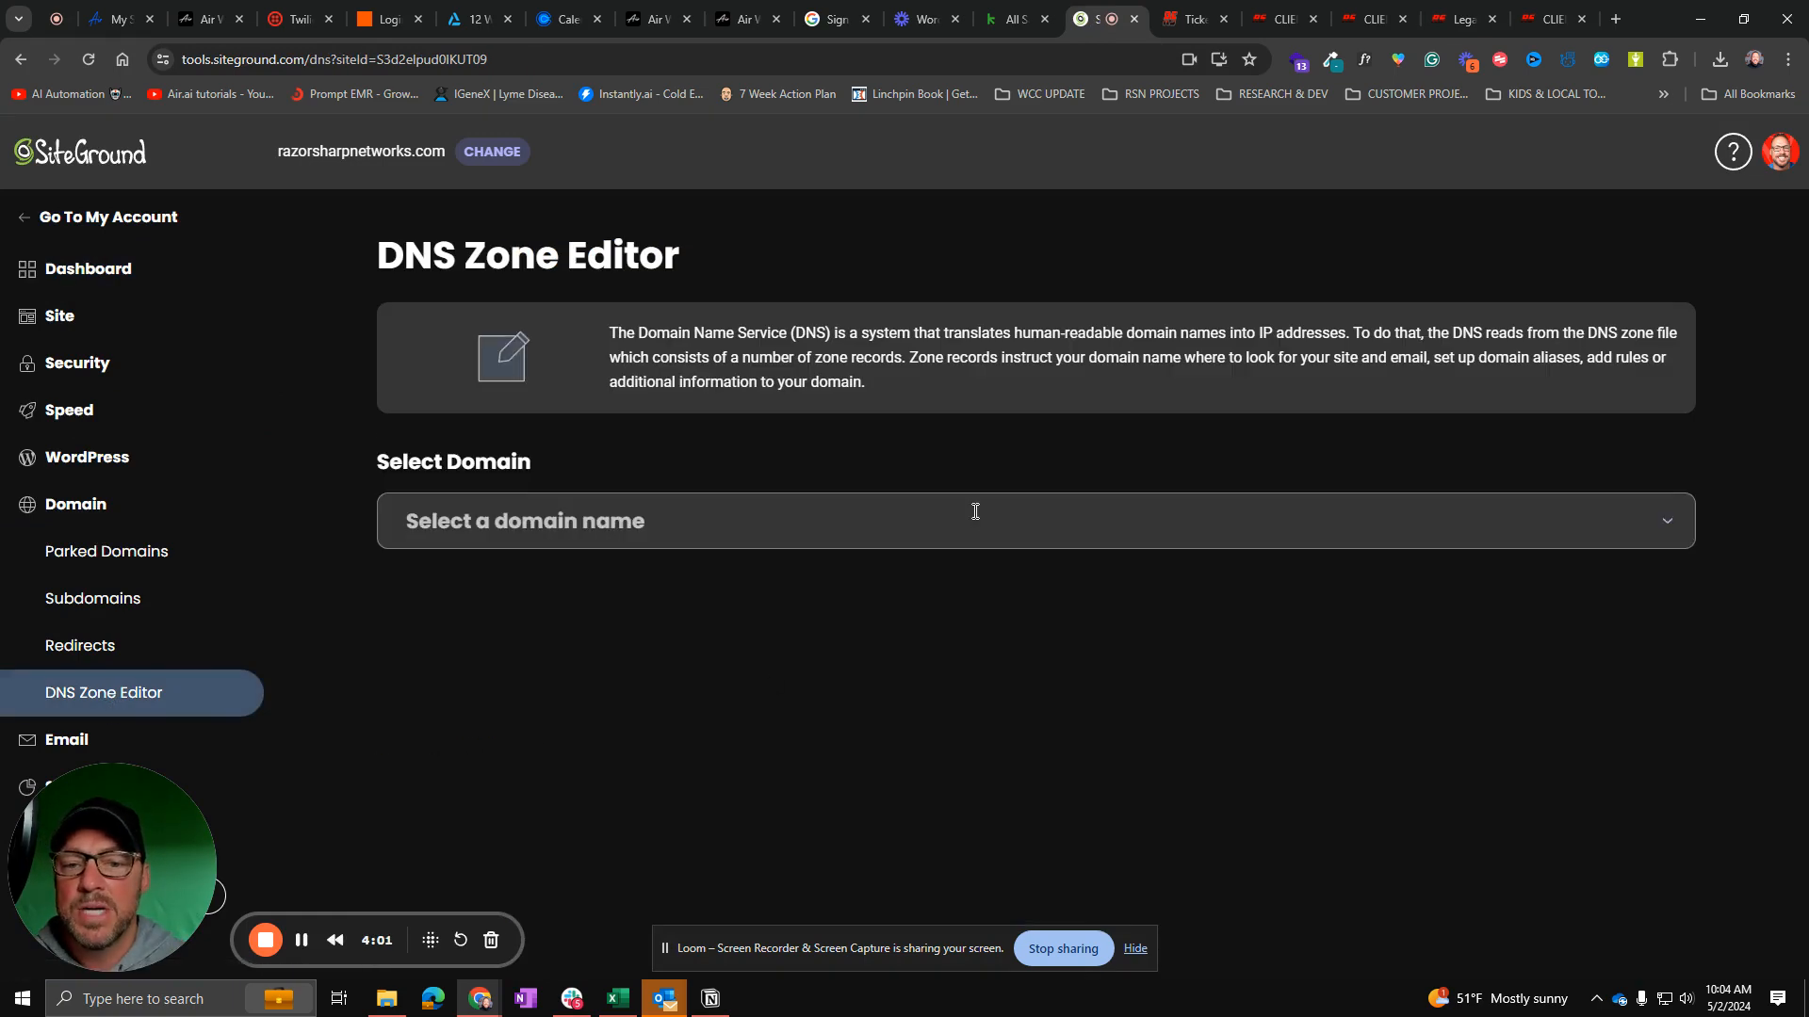
{"action": "left_click", "coordinate": [588, 513]}
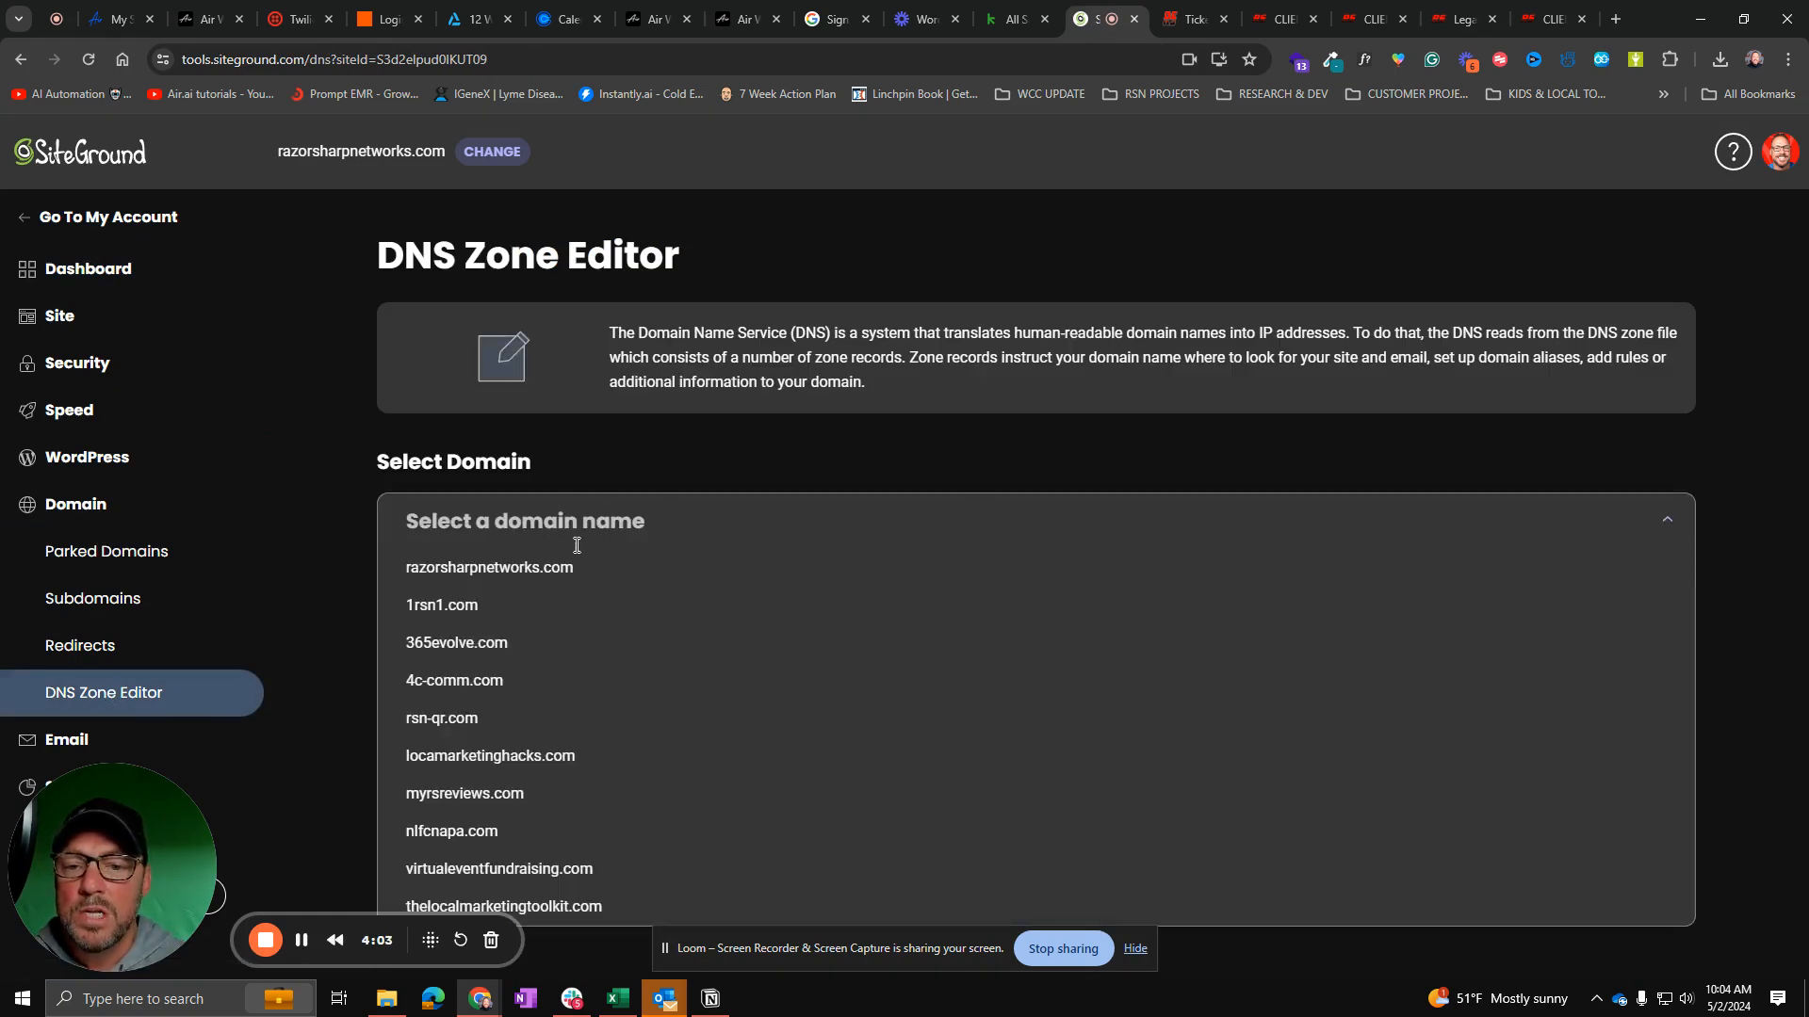
{"action": "left_click", "coordinate": [499, 570]}
Step: Look over the domain's existing DNS records and show the new CNAME record form with its Name and Resolves to fields
{"action": "scroll", "coordinate": [806, 603], "scroll_direction": "down", "scroll_amount": 5}
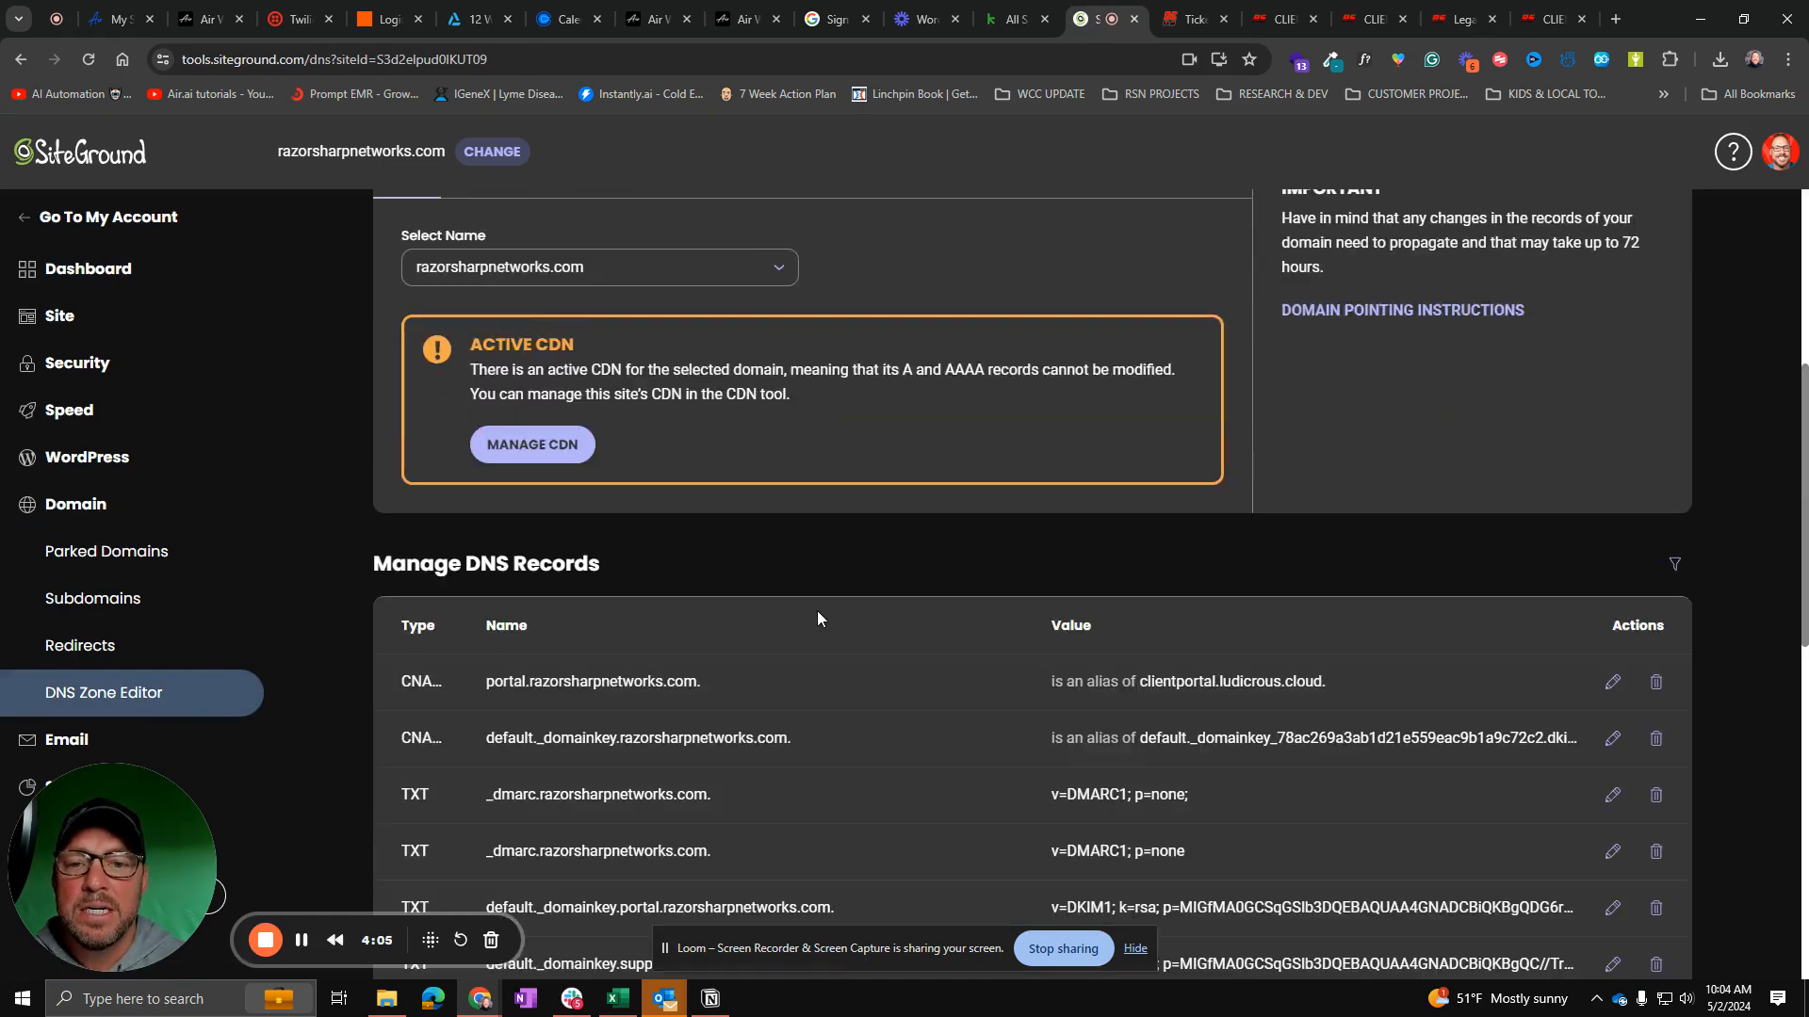
{"action": "scroll", "coordinate": [817, 619], "scroll_direction": "up", "scroll_amount": 4}
{"action": "left_click", "coordinate": [597, 546]}
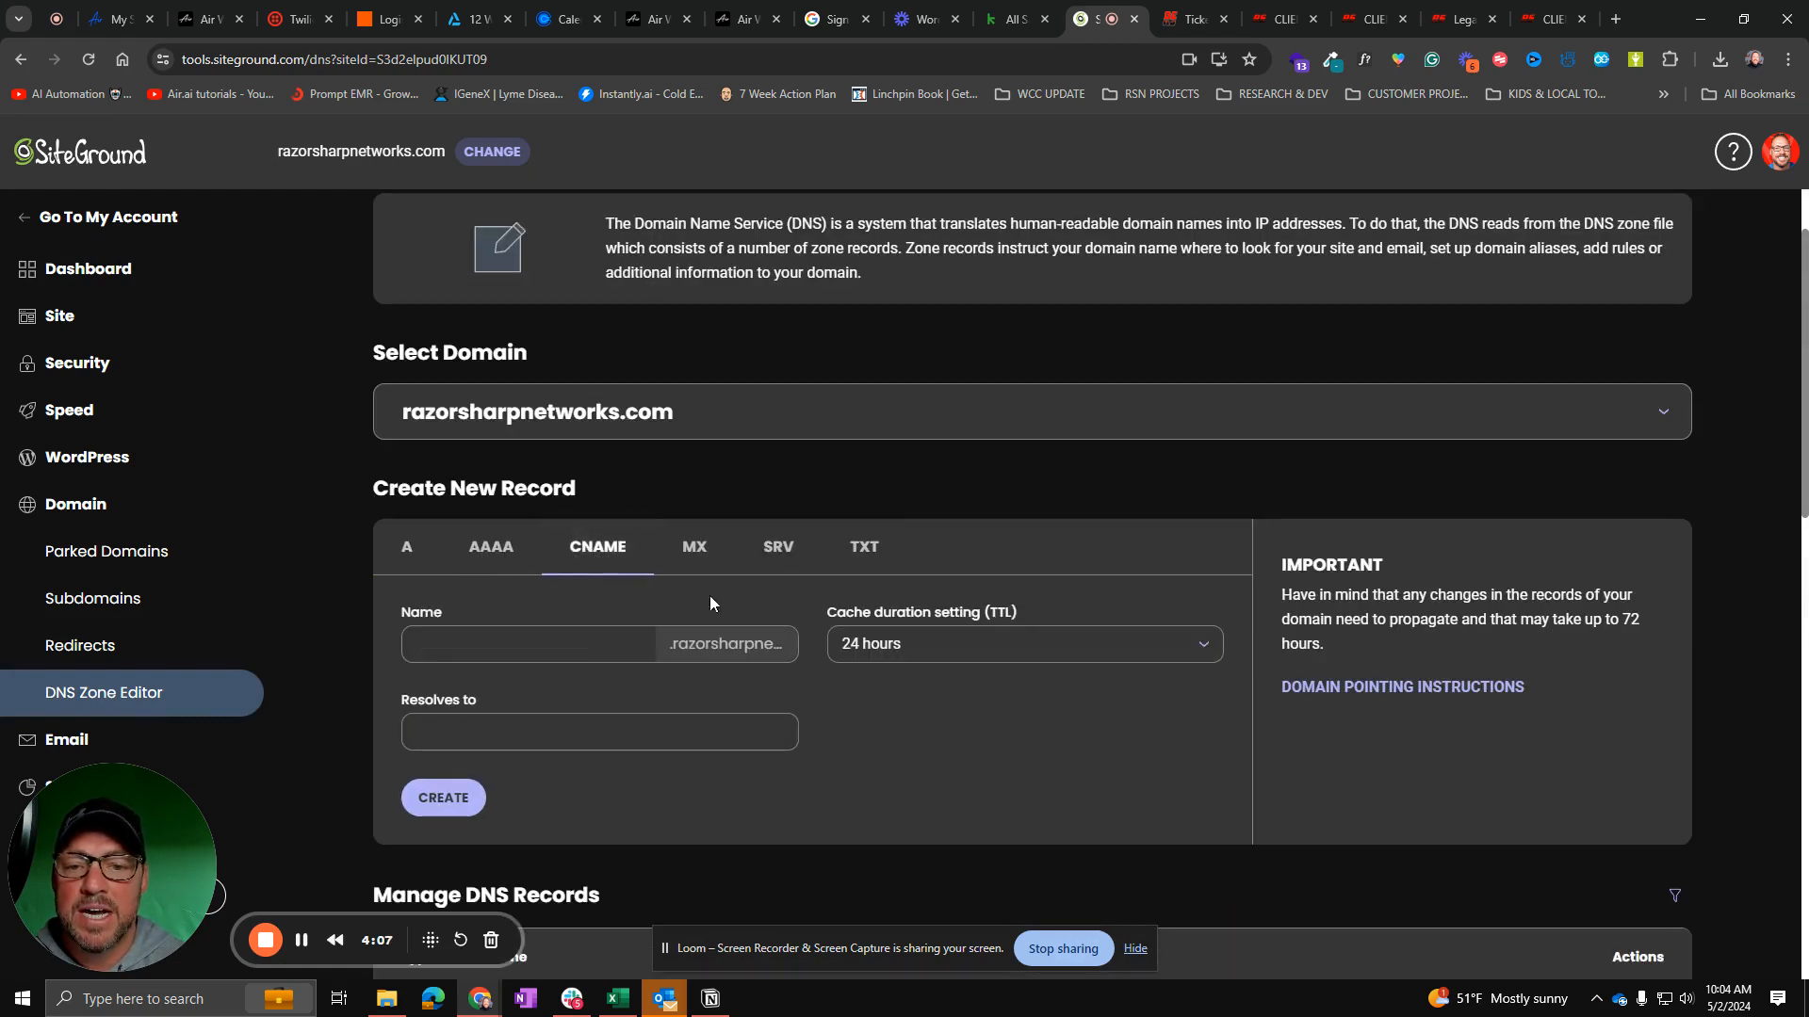
{"action": "scroll", "coordinate": [584, 565], "scroll_direction": "down", "scroll_amount": 1}
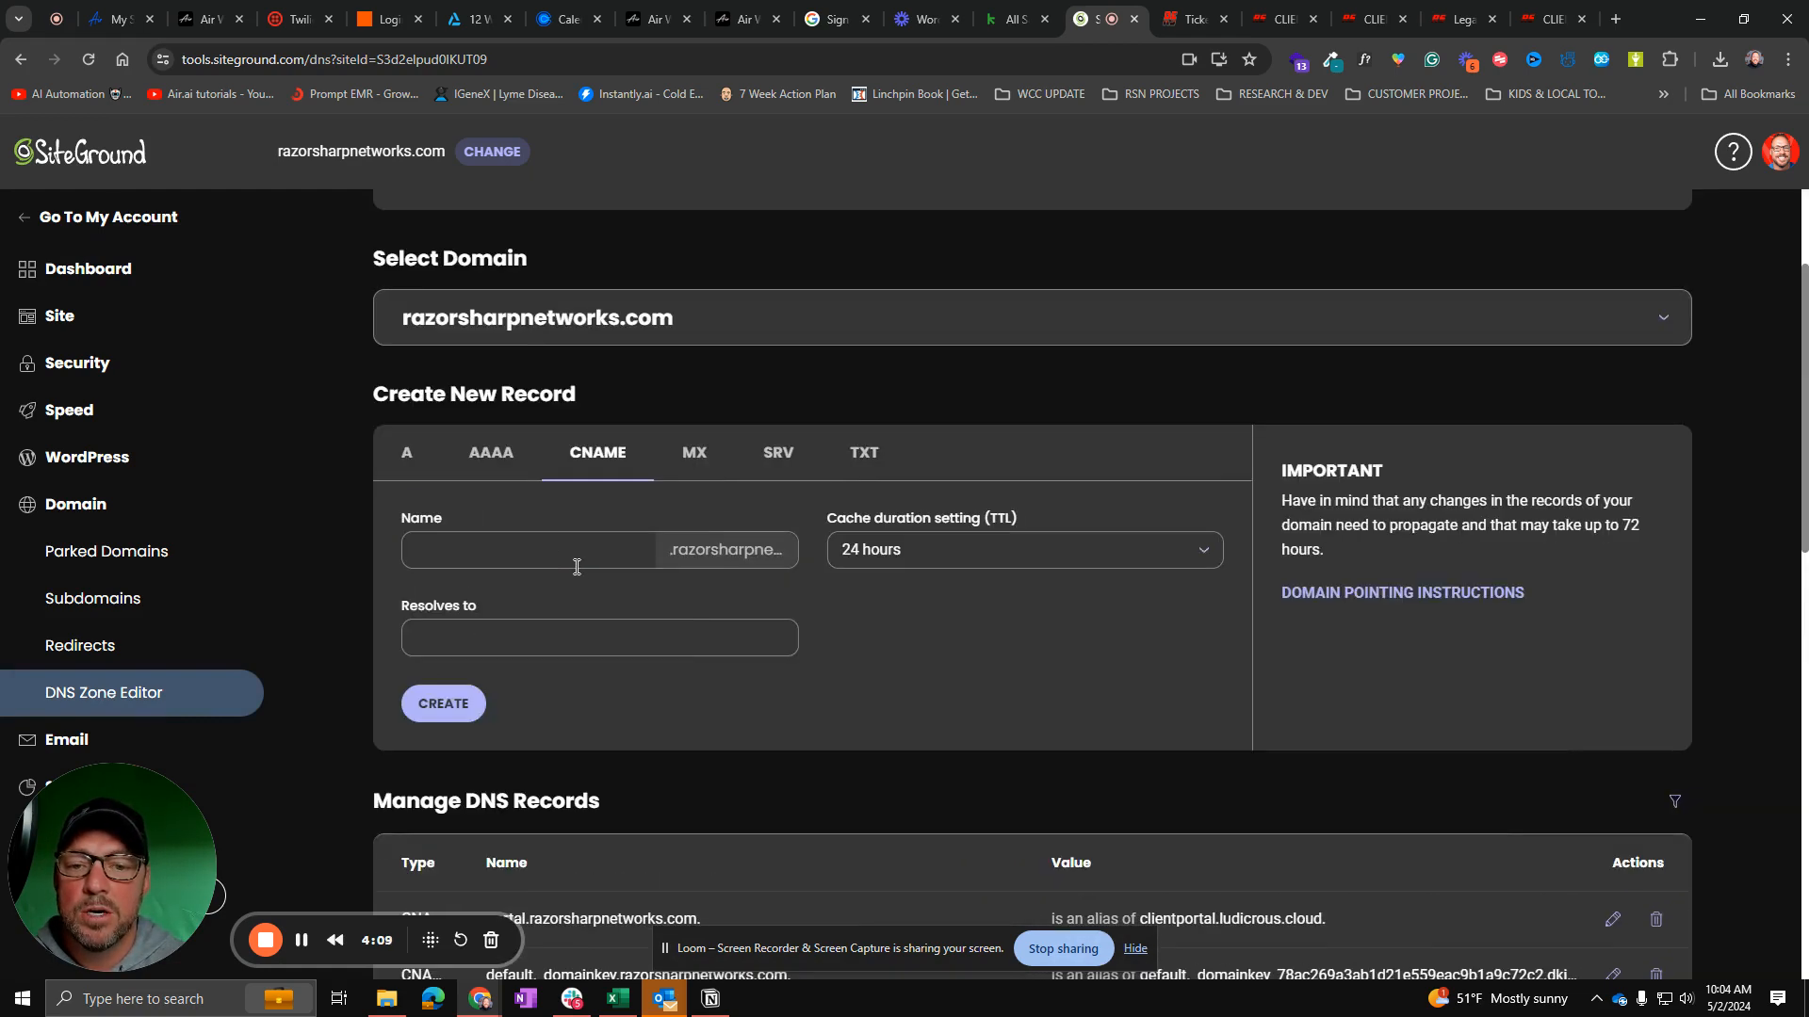
{"action": "left_click", "coordinate": [577, 567]}
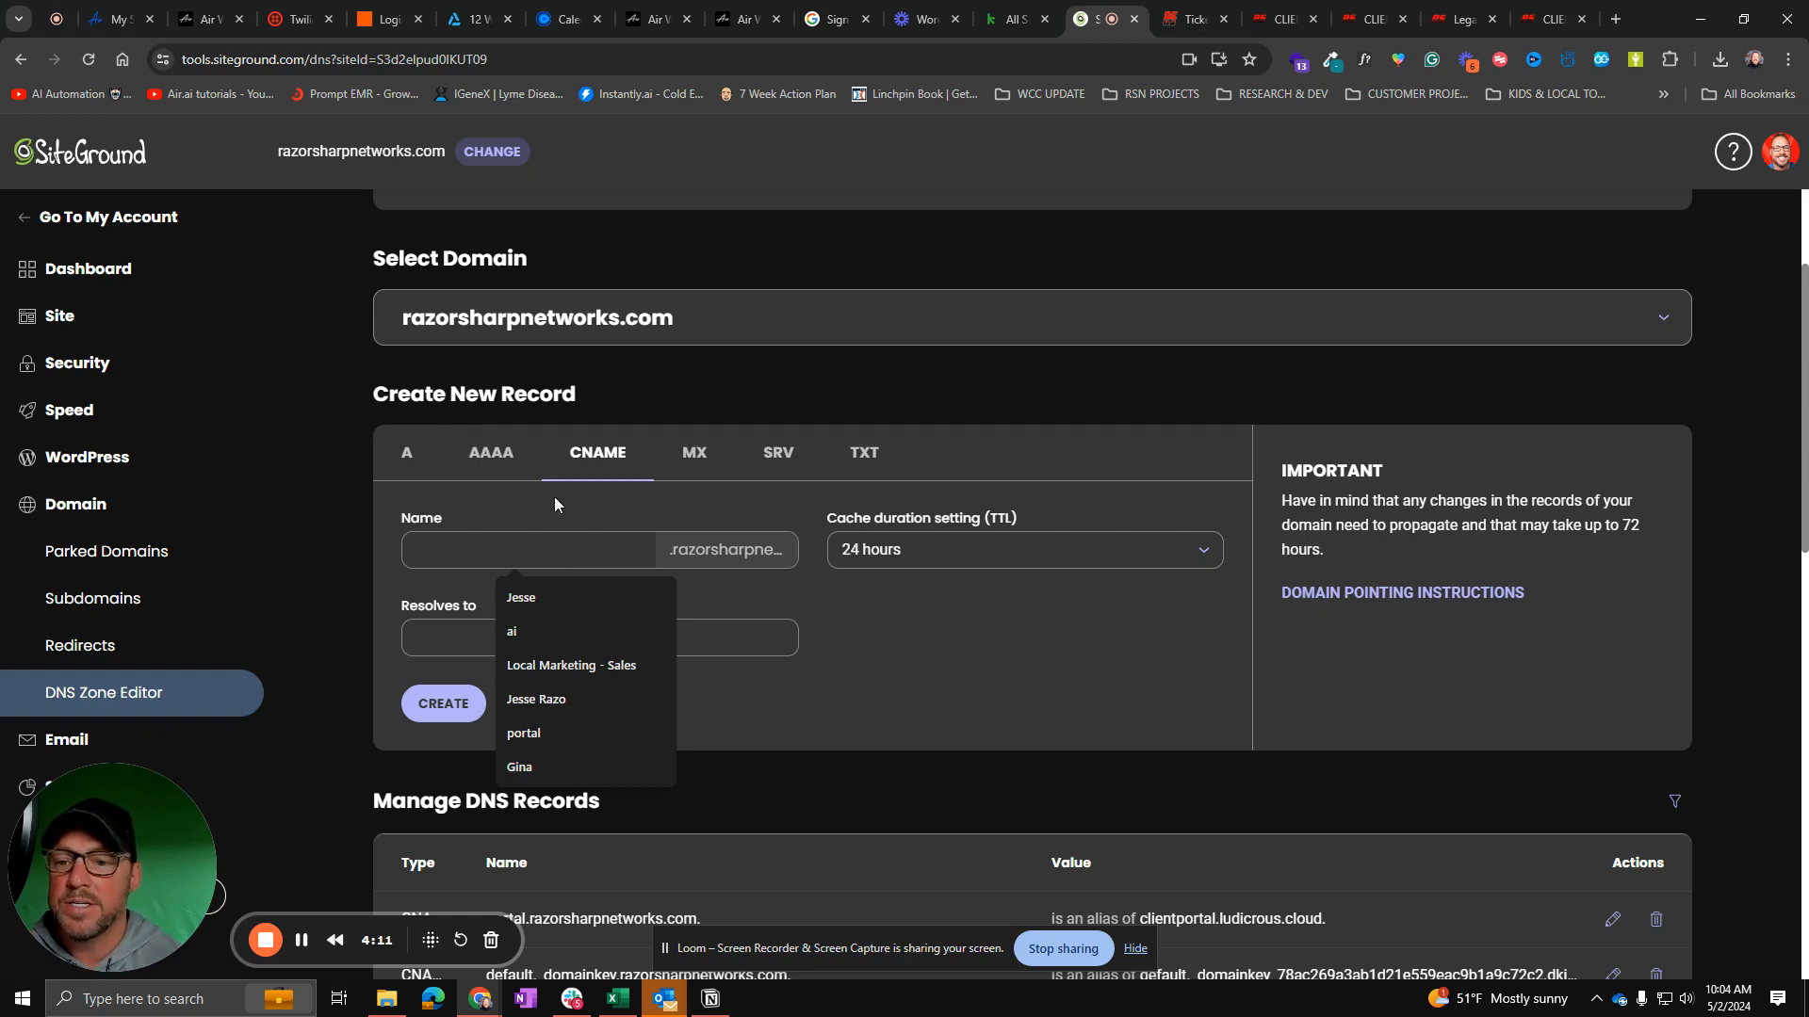
Step: Review the Manage Subdomains list through to the portal subdomain, and return to the DNS Zone Editor
{"action": "left_click", "coordinate": [64, 600]}
{"action": "scroll", "coordinate": [595, 584], "scroll_direction": "down", "scroll_amount": 5}
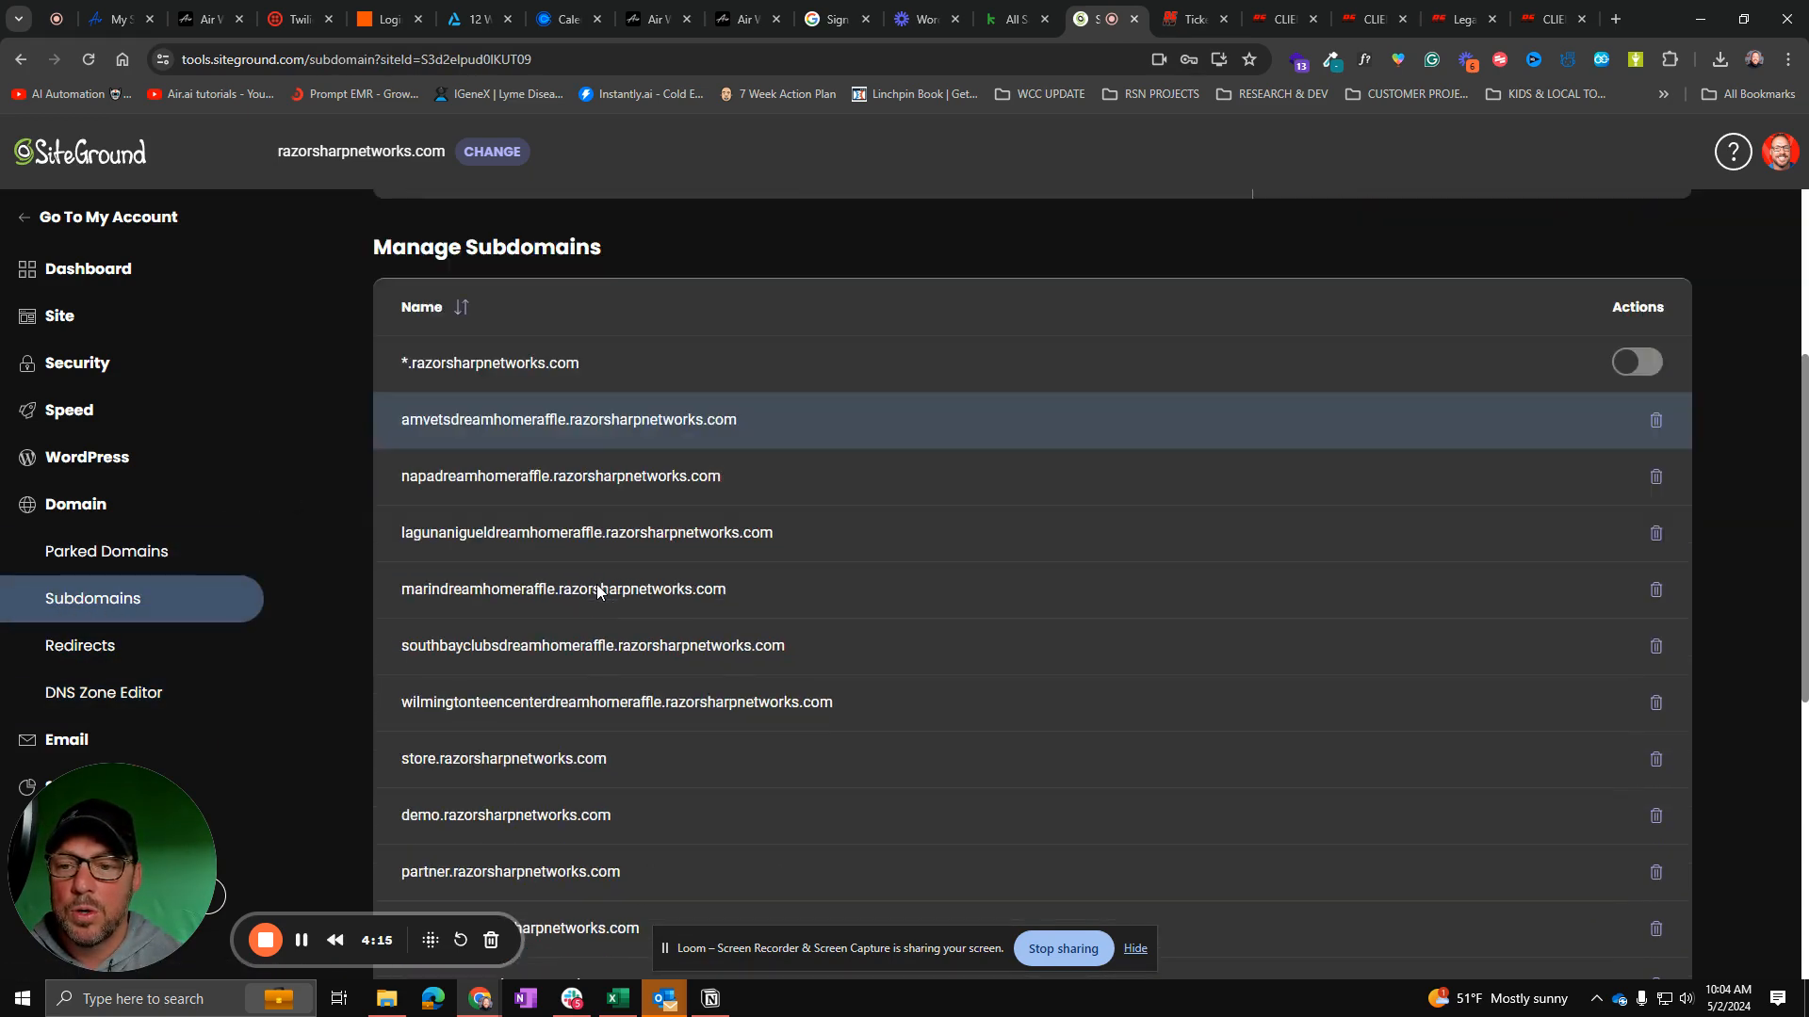
{"action": "scroll", "coordinate": [494, 654], "scroll_direction": "down", "scroll_amount": 5}
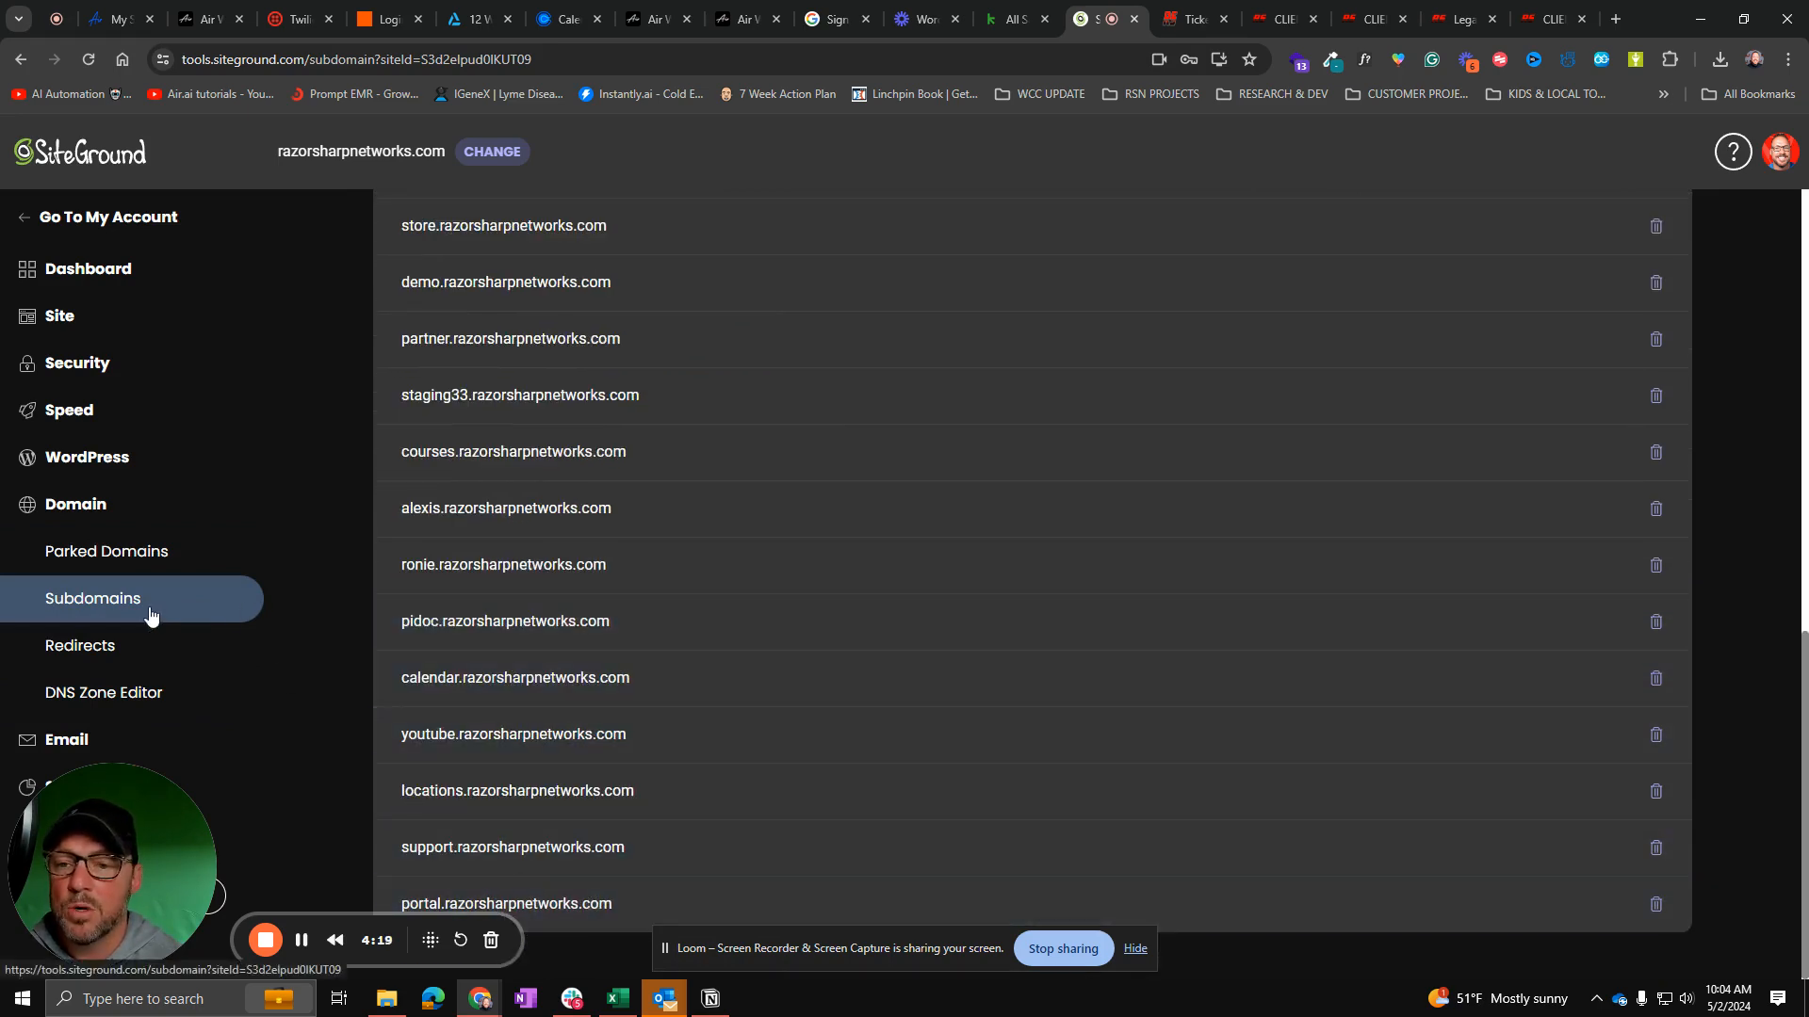
{"action": "left_click", "coordinate": [151, 697]}
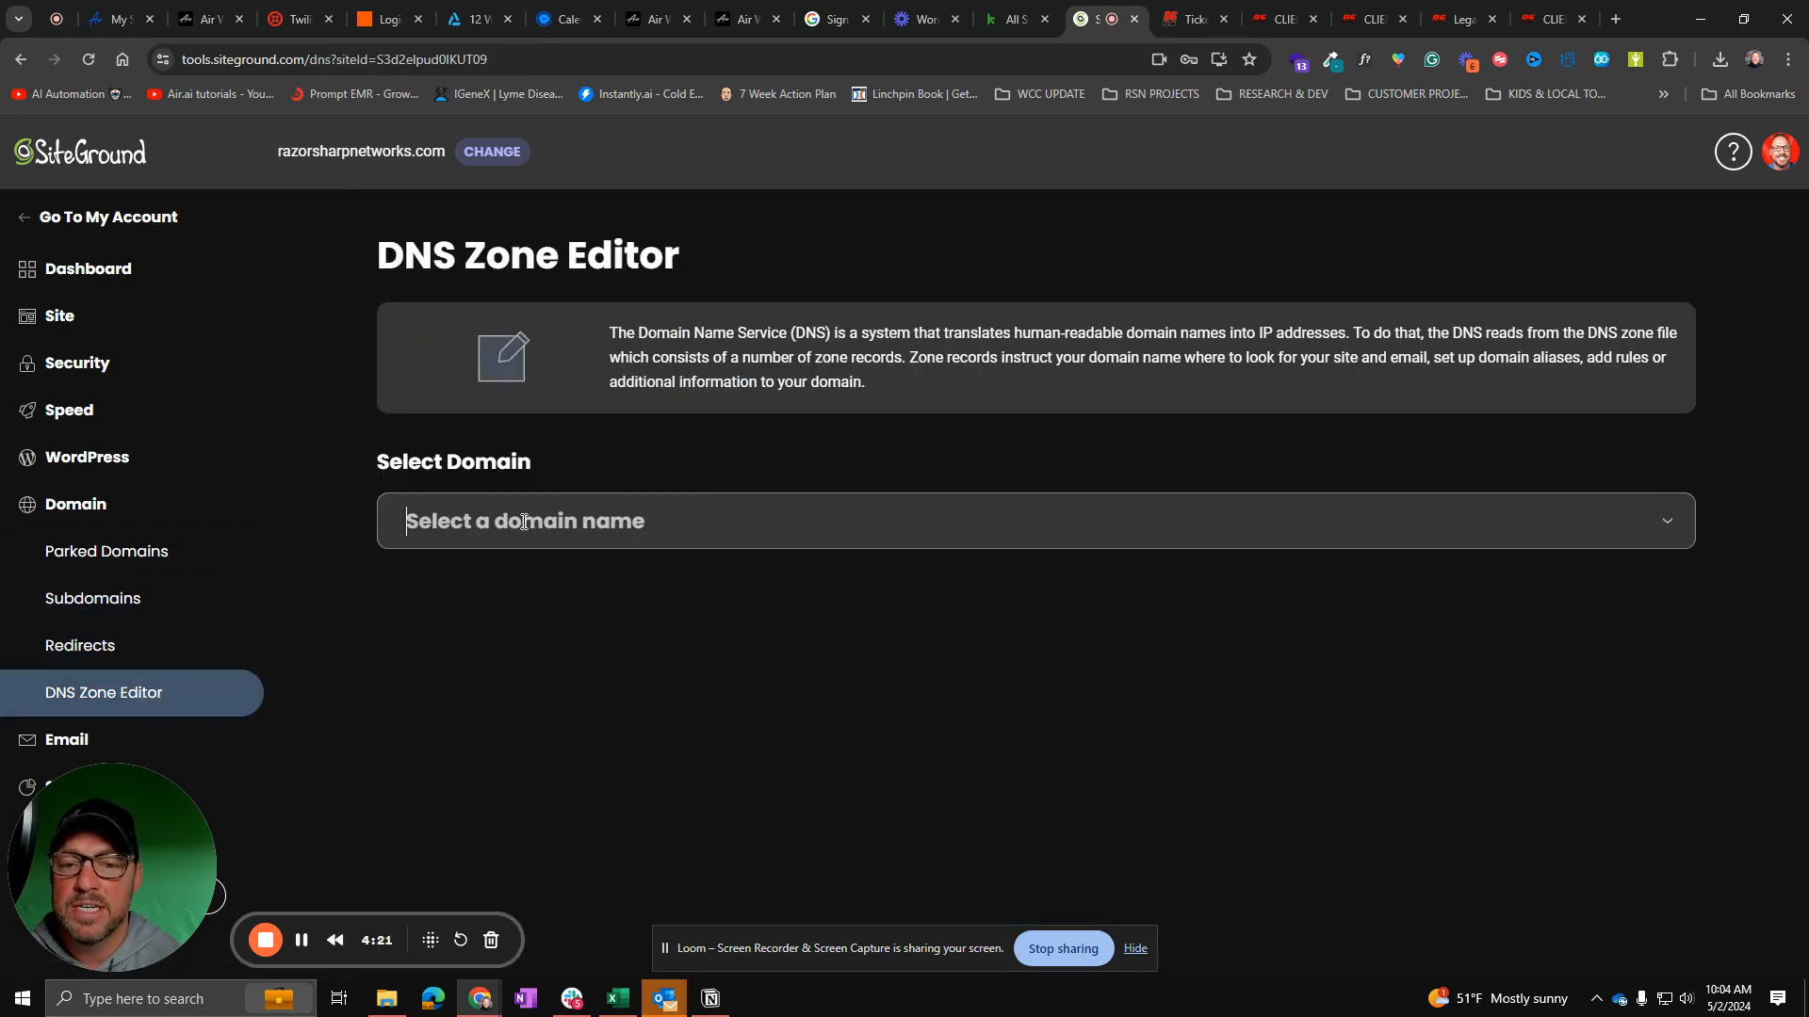
Step: Select razorsharpnetworks.com in the DNS Zone Editor and review its existing DNS records, including the CNAME record for the portal subdomain
{"action": "left_click", "coordinate": [524, 522]}
{"action": "left_click", "coordinate": [586, 569]}
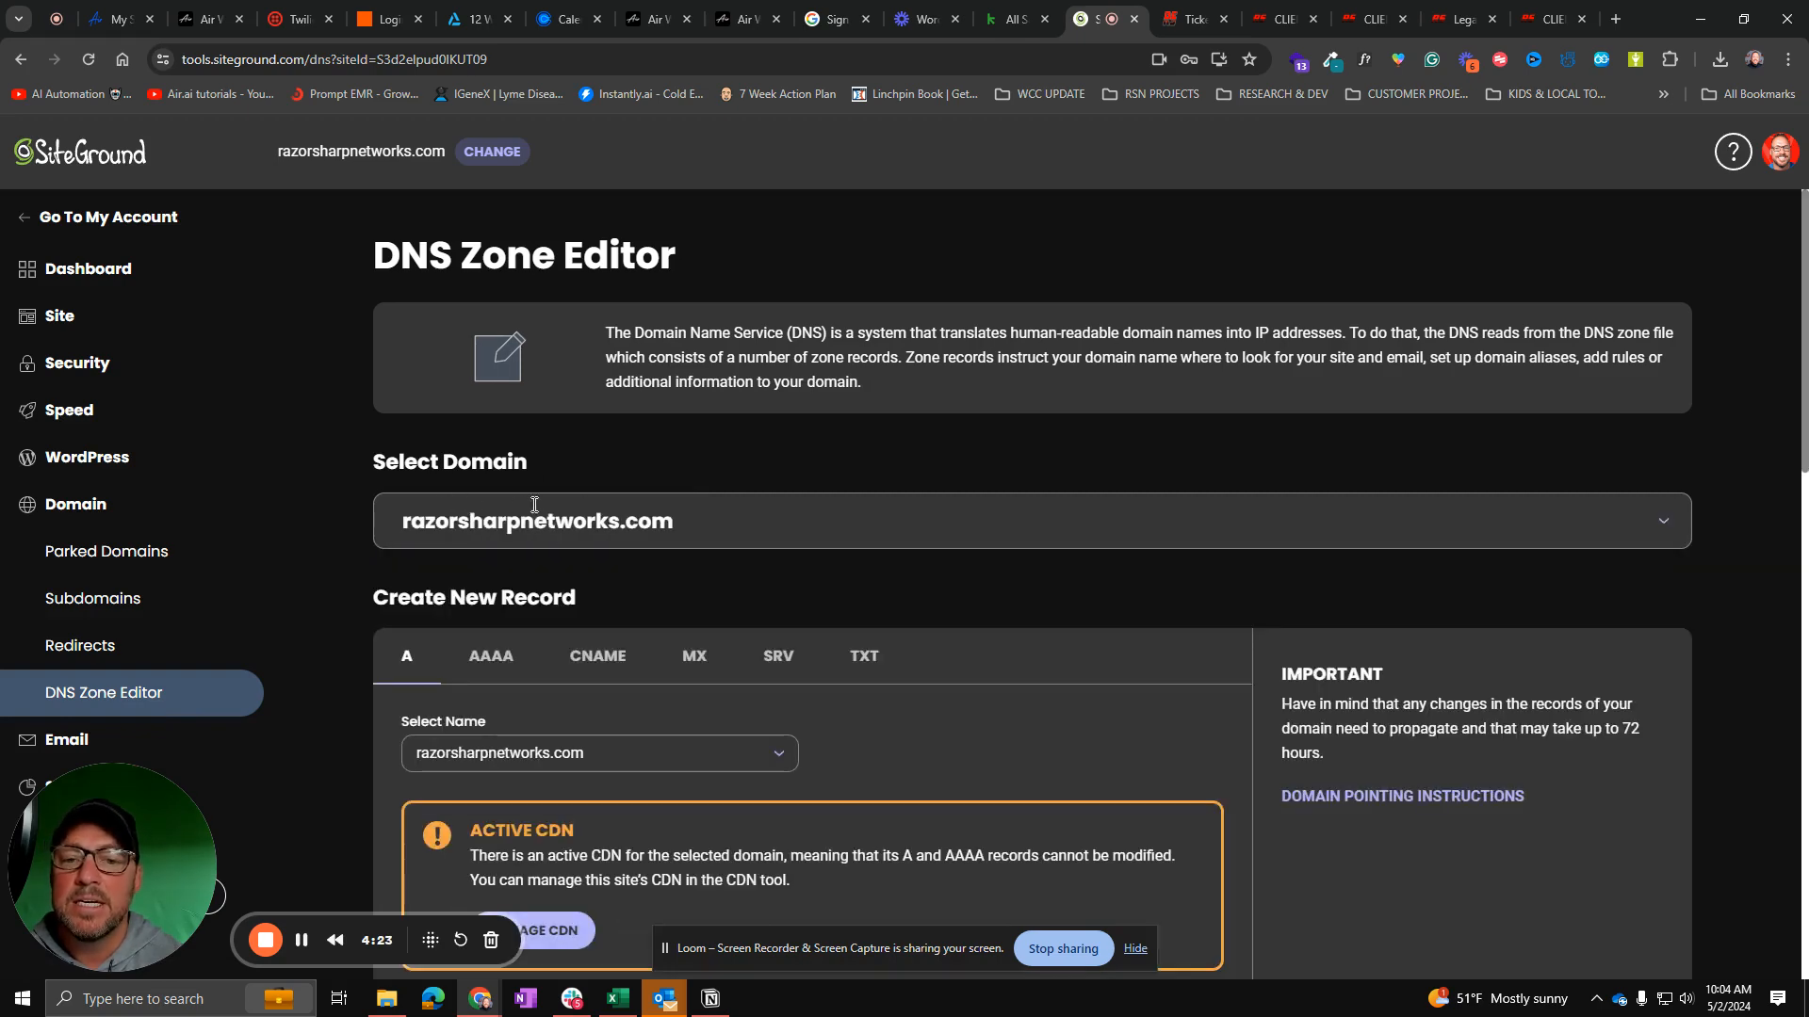
{"action": "scroll", "coordinate": [591, 497], "scroll_direction": "down", "scroll_amount": 6}
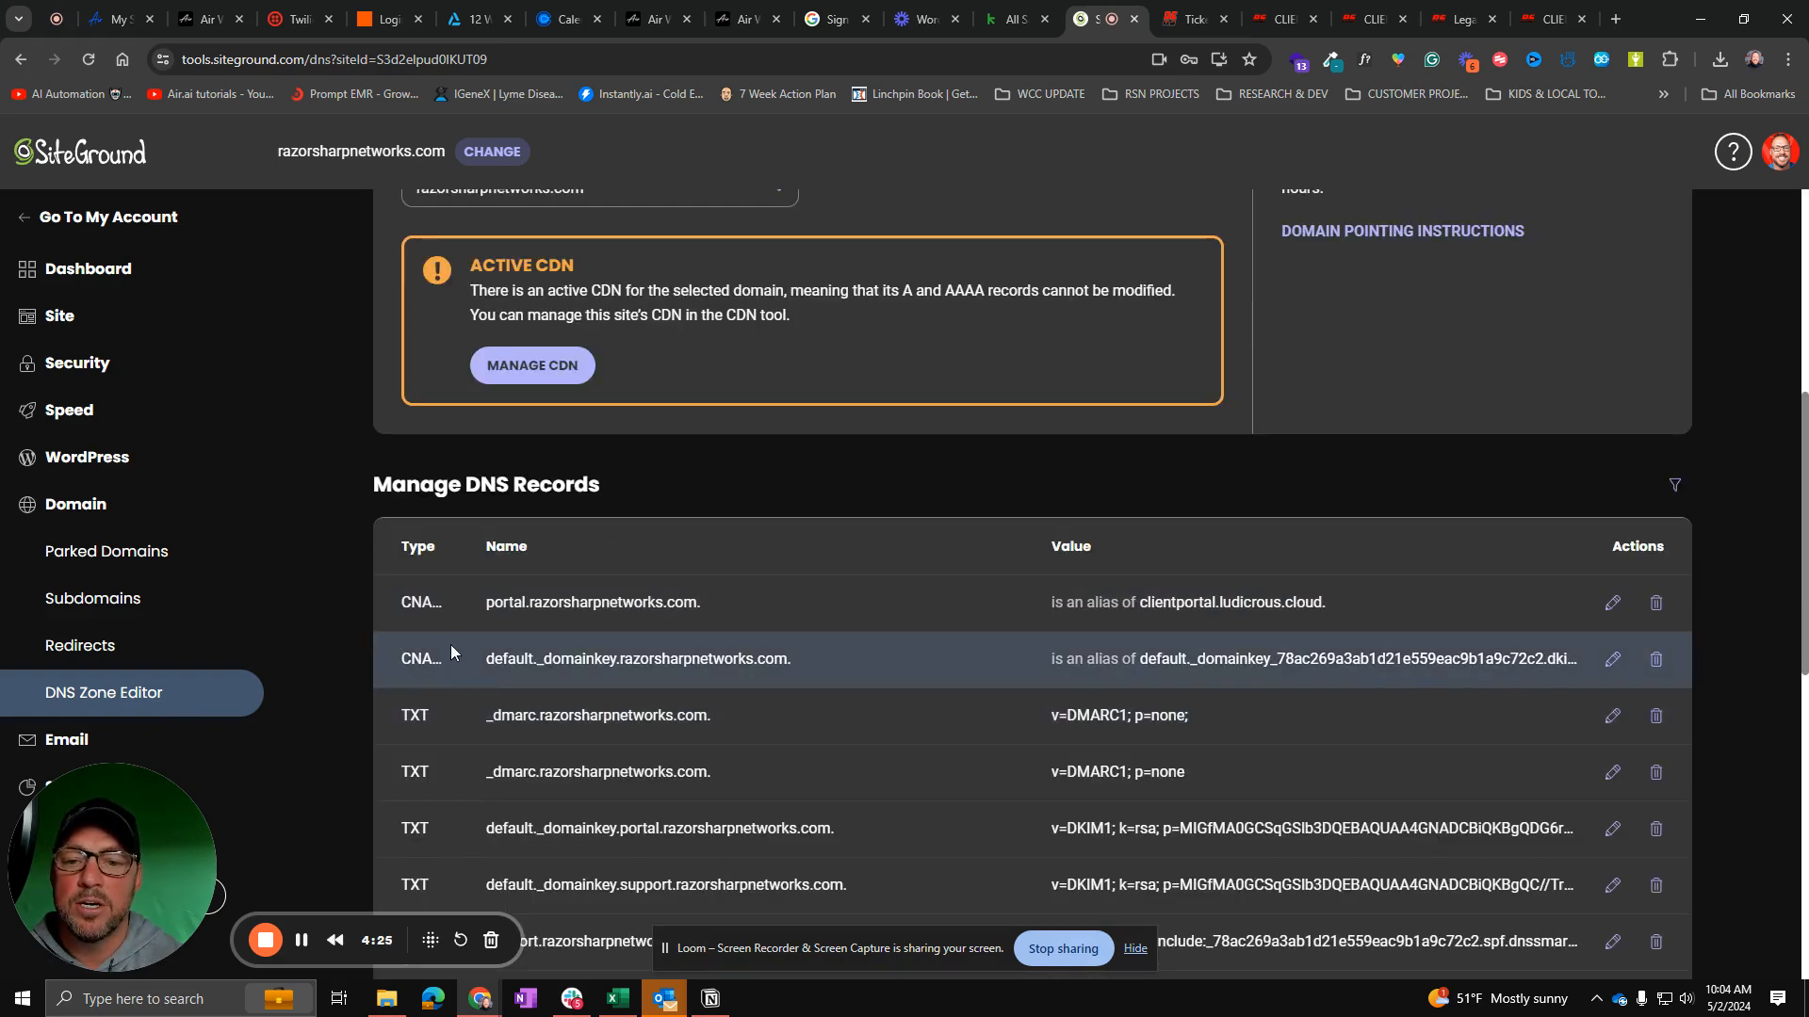
{"action": "left_click_drag", "start_coordinate": [597, 609], "coordinate": [489, 602]}
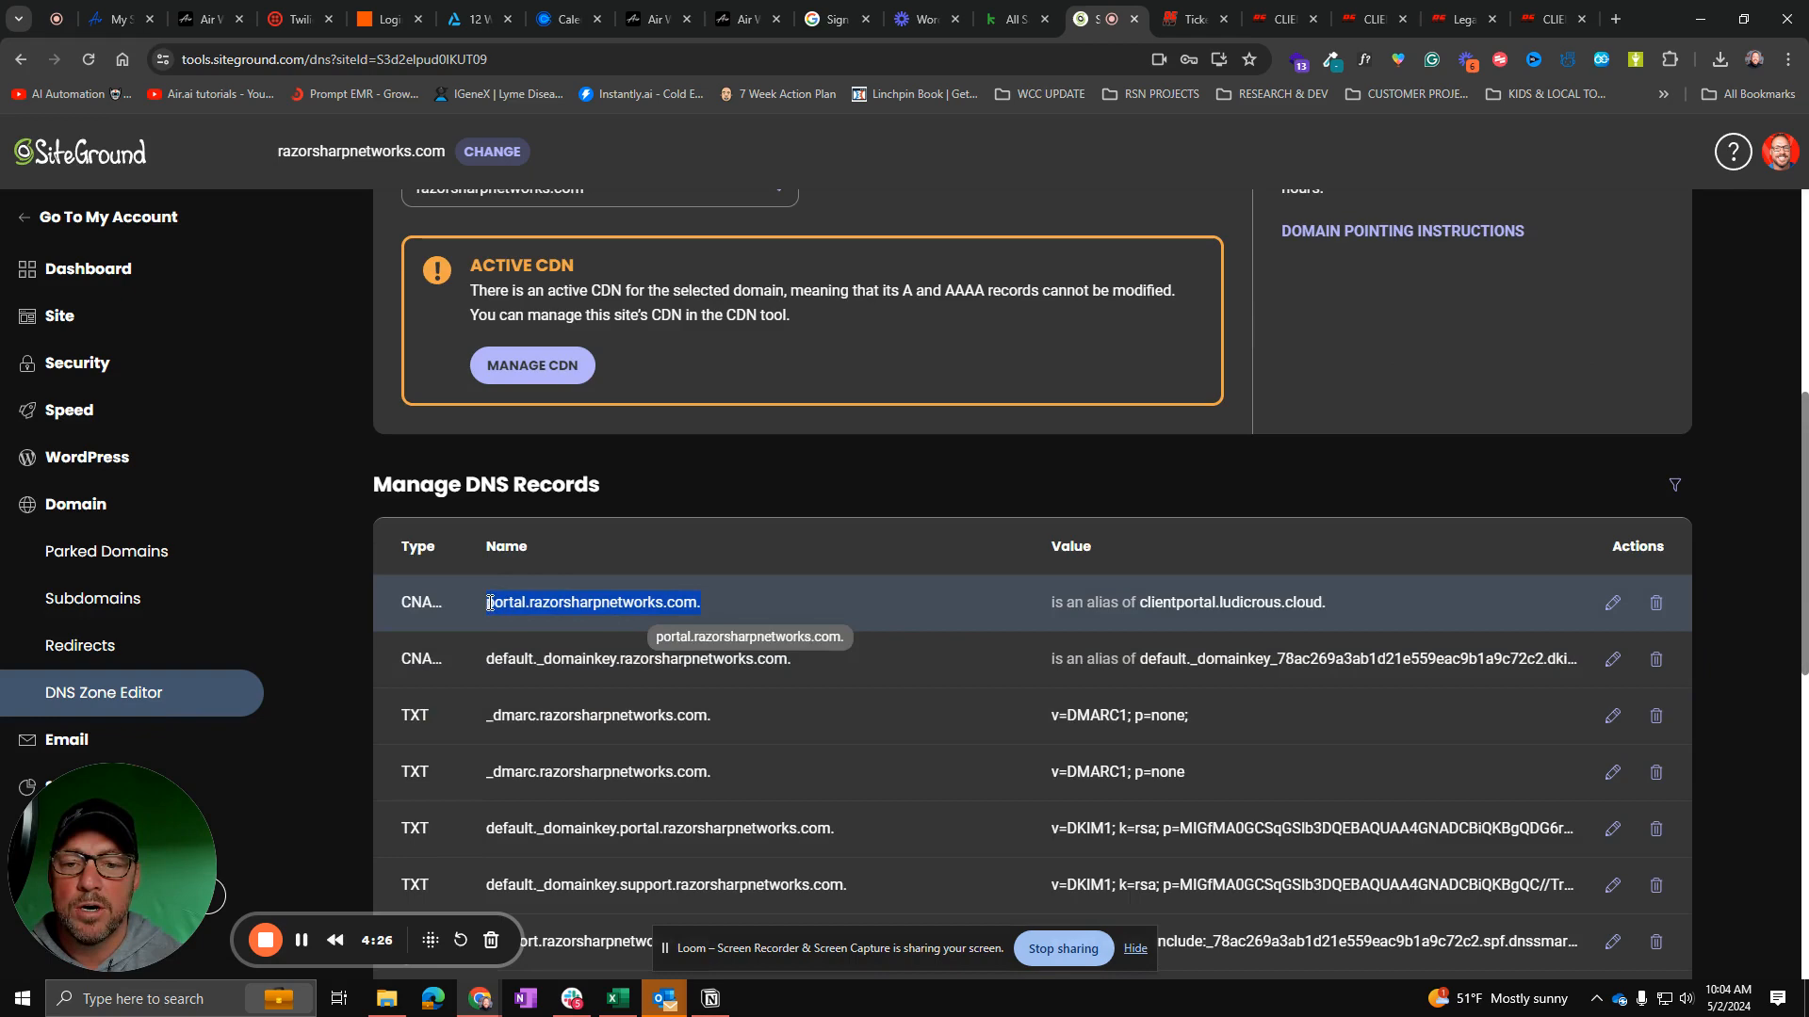
{"action": "left_click", "coordinate": [829, 592]}
{"action": "scroll", "coordinate": [854, 608], "scroll_direction": "down", "scroll_amount": 4}
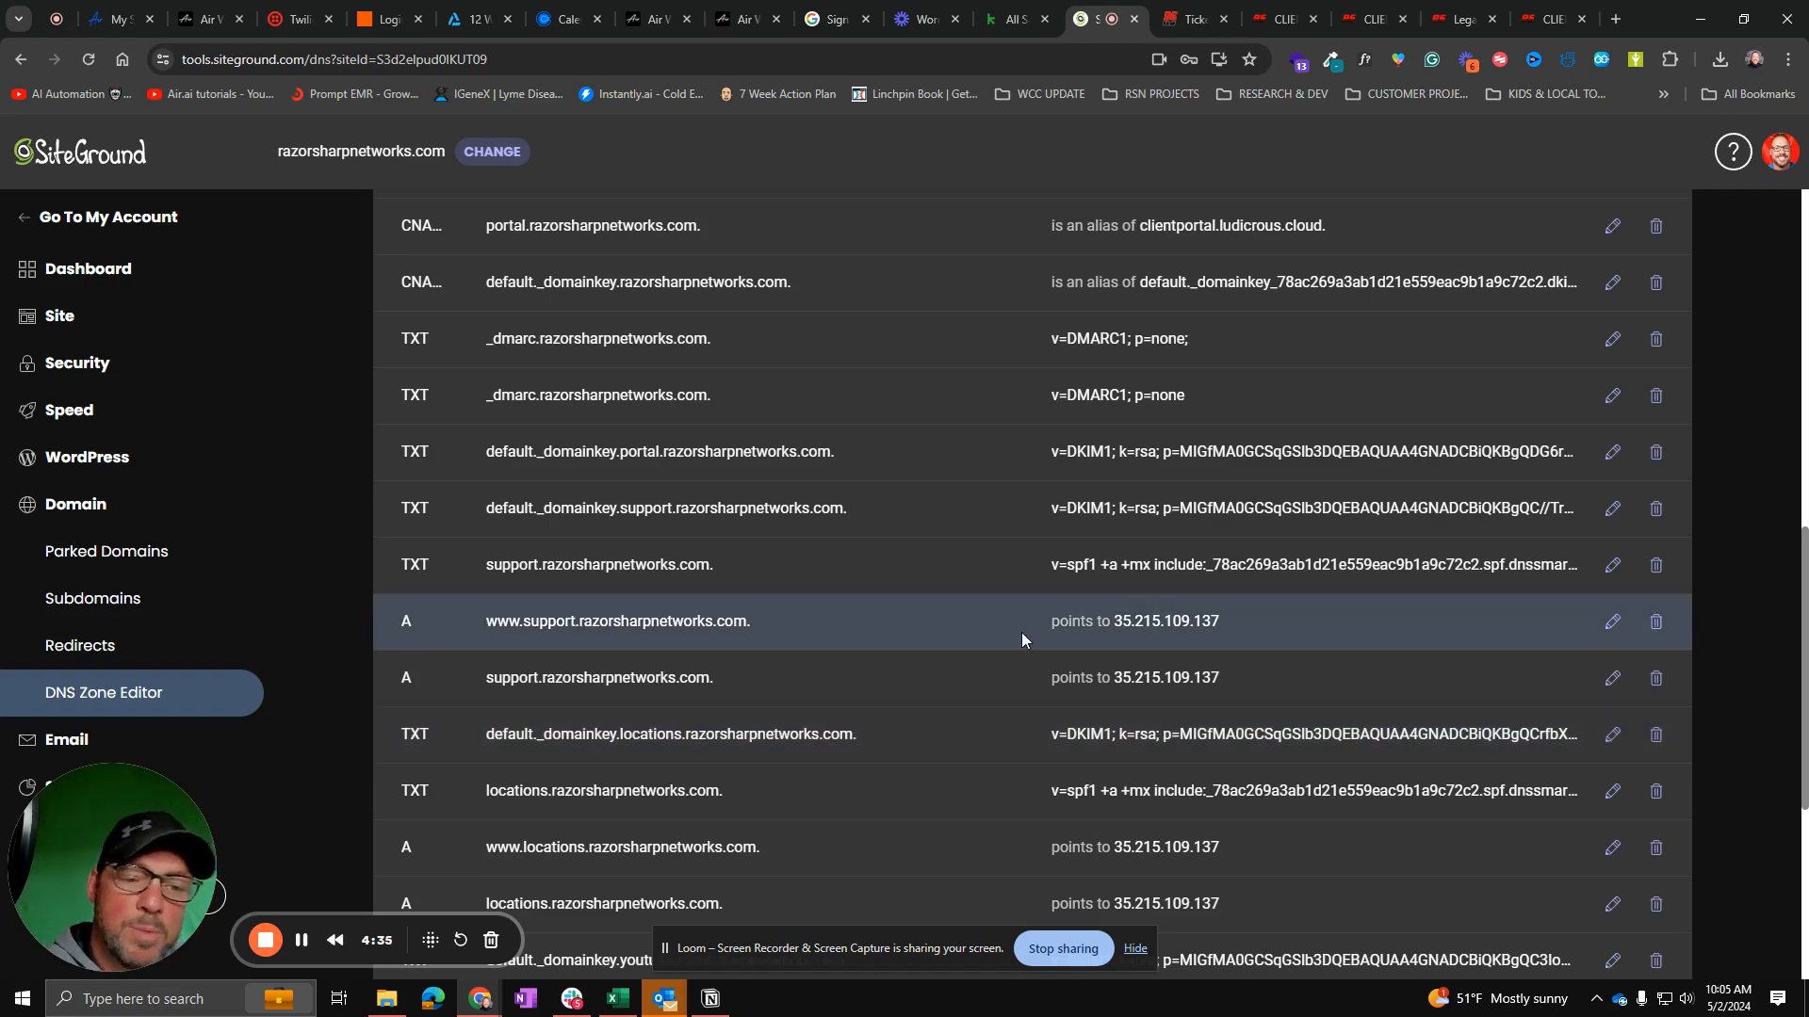
{"action": "scroll", "coordinate": [826, 646], "scroll_direction": "down", "scroll_amount": 1}
{"action": "scroll", "coordinate": [827, 646], "scroll_direction": "down", "scroll_amount": 2}
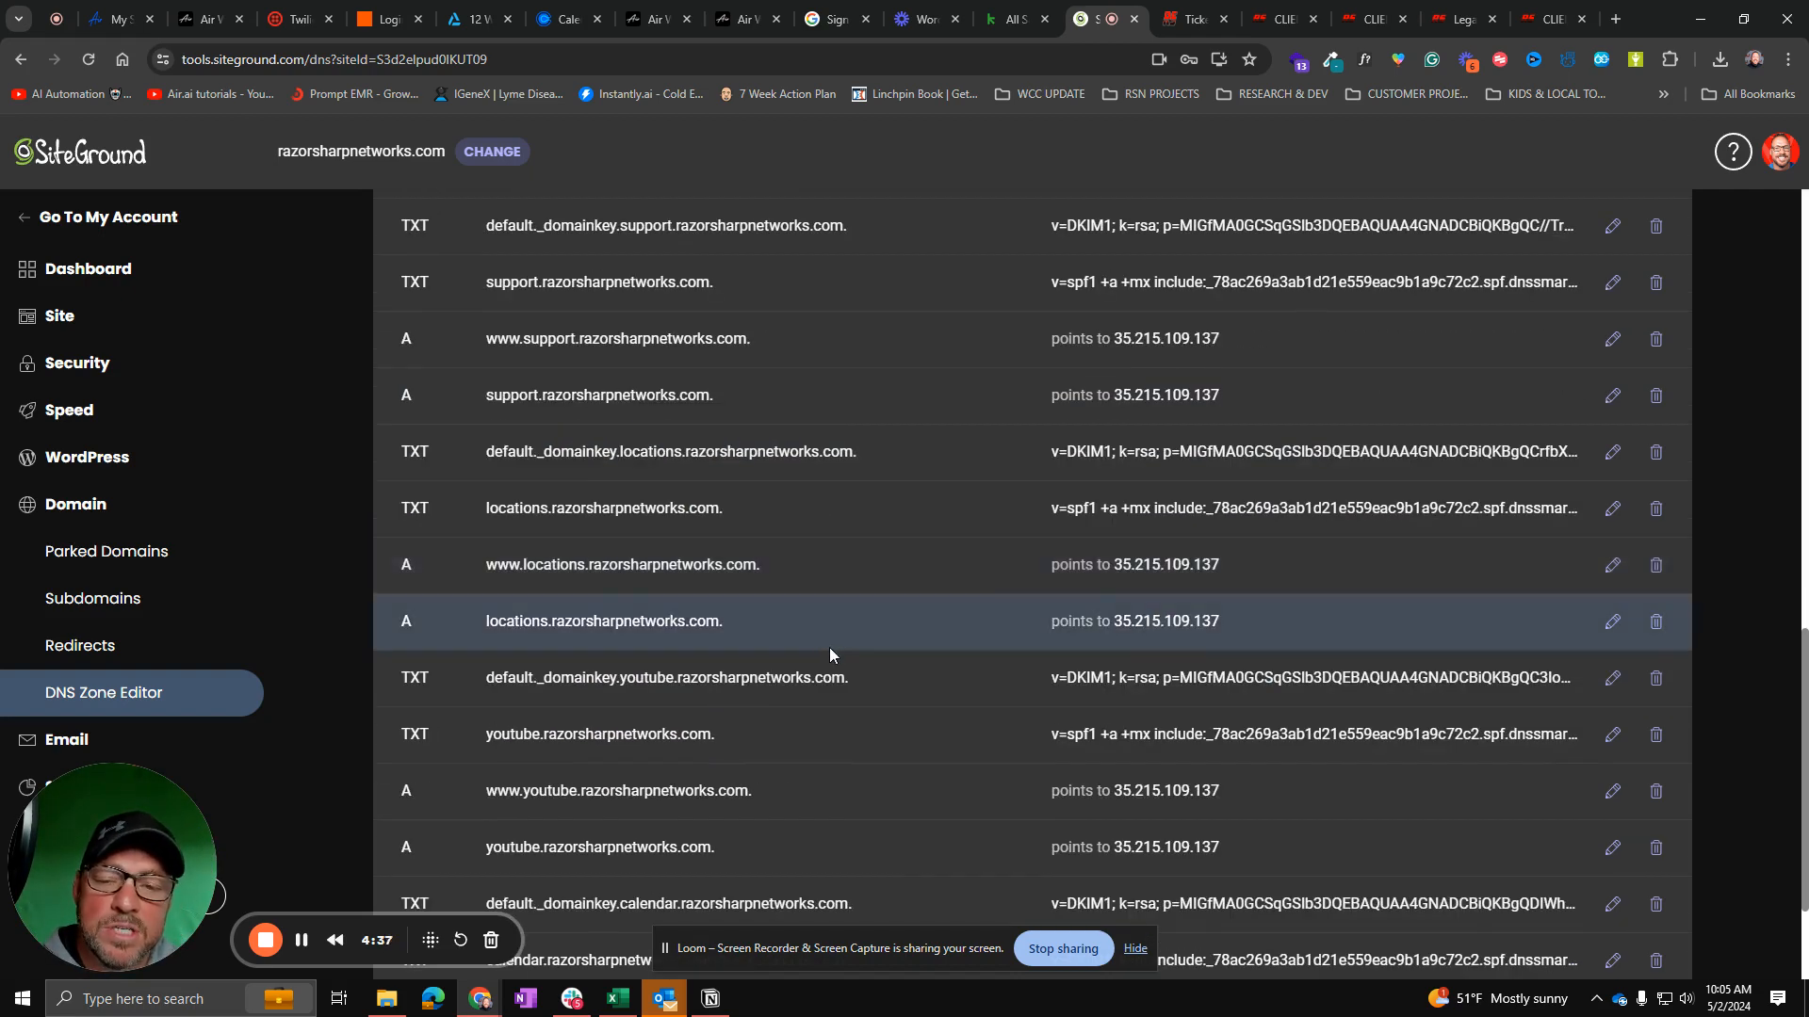
{"action": "scroll", "coordinate": [829, 647], "scroll_direction": "up", "scroll_amount": 8}
{"action": "scroll", "coordinate": [829, 647], "scroll_direction": "up", "scroll_amount": 2}
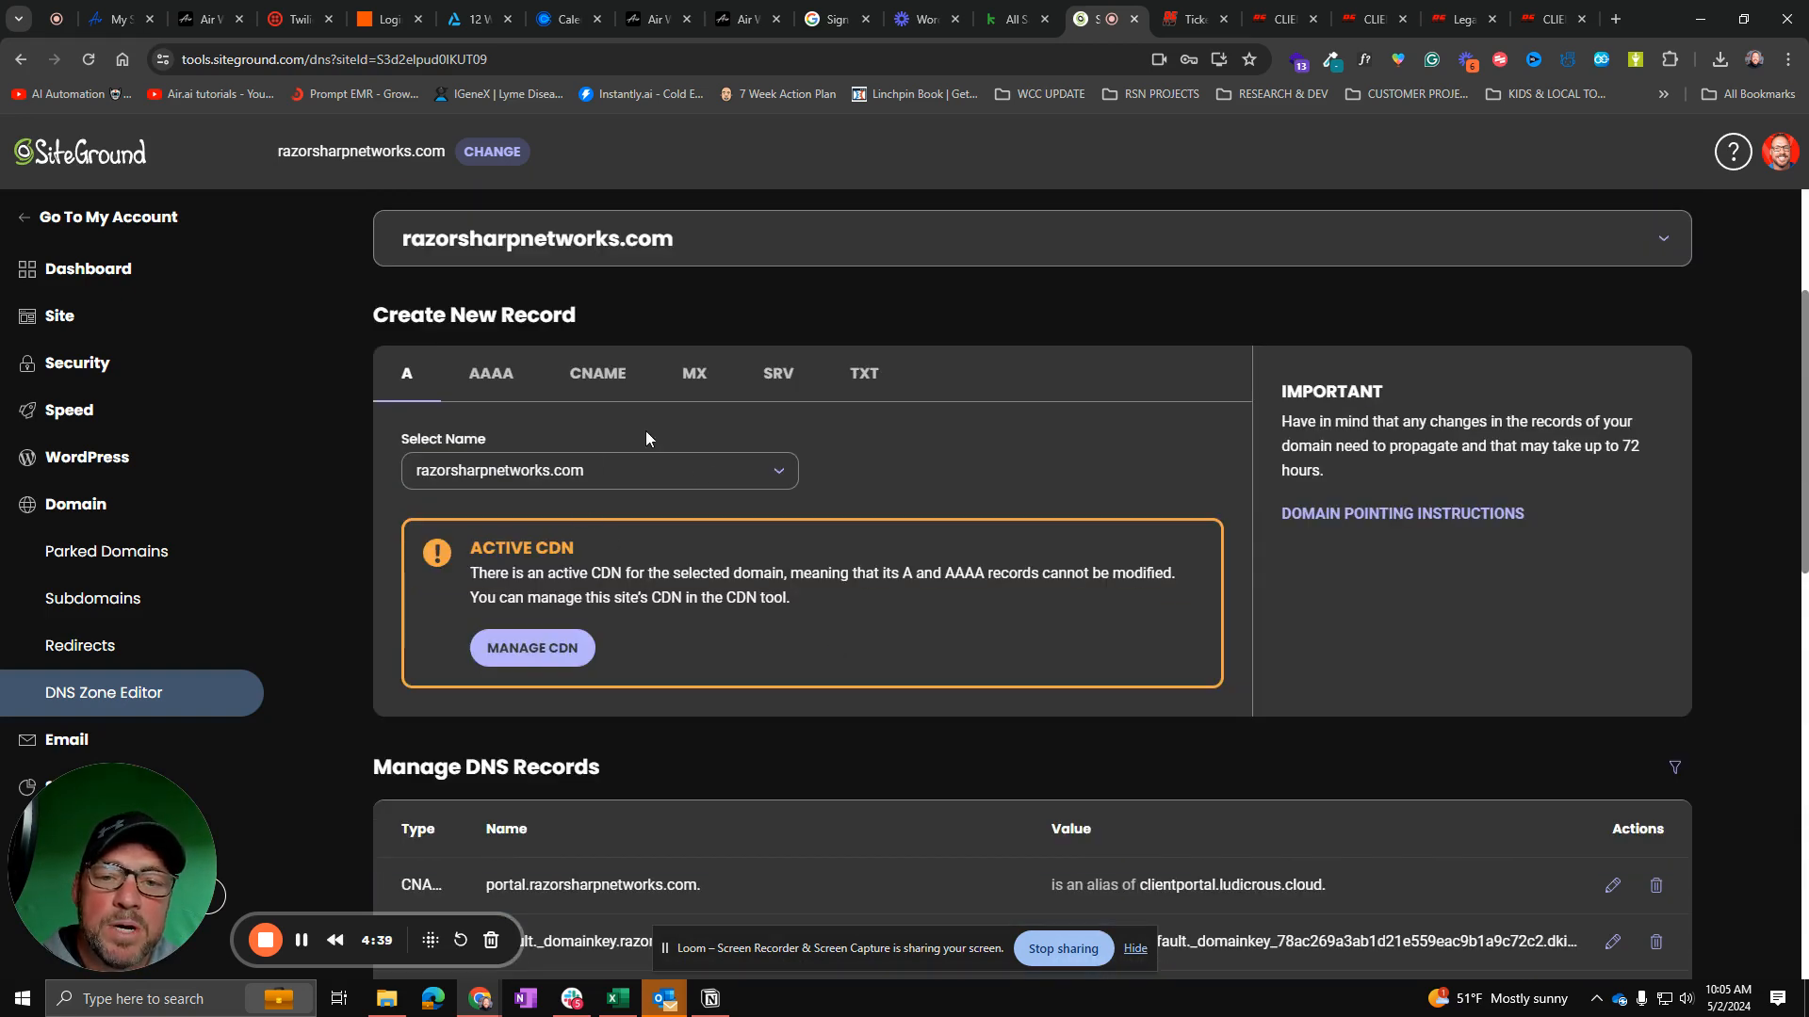
Step: Start a new CNAME record with the name portal and a cache duration of 1 hour
{"action": "left_click", "coordinate": [593, 373]}
{"action": "left_click", "coordinate": [575, 476]}
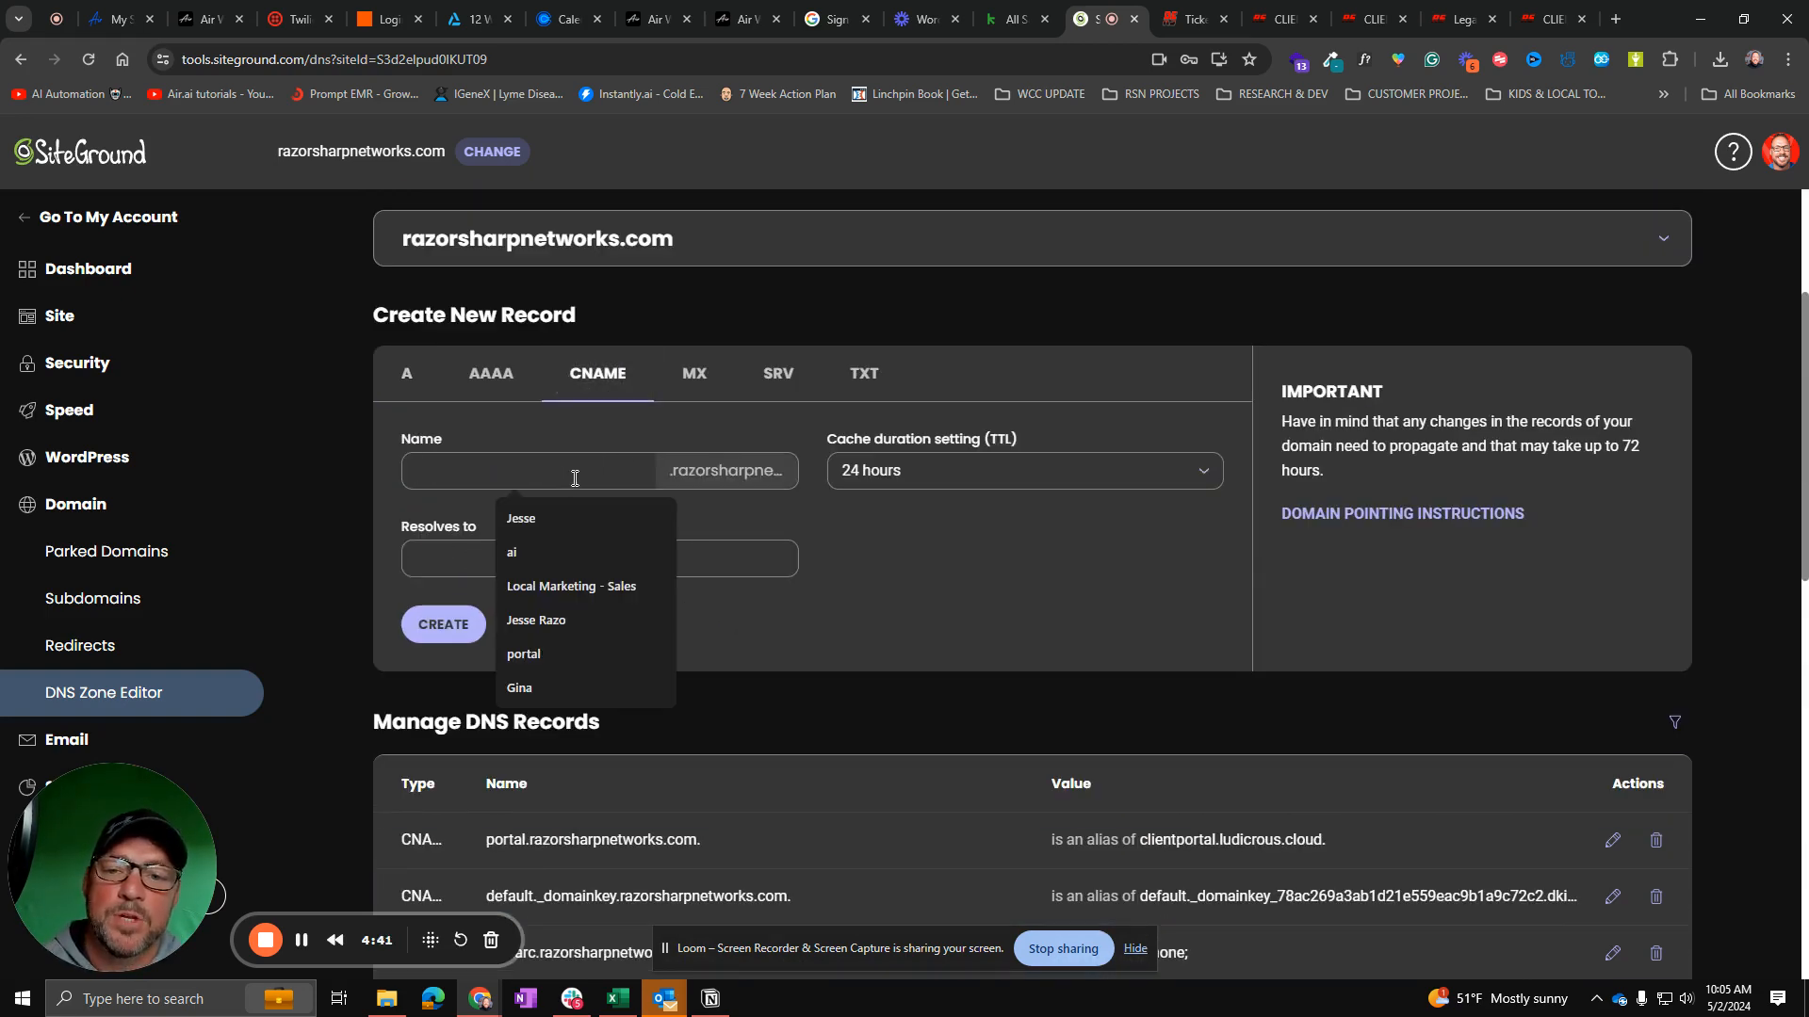
{"action": "type", "text": "portal"}
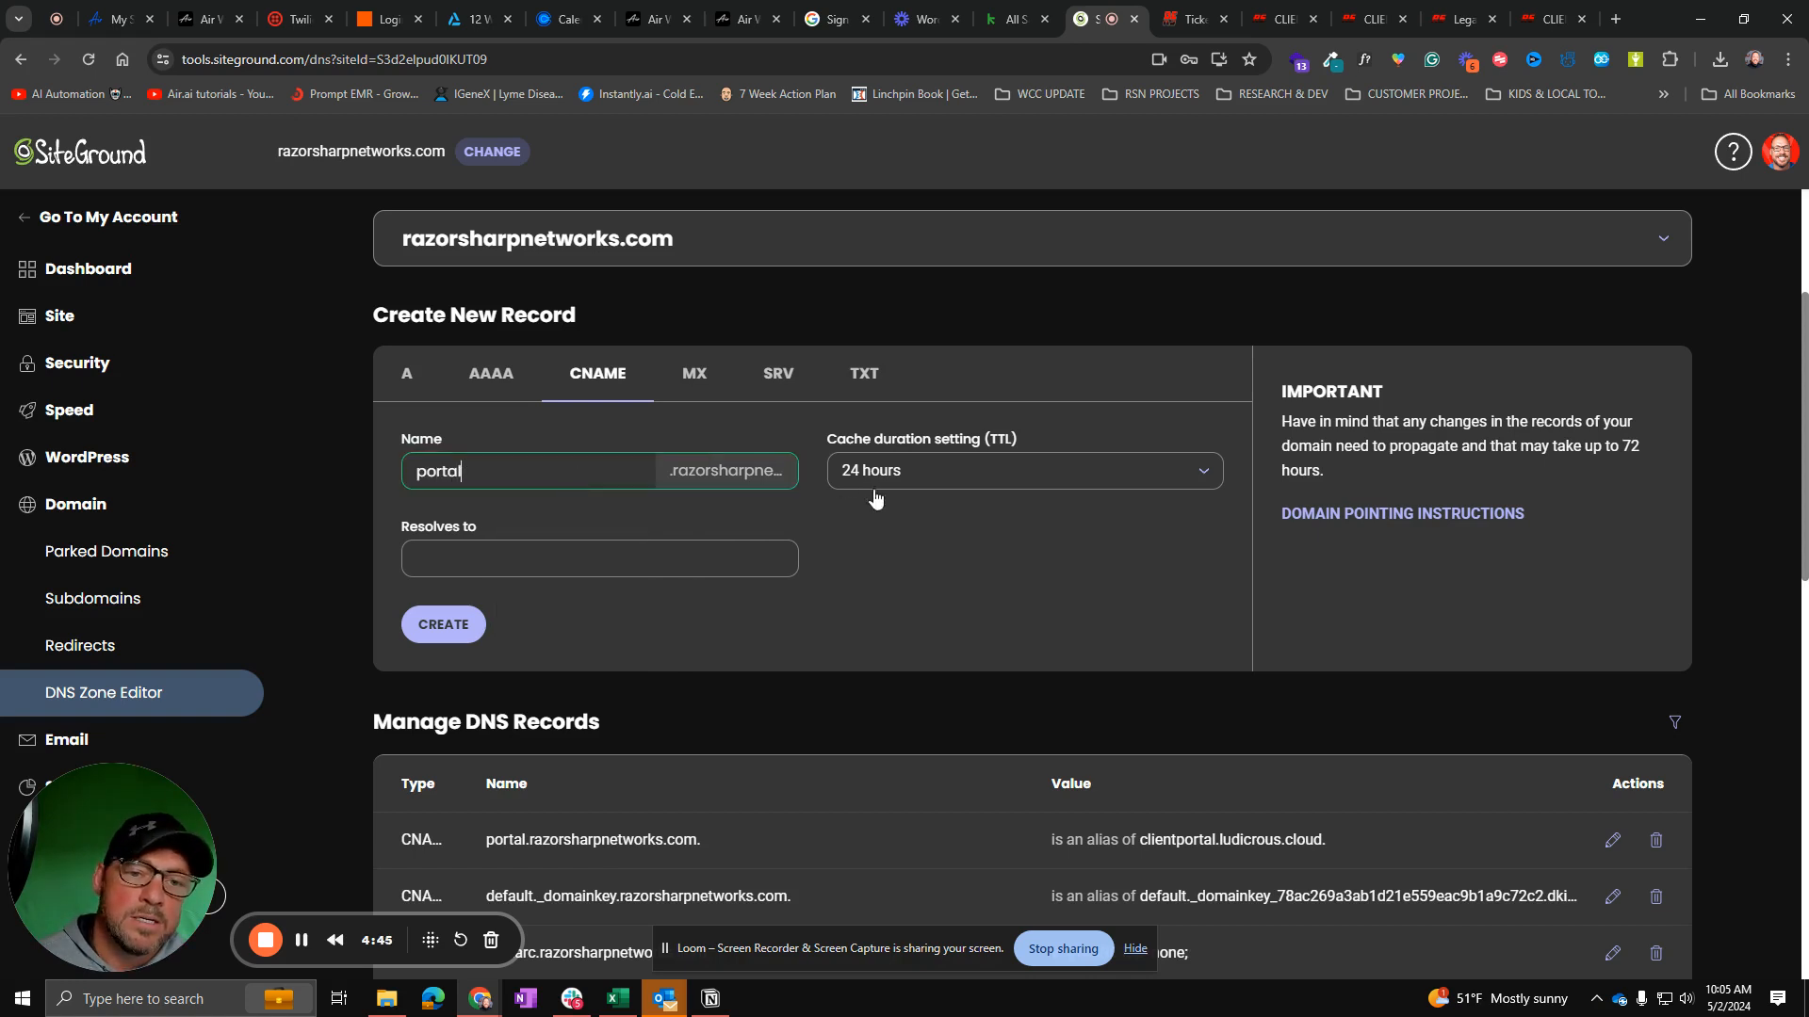
{"action": "left_click", "coordinate": [921, 485]}
{"action": "left_click", "coordinate": [885, 621]}
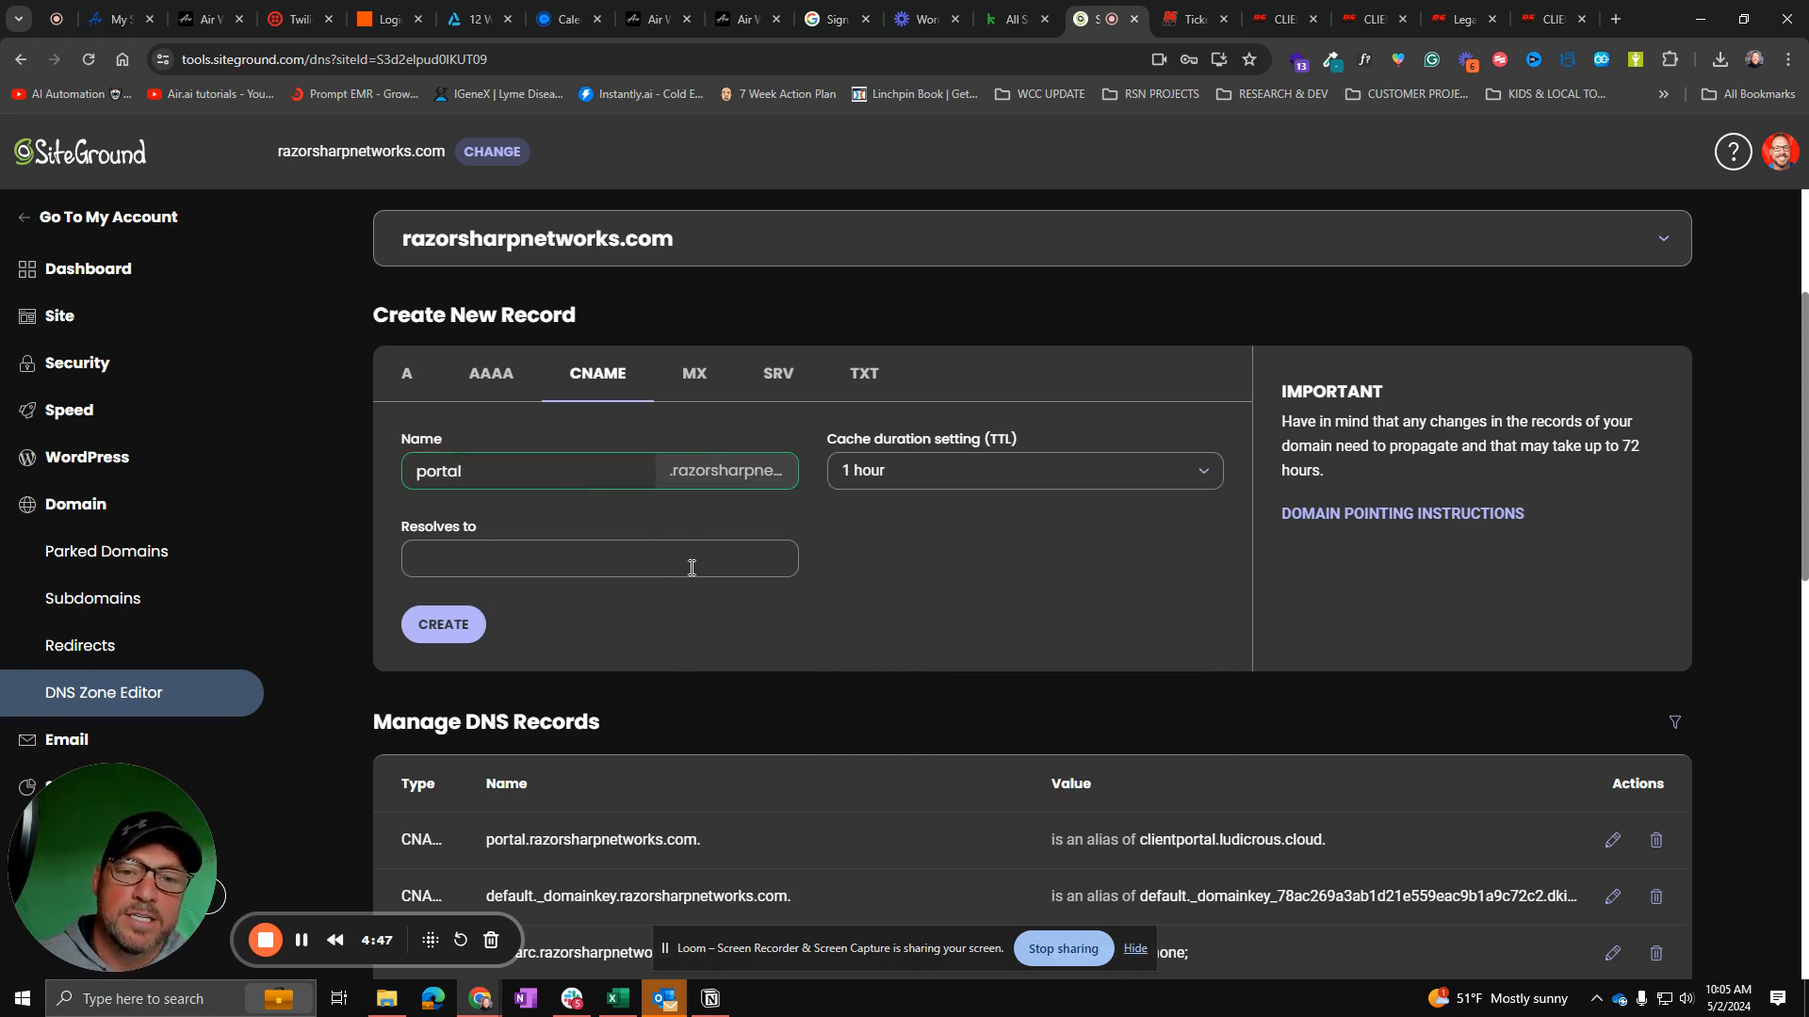
Step: Get the required value from GoHighLevel's domain setup, enter clientportal.ludicrous.cloud as the SiteGround record's target, and compare it with the existing portal record
{"action": "left_click", "coordinate": [690, 562]}
{"action": "left_click", "coordinate": [1353, 28]}
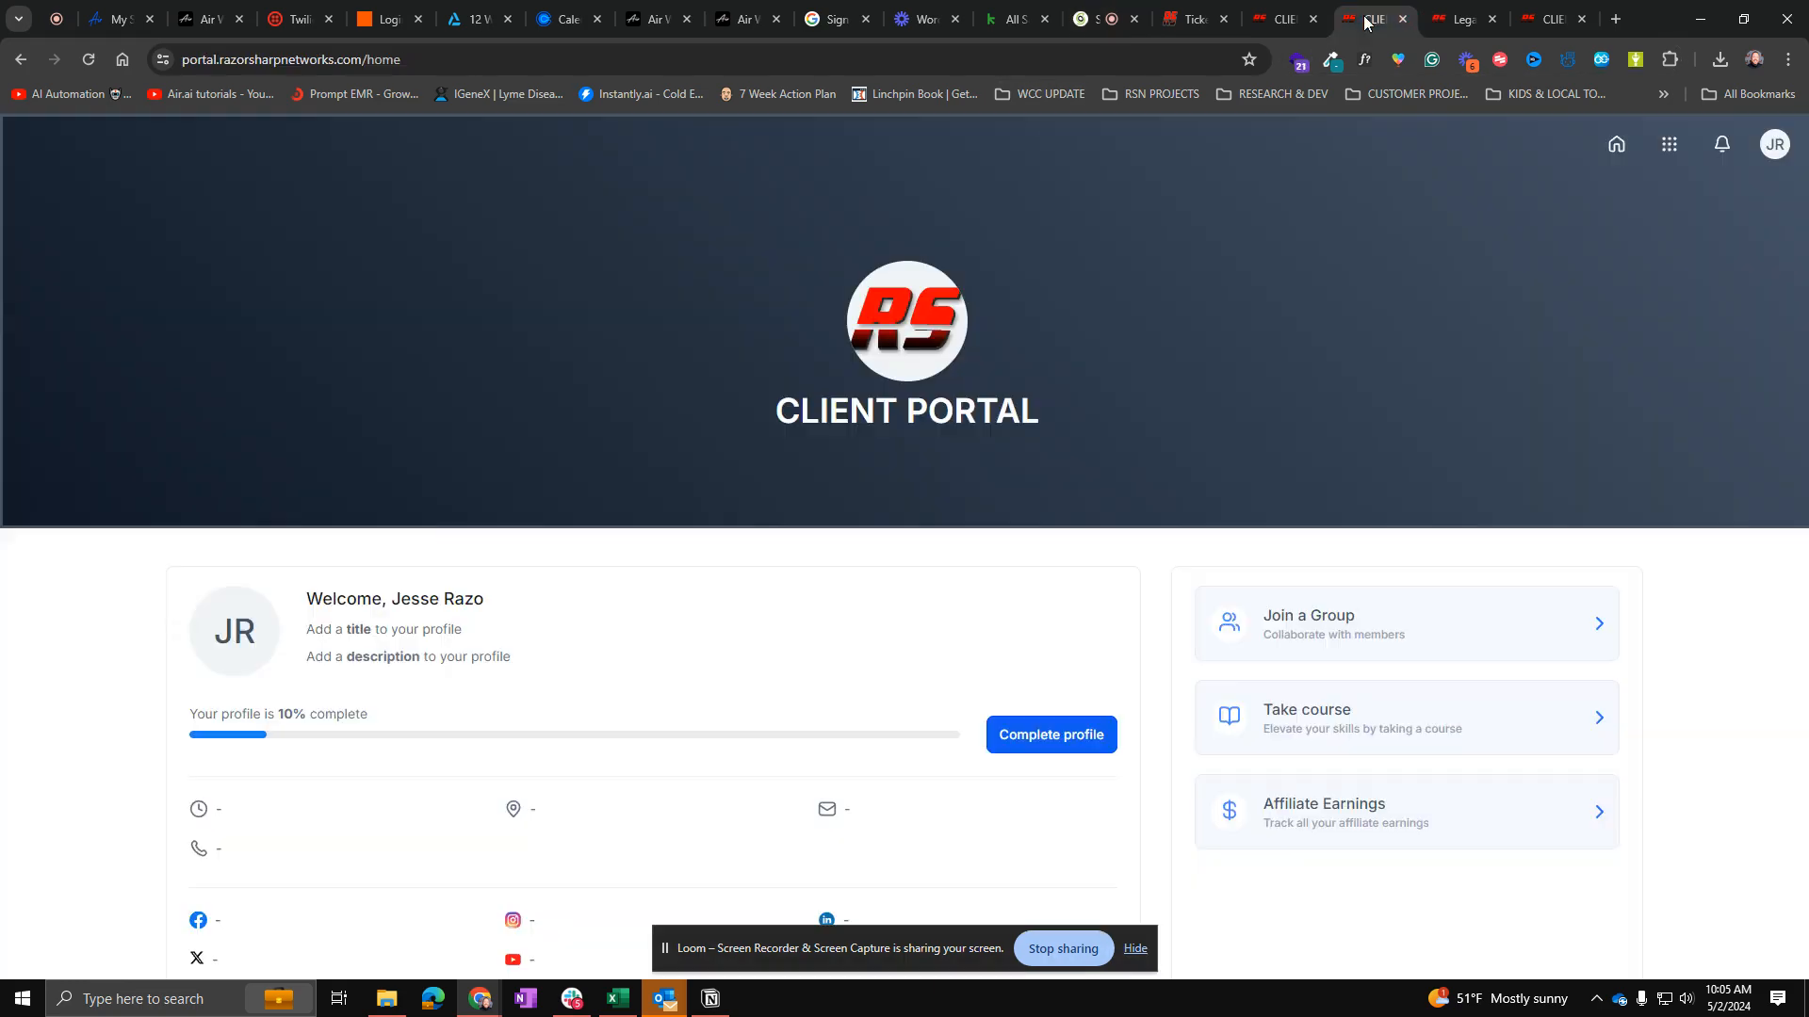
{"action": "left_click", "coordinate": [1194, 19]}
{"action": "left_click", "coordinate": [1552, 18]}
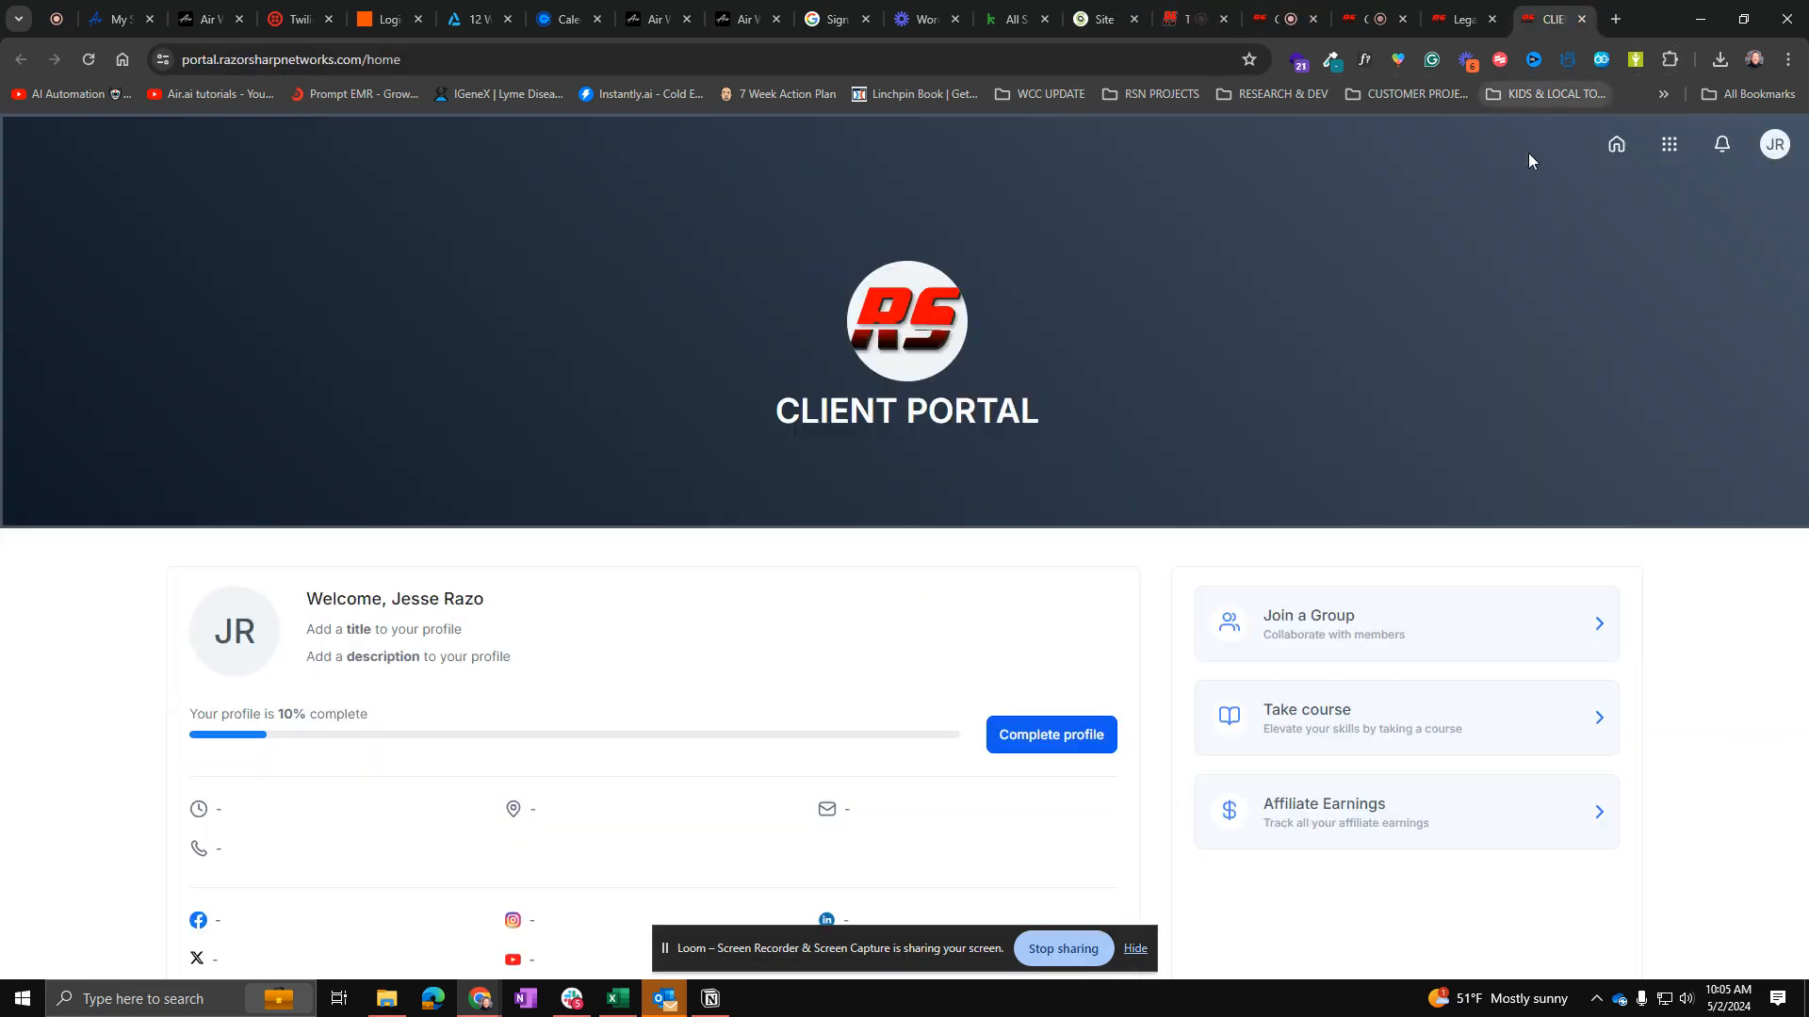
{"action": "left_click", "coordinate": [1464, 19]}
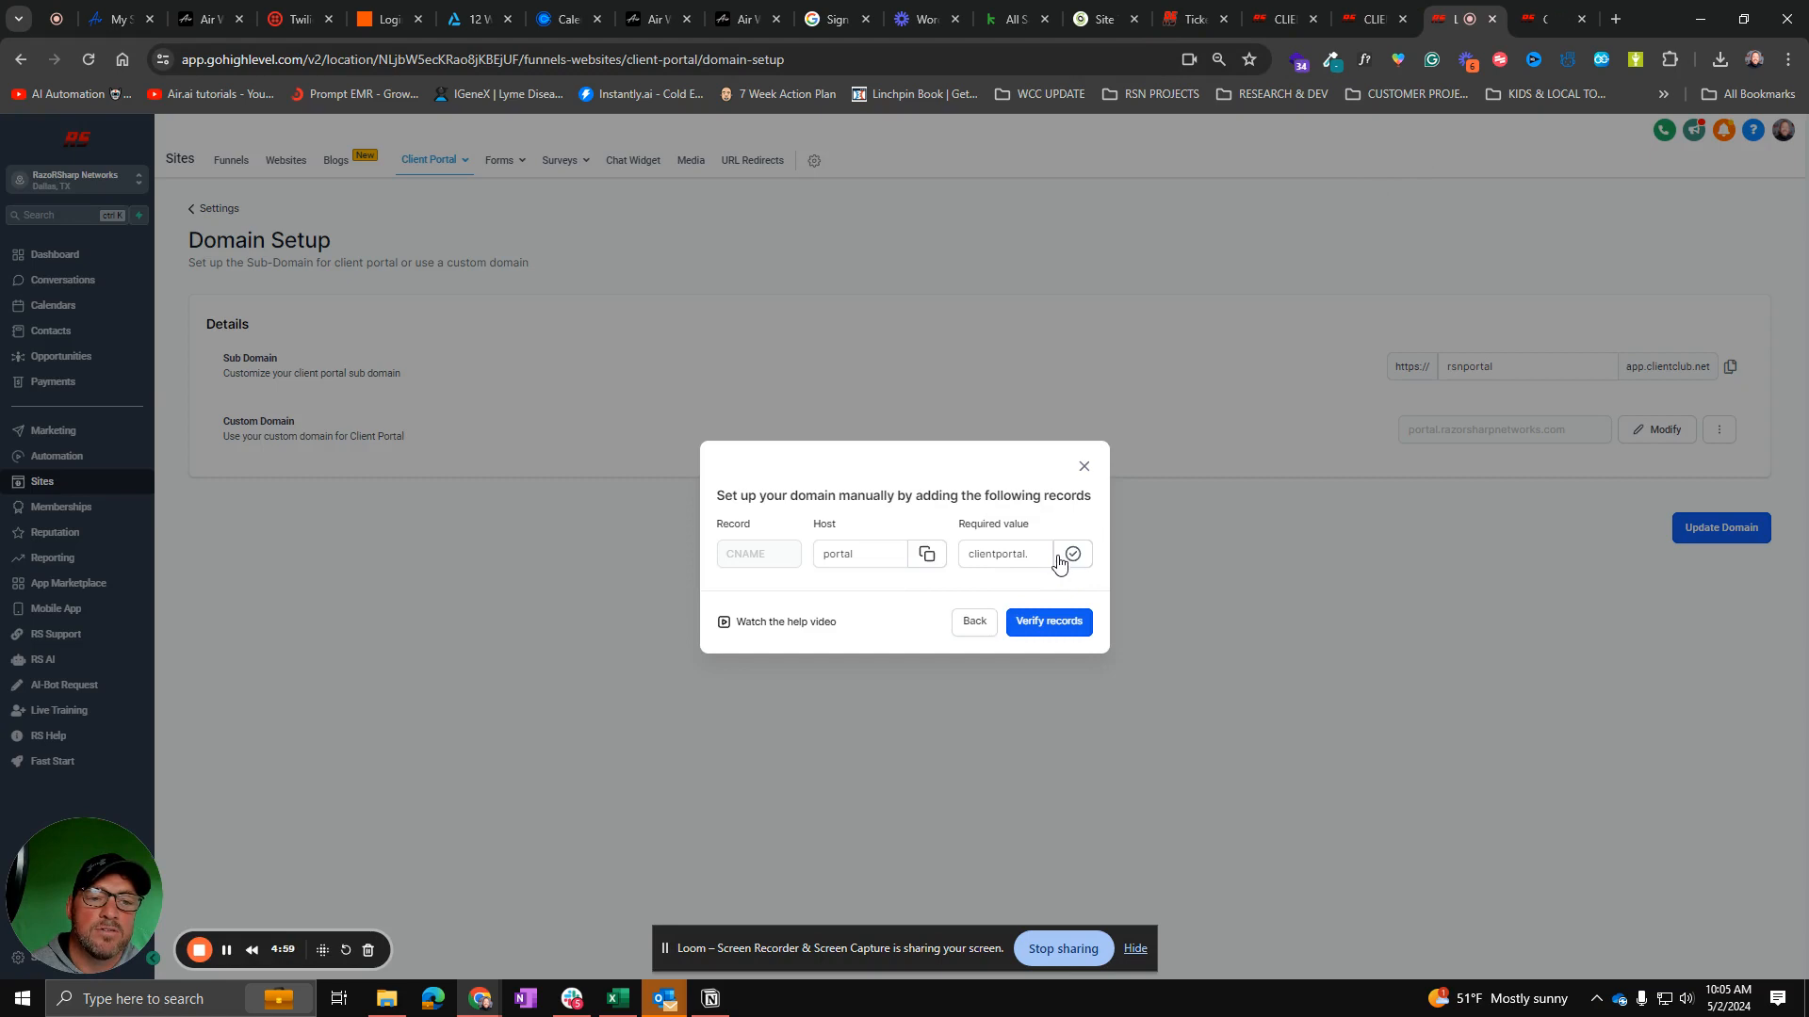
{"action": "left_click_drag", "start_coordinate": [964, 524], "coordinate": [1031, 525]}
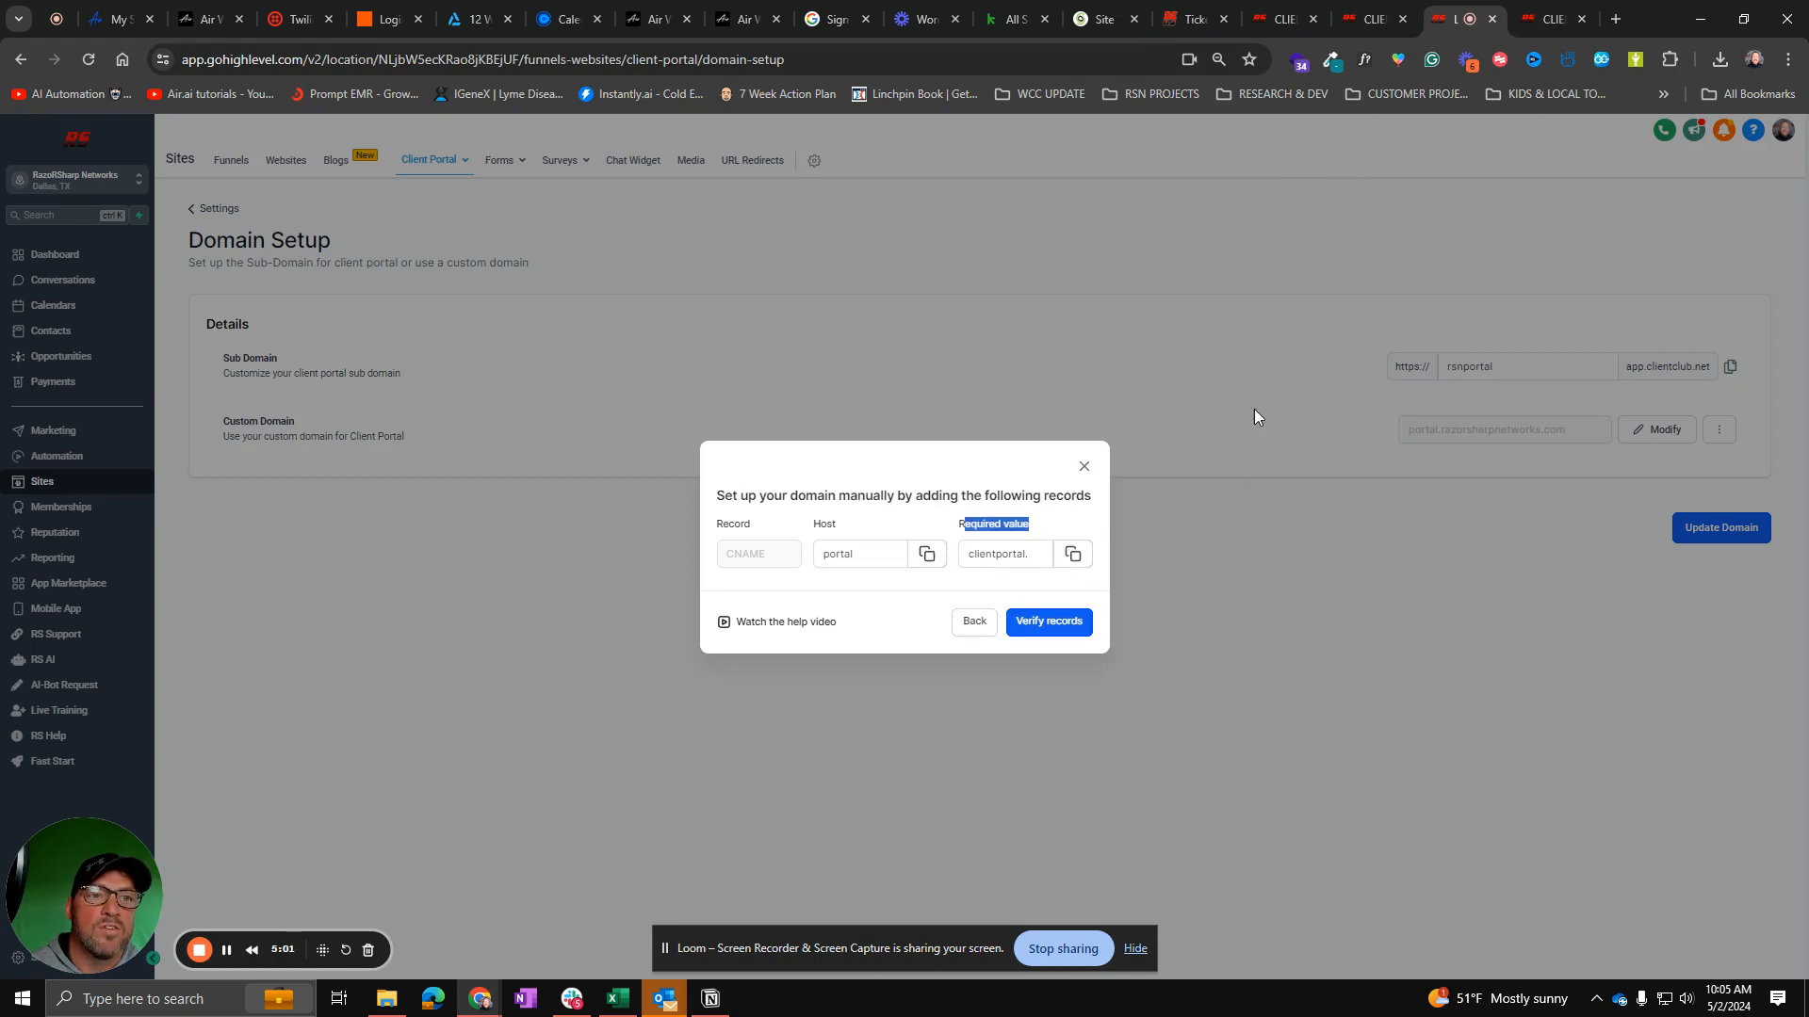
{"action": "left_click", "coordinate": [1090, 16]}
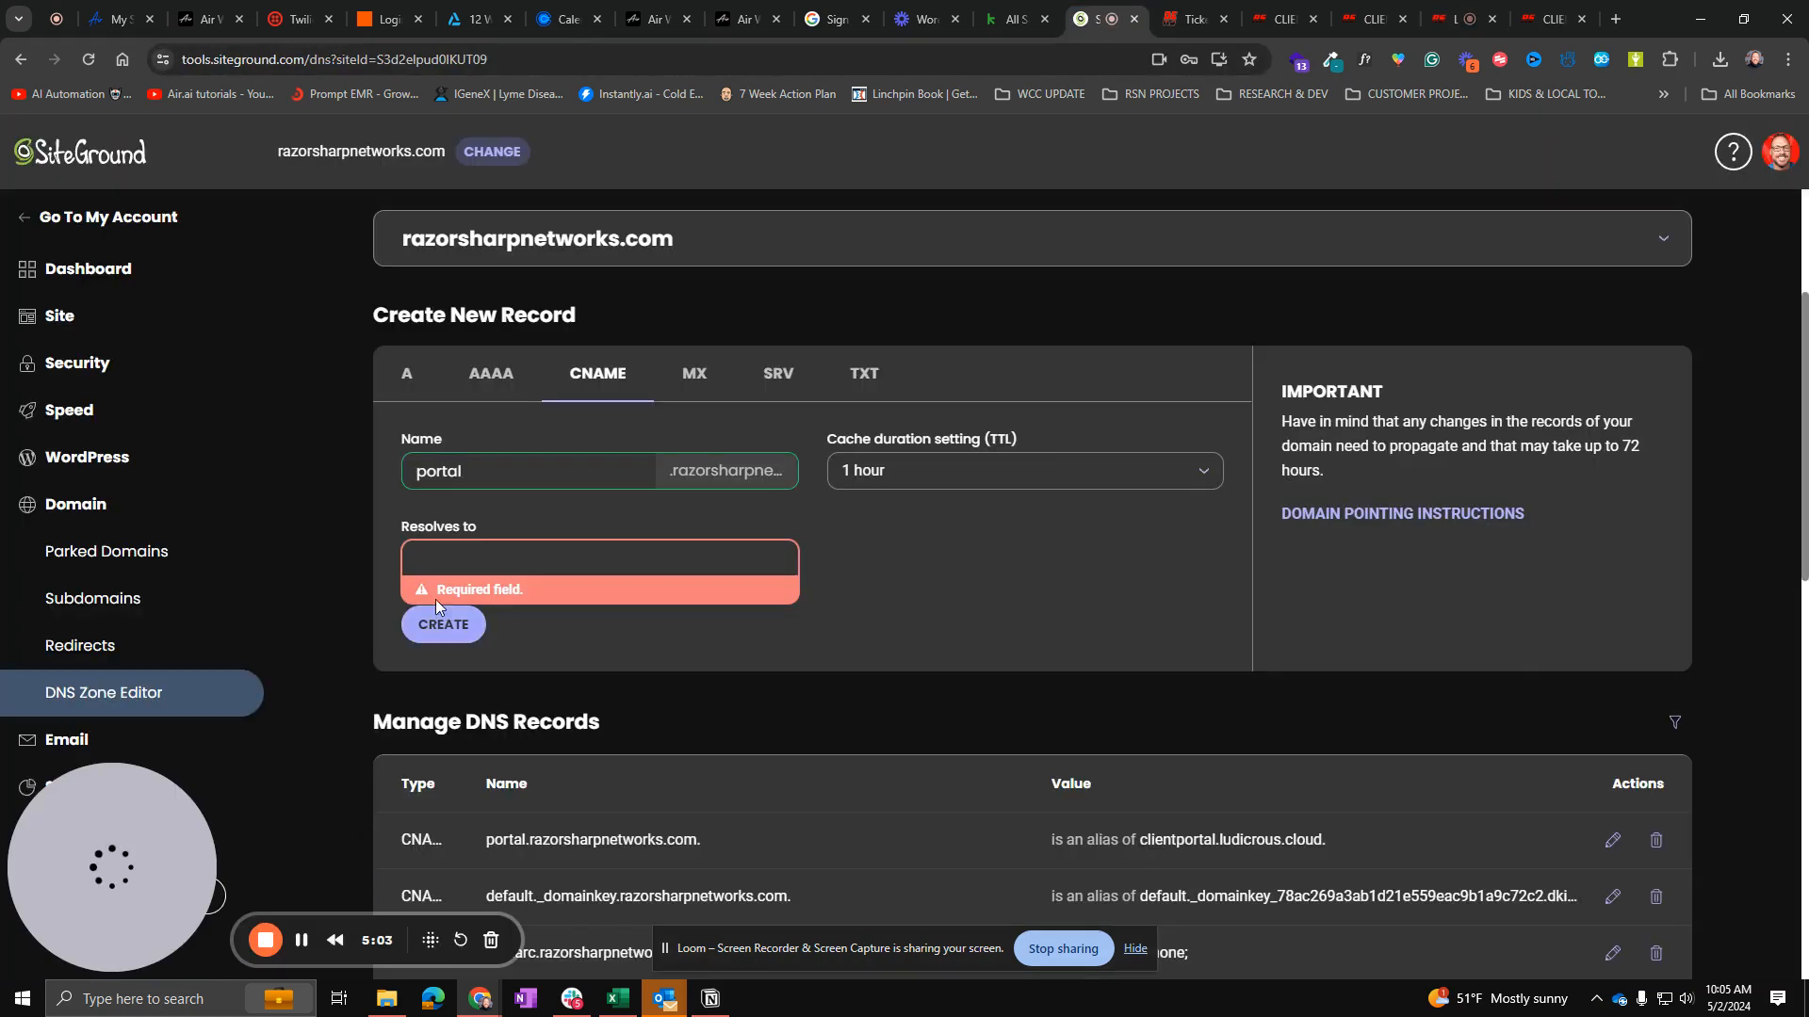
{"action": "left_click", "coordinate": [452, 563]}
{"action": "type", "text": "clientportal.ludicrous.cloud"}
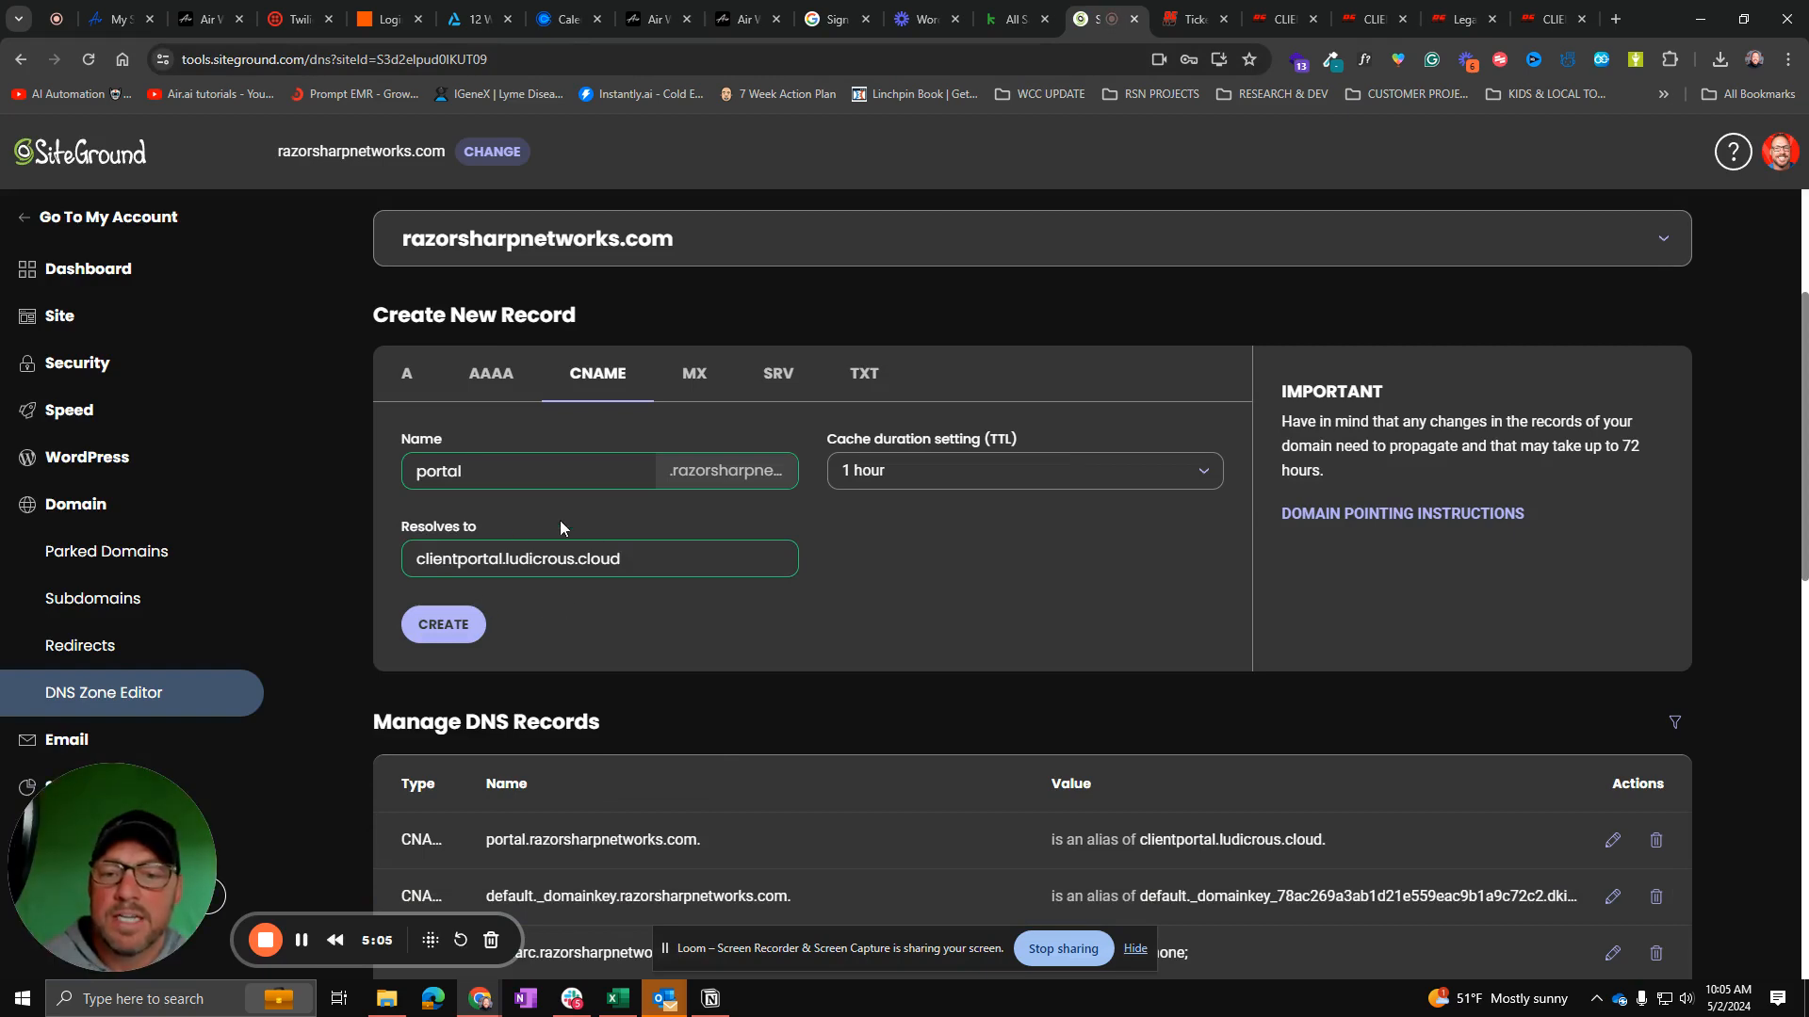
{"action": "scroll", "coordinate": [674, 865], "scroll_direction": "down", "scroll_amount": 2}
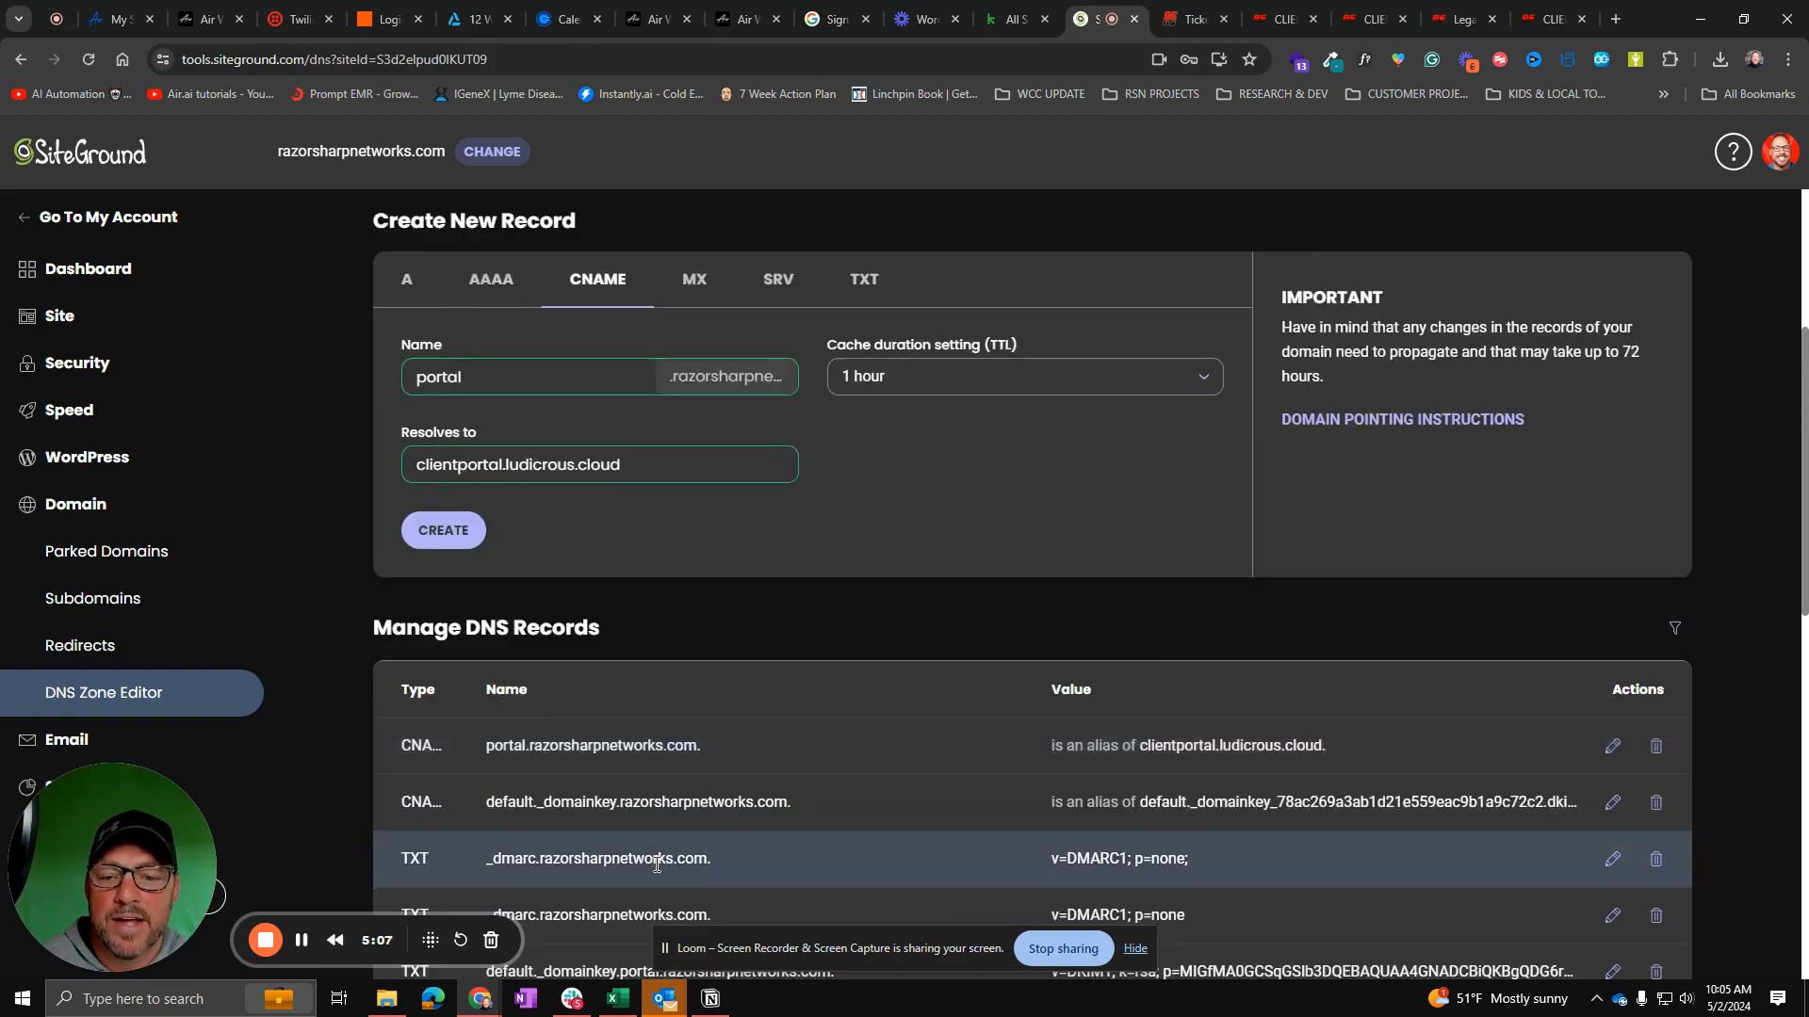
{"action": "left_click_drag", "start_coordinate": [701, 651], "coordinate": [493, 651]}
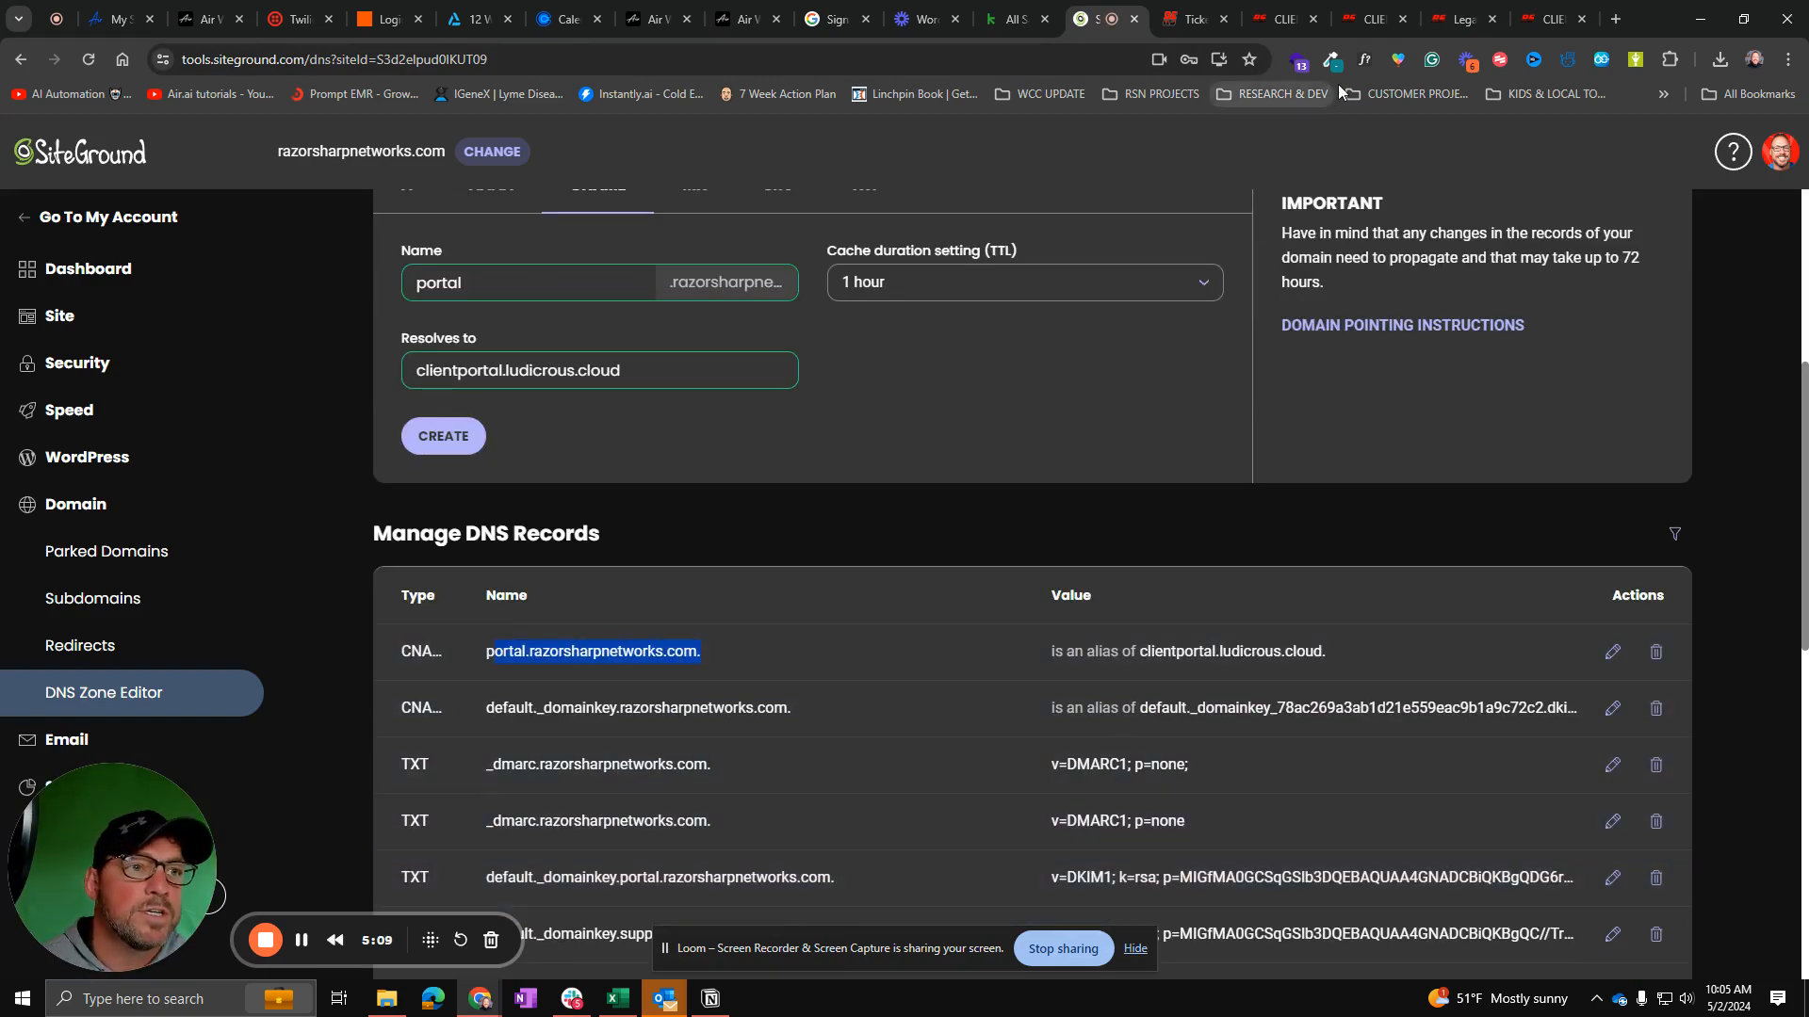
Step: Close the extra client portal browser tab and dismiss the manual record dialog in GoHighLevel's Domain Setup
{"action": "left_click", "coordinate": [1530, 26]}
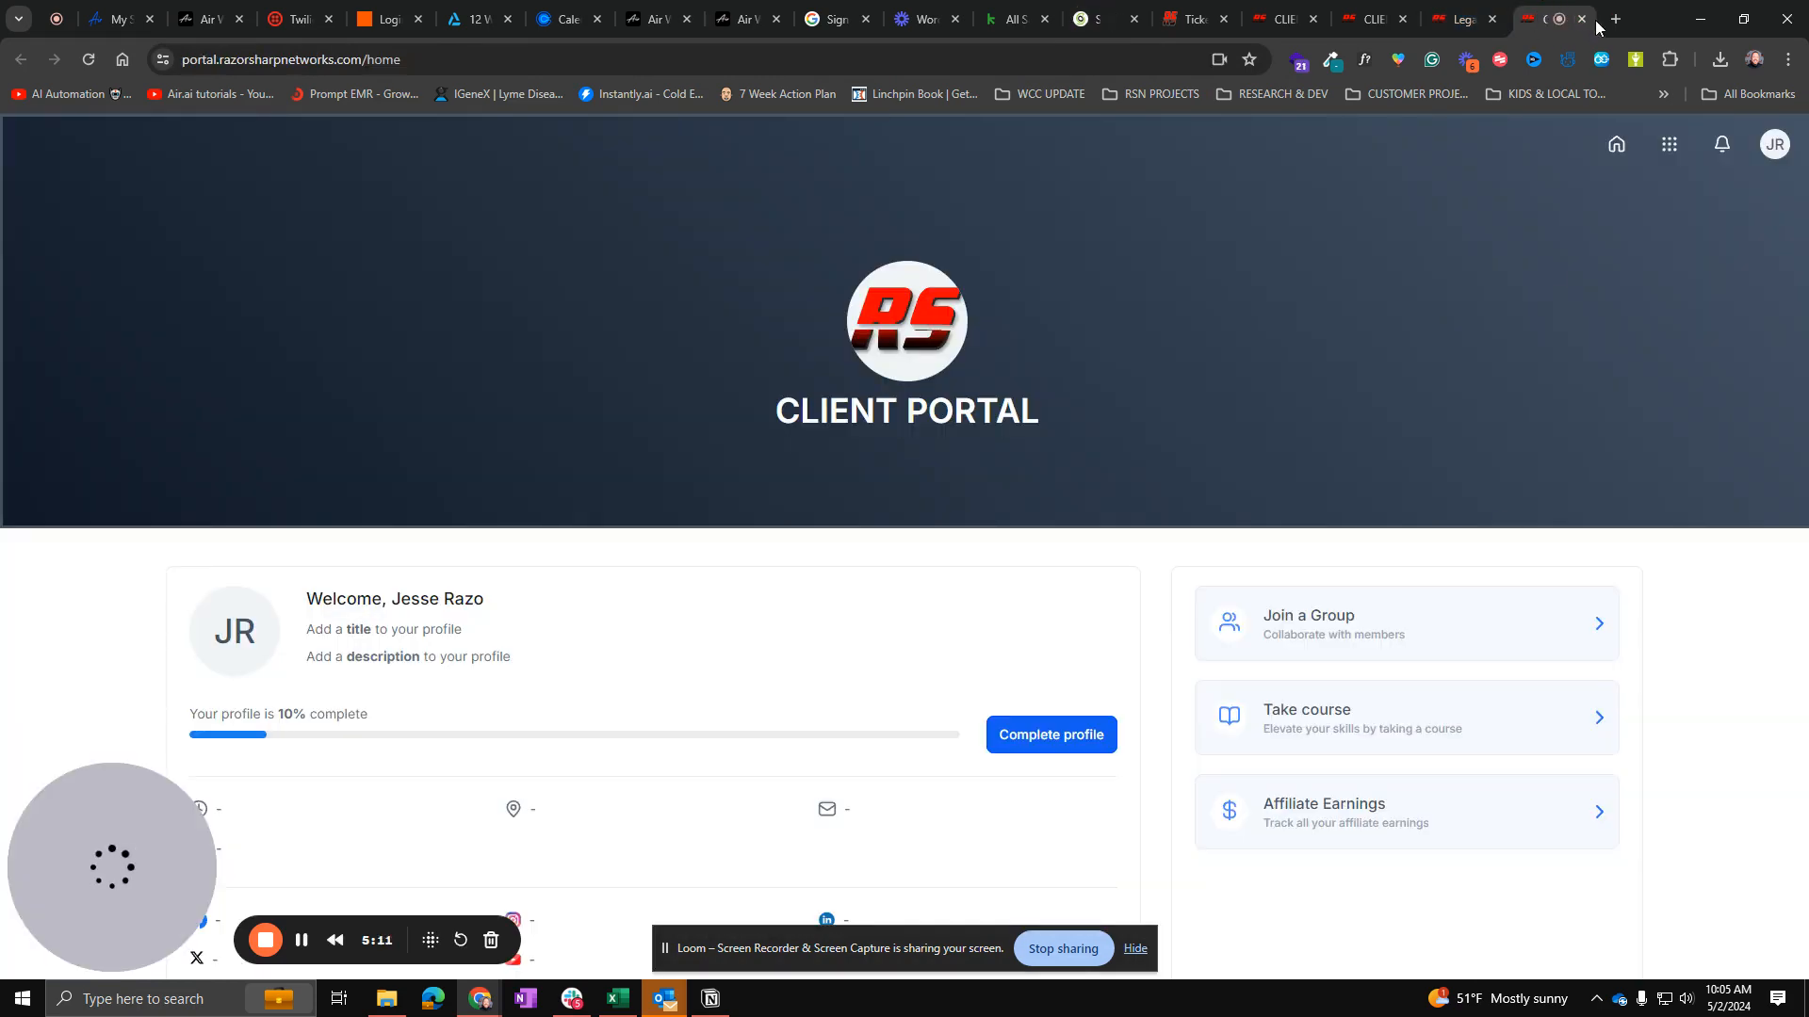
{"action": "left_click", "coordinate": [1582, 19]}
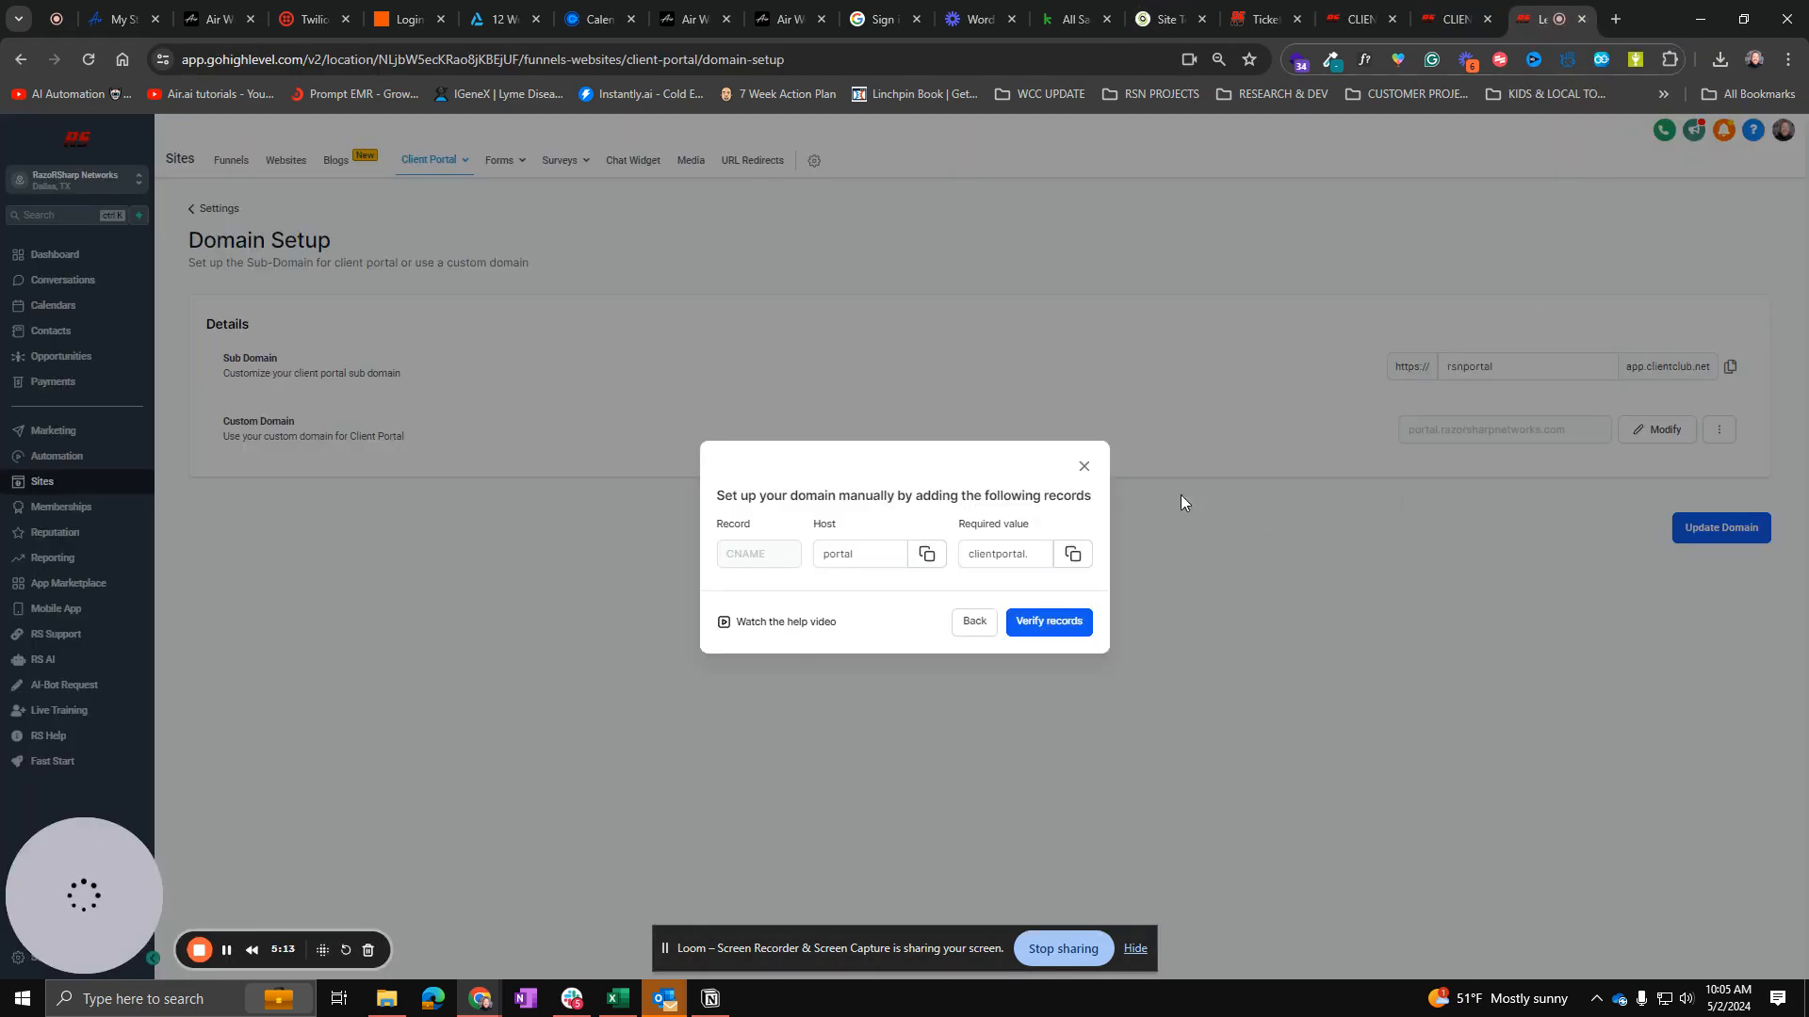
{"action": "left_click", "coordinate": [1083, 469]}
Step: Open the client portal's Branding settings and review the portal name, colors, images, logo, support email and copyright fields
{"action": "mouse_move", "coordinate": [422, 168]}
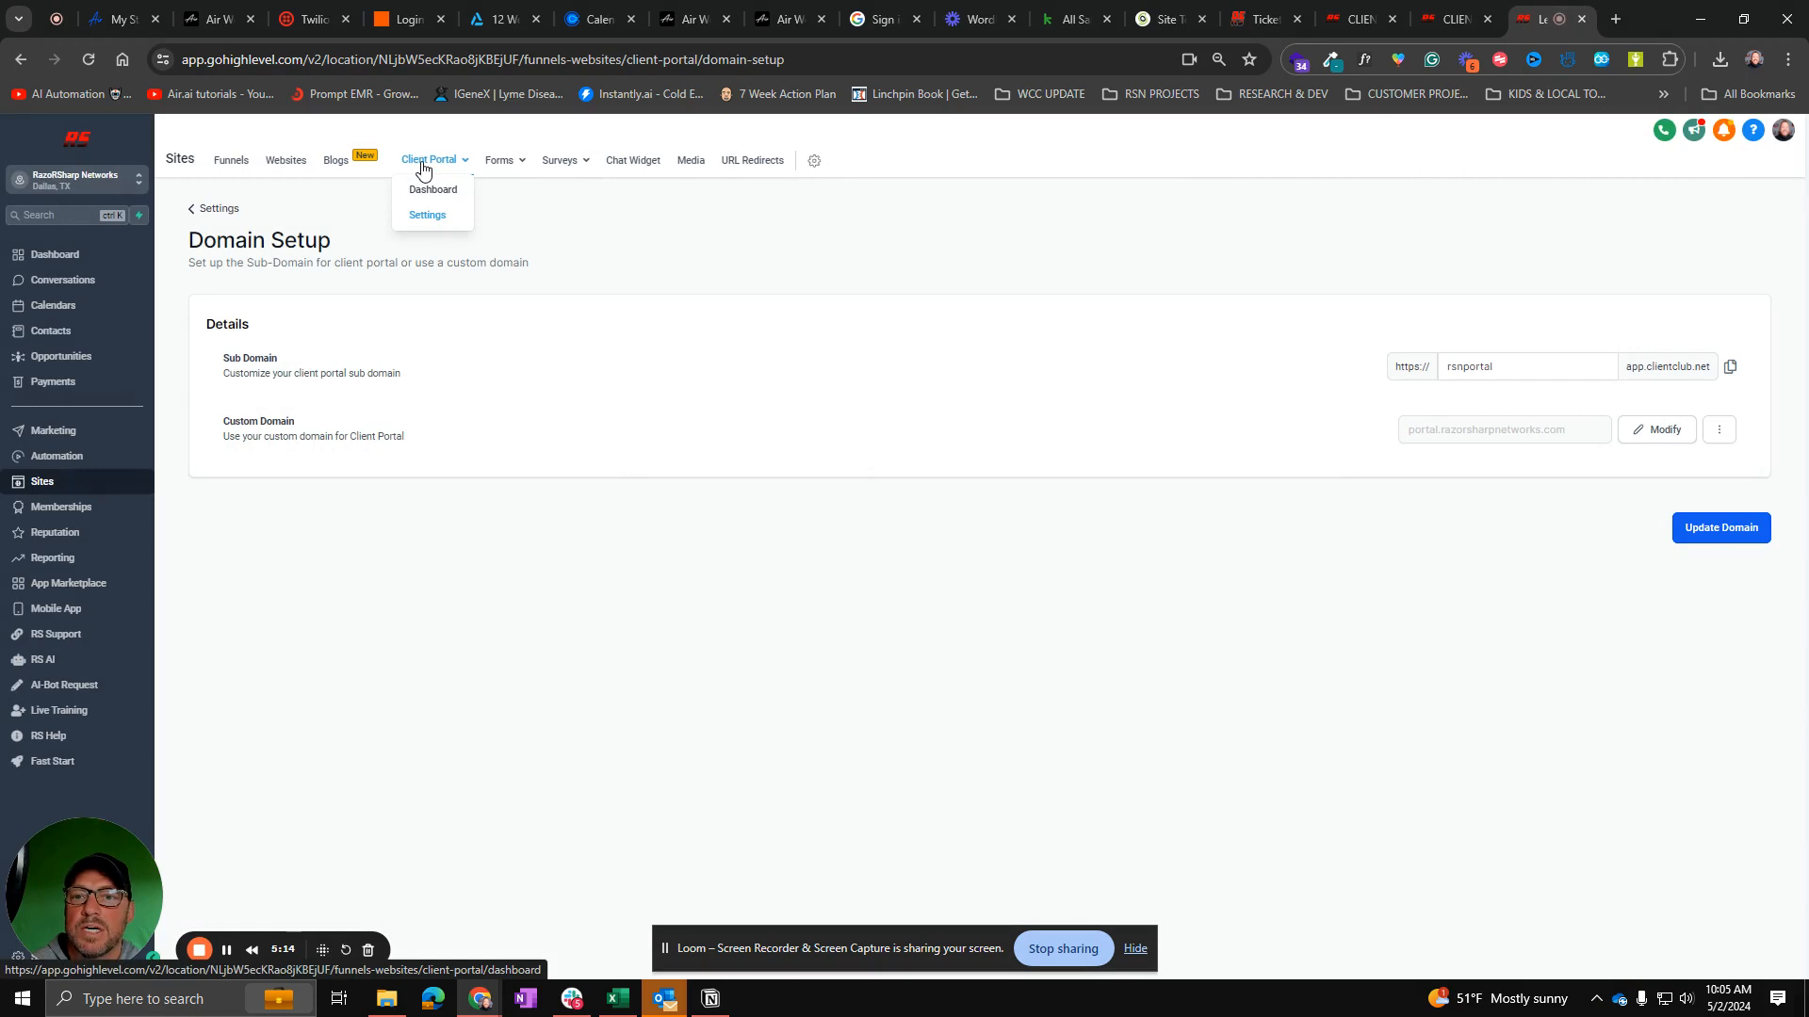
{"action": "left_click", "coordinate": [426, 218]}
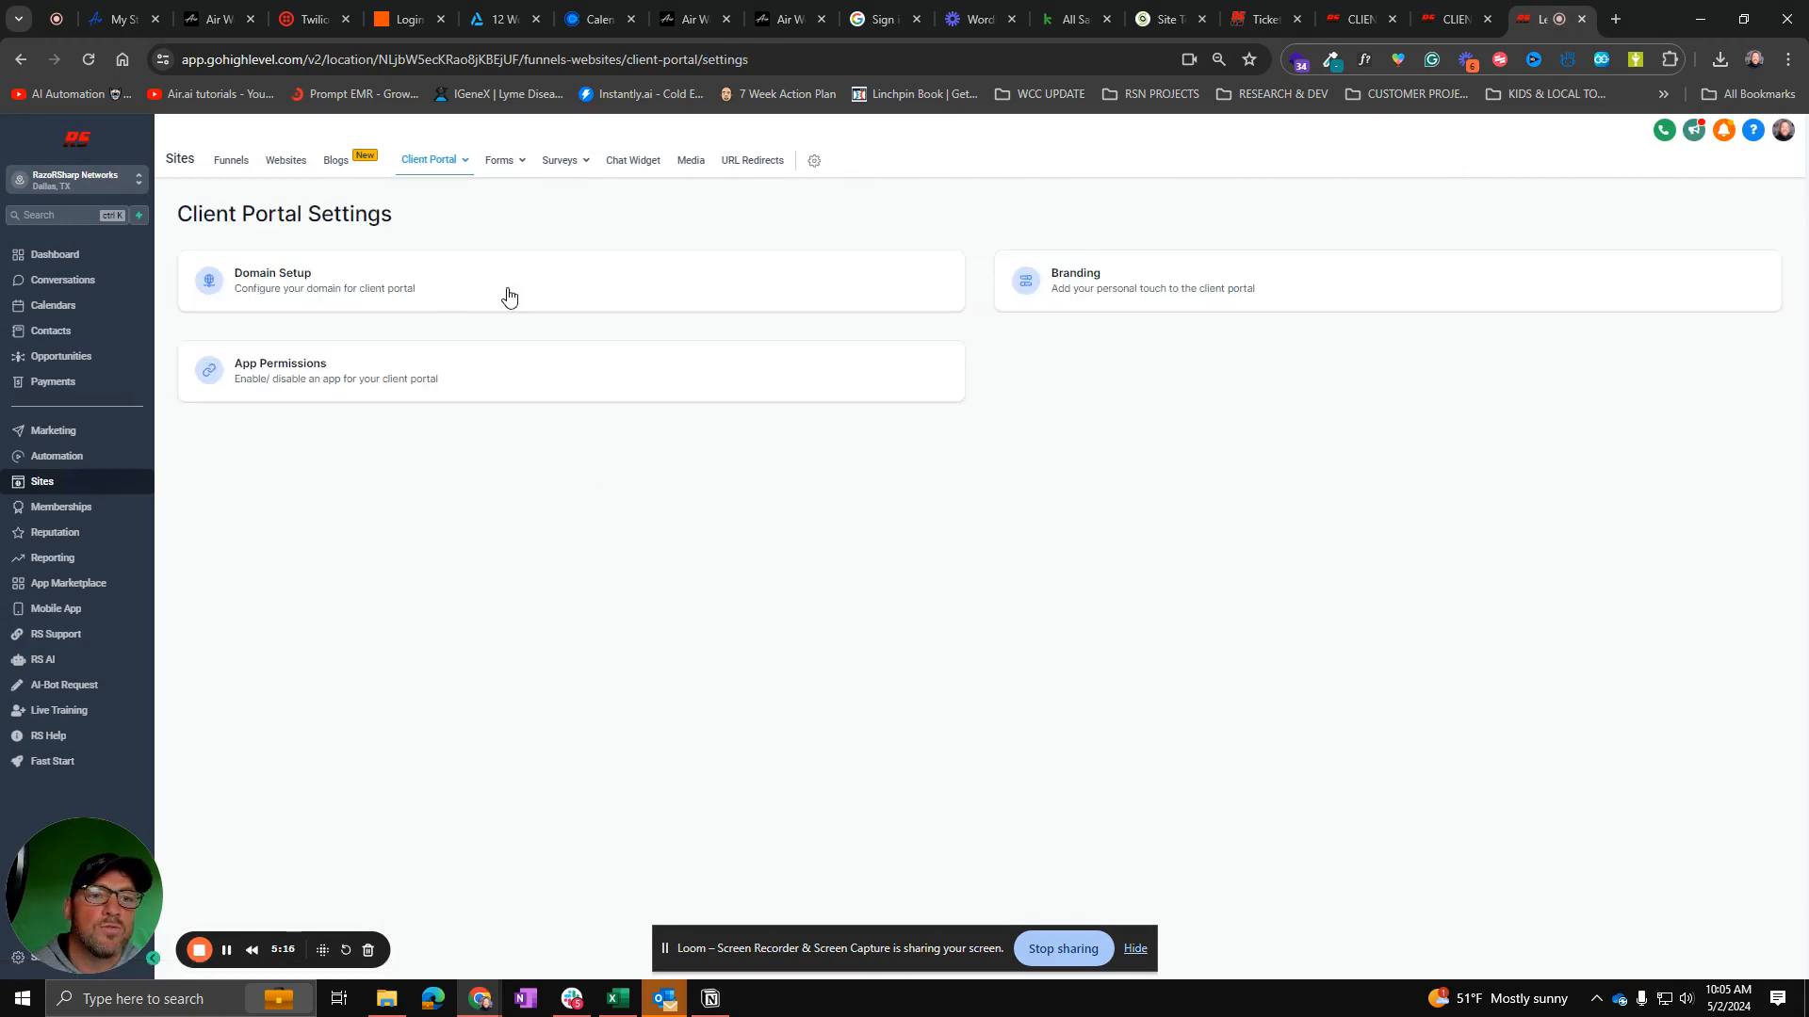
{"action": "left_click", "coordinate": [1236, 305]}
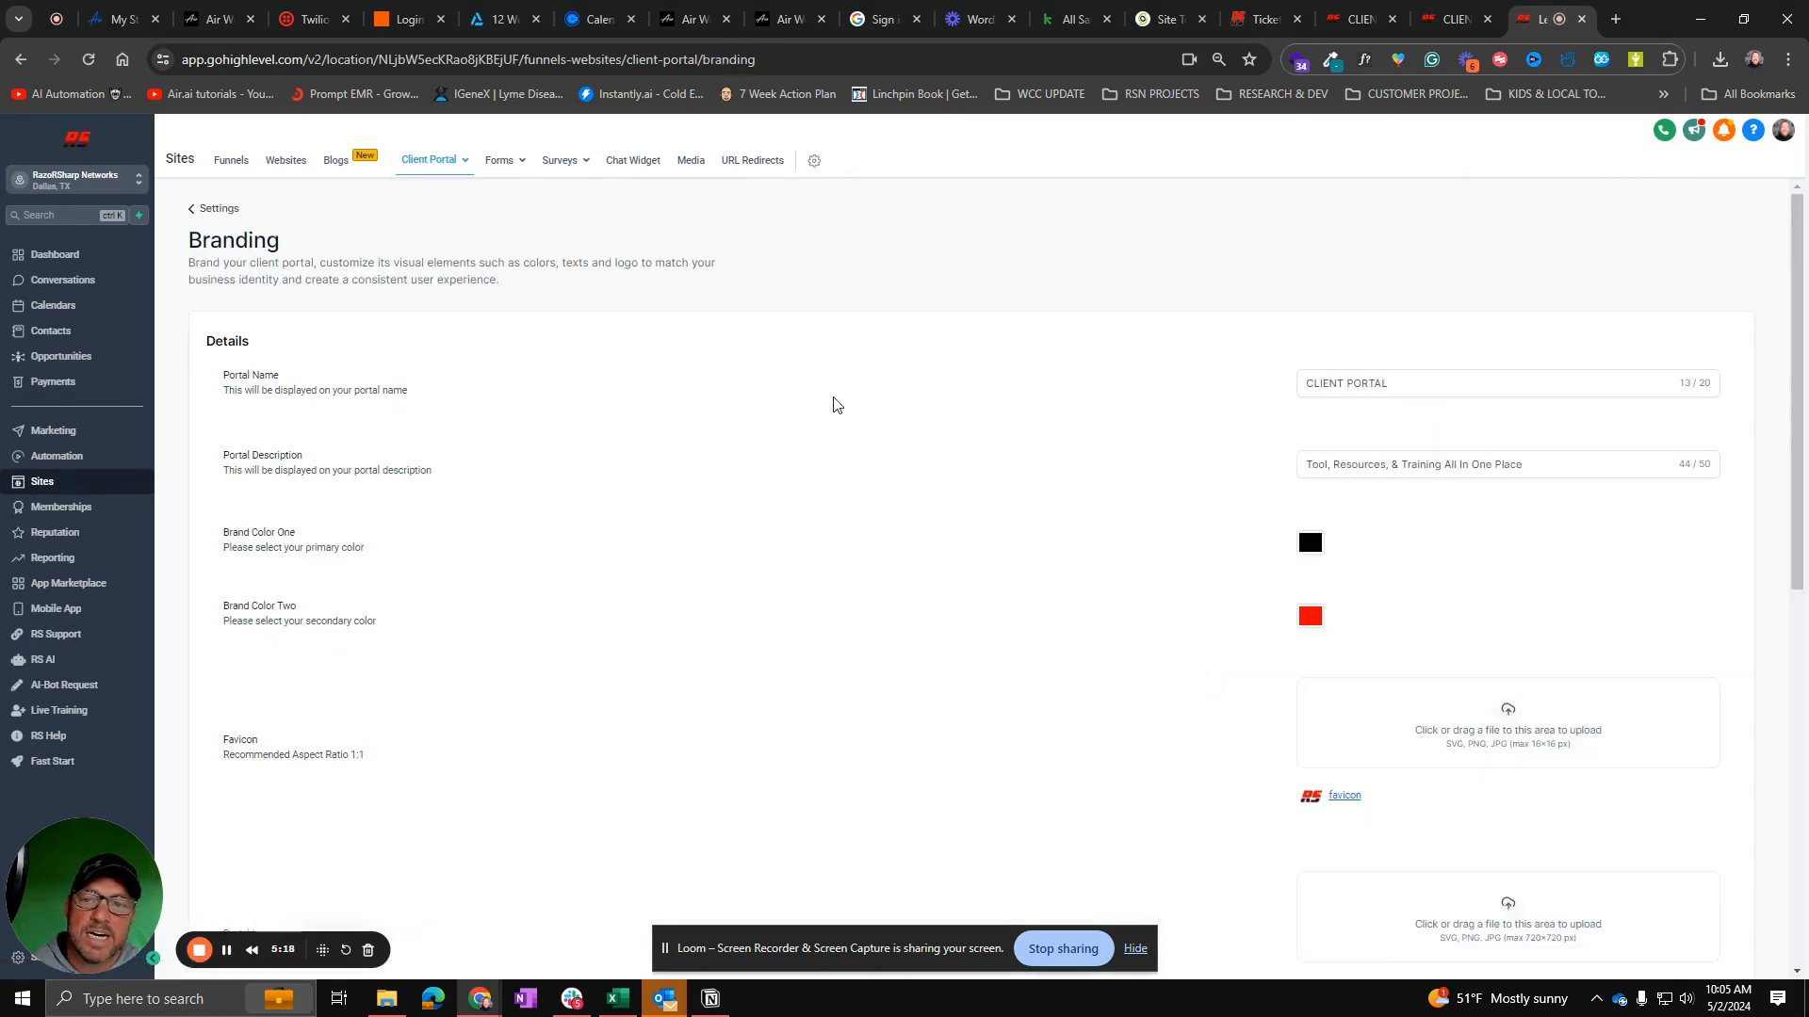
{"action": "scroll", "coordinate": [1307, 424], "scroll_direction": "down", "scroll_amount": 6}
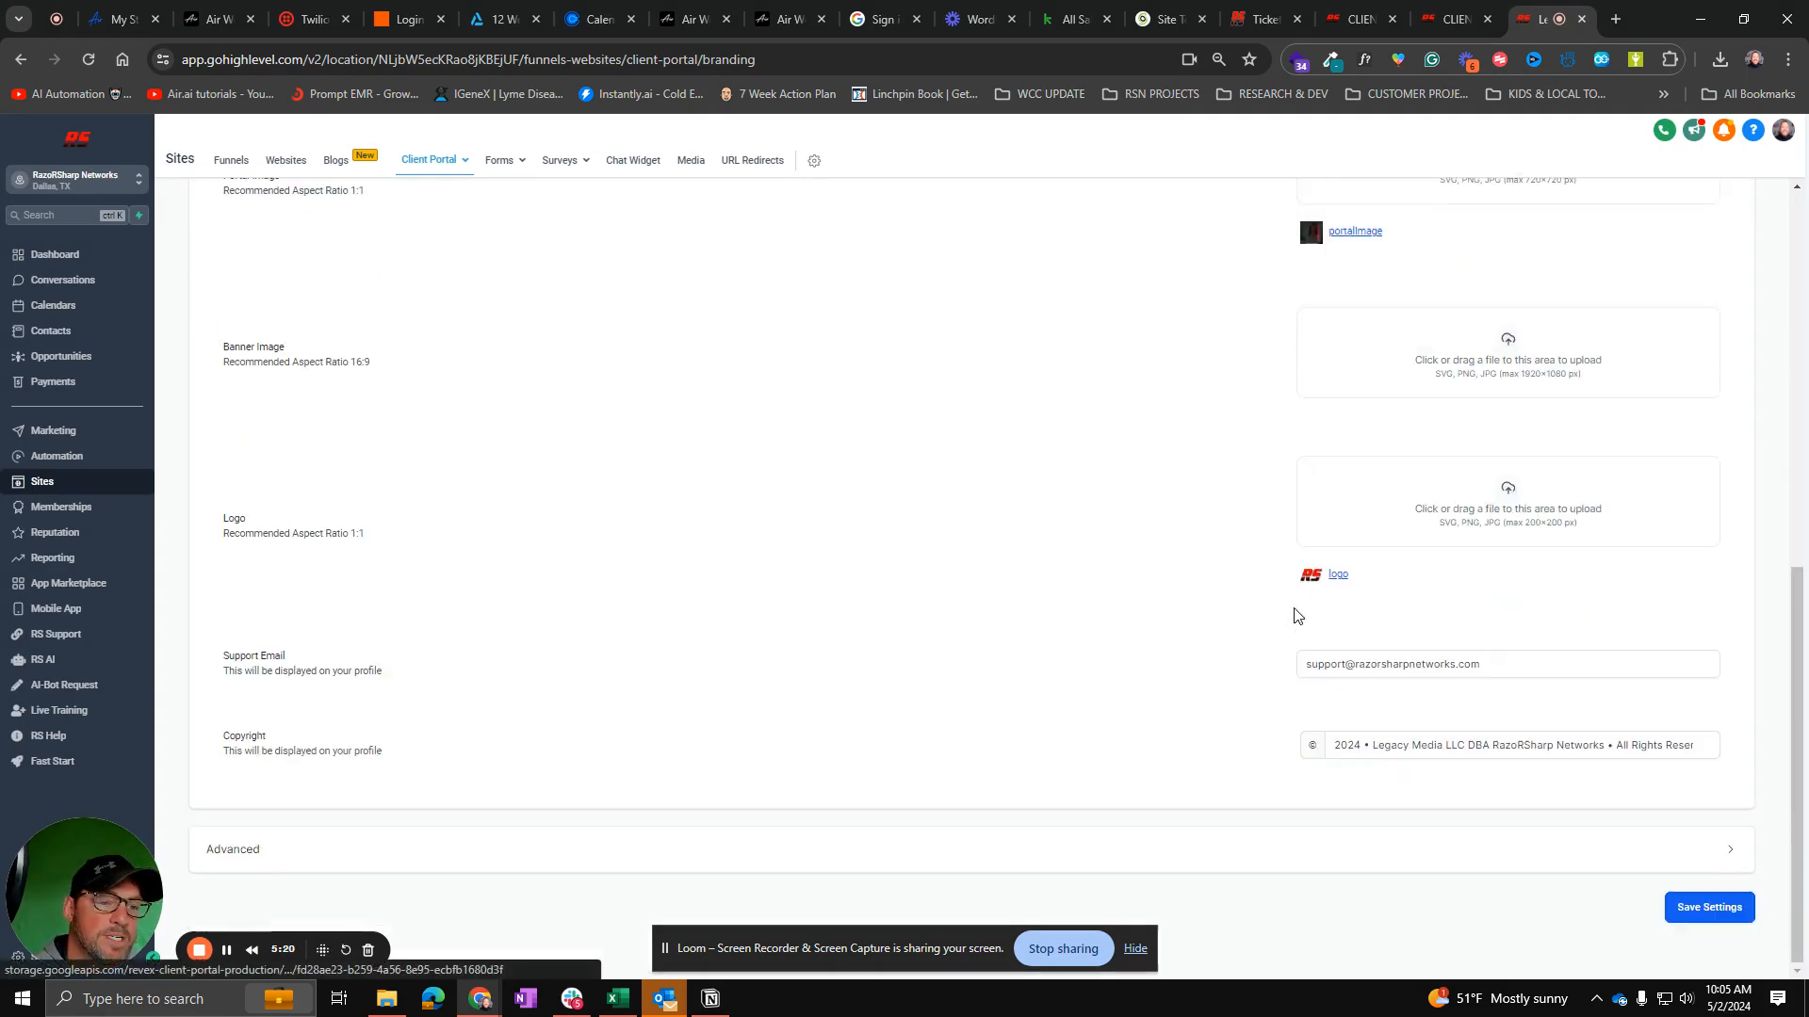
{"action": "scroll", "coordinate": [1309, 688], "scroll_direction": "up", "scroll_amount": 4}
{"action": "scroll", "coordinate": [1328, 628], "scroll_direction": "down", "scroll_amount": 3}
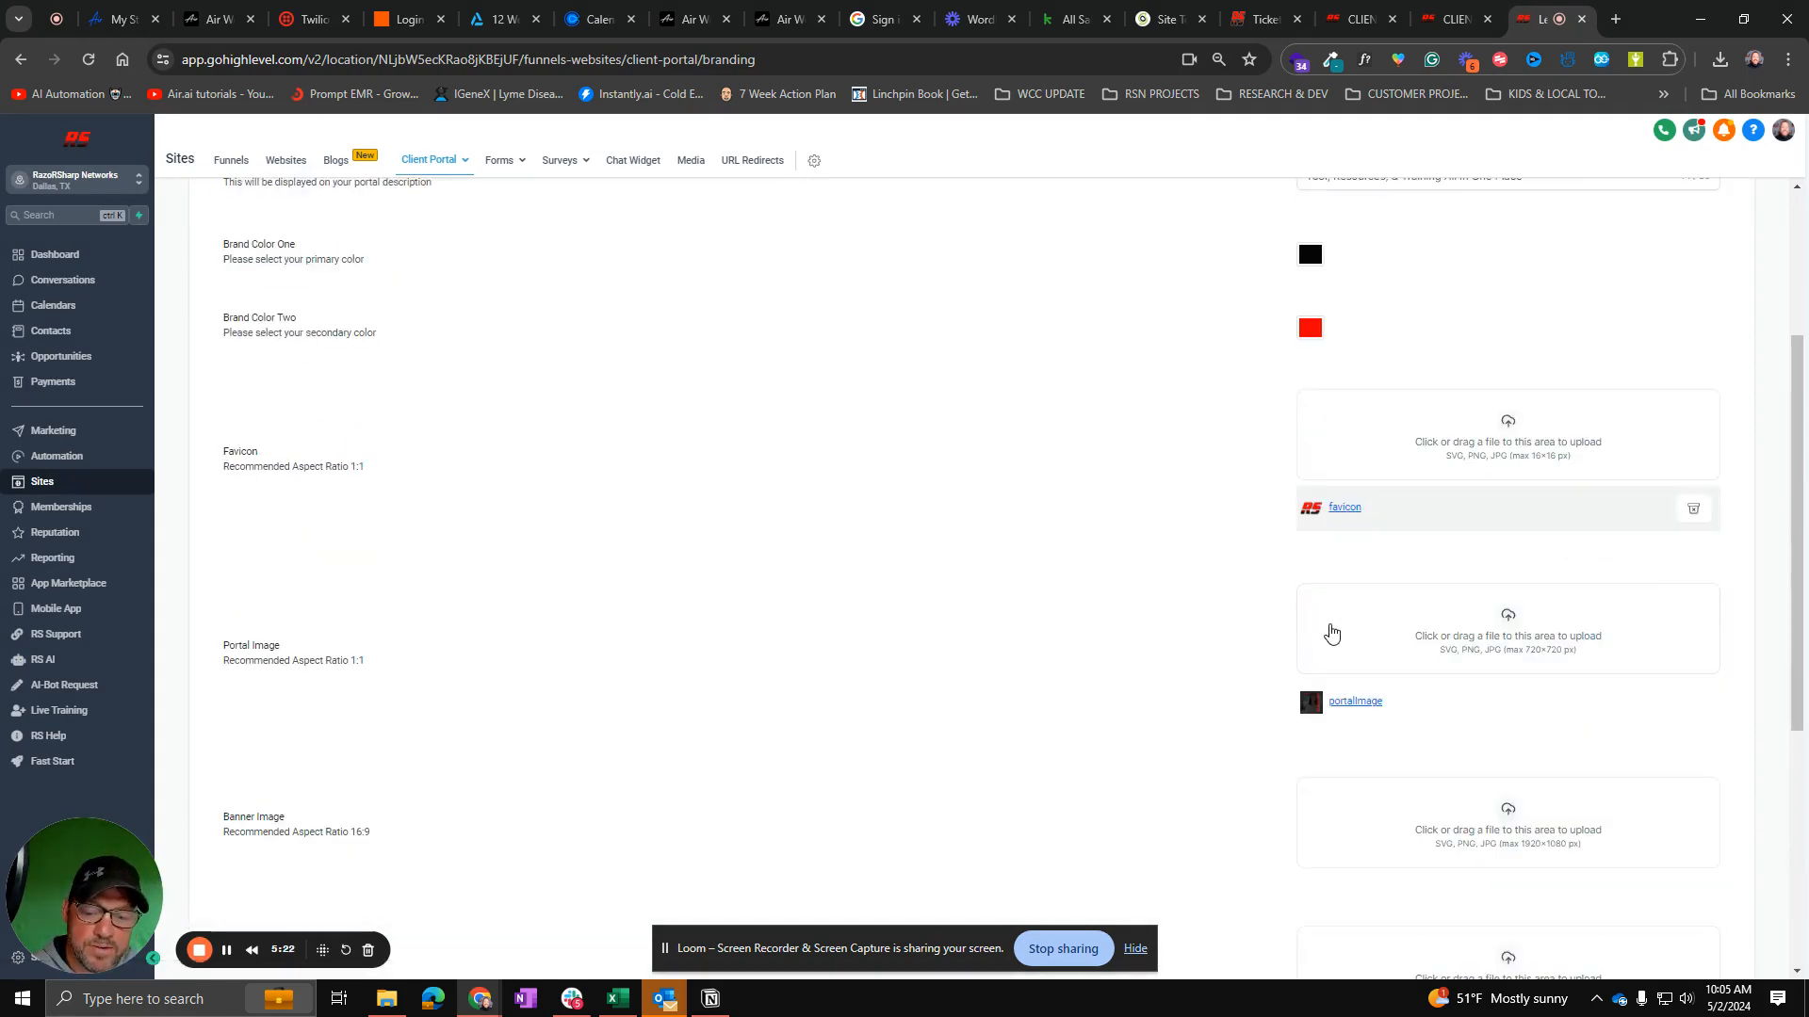
{"action": "scroll", "coordinate": [1356, 520], "scroll_direction": "down", "scroll_amount": 2}
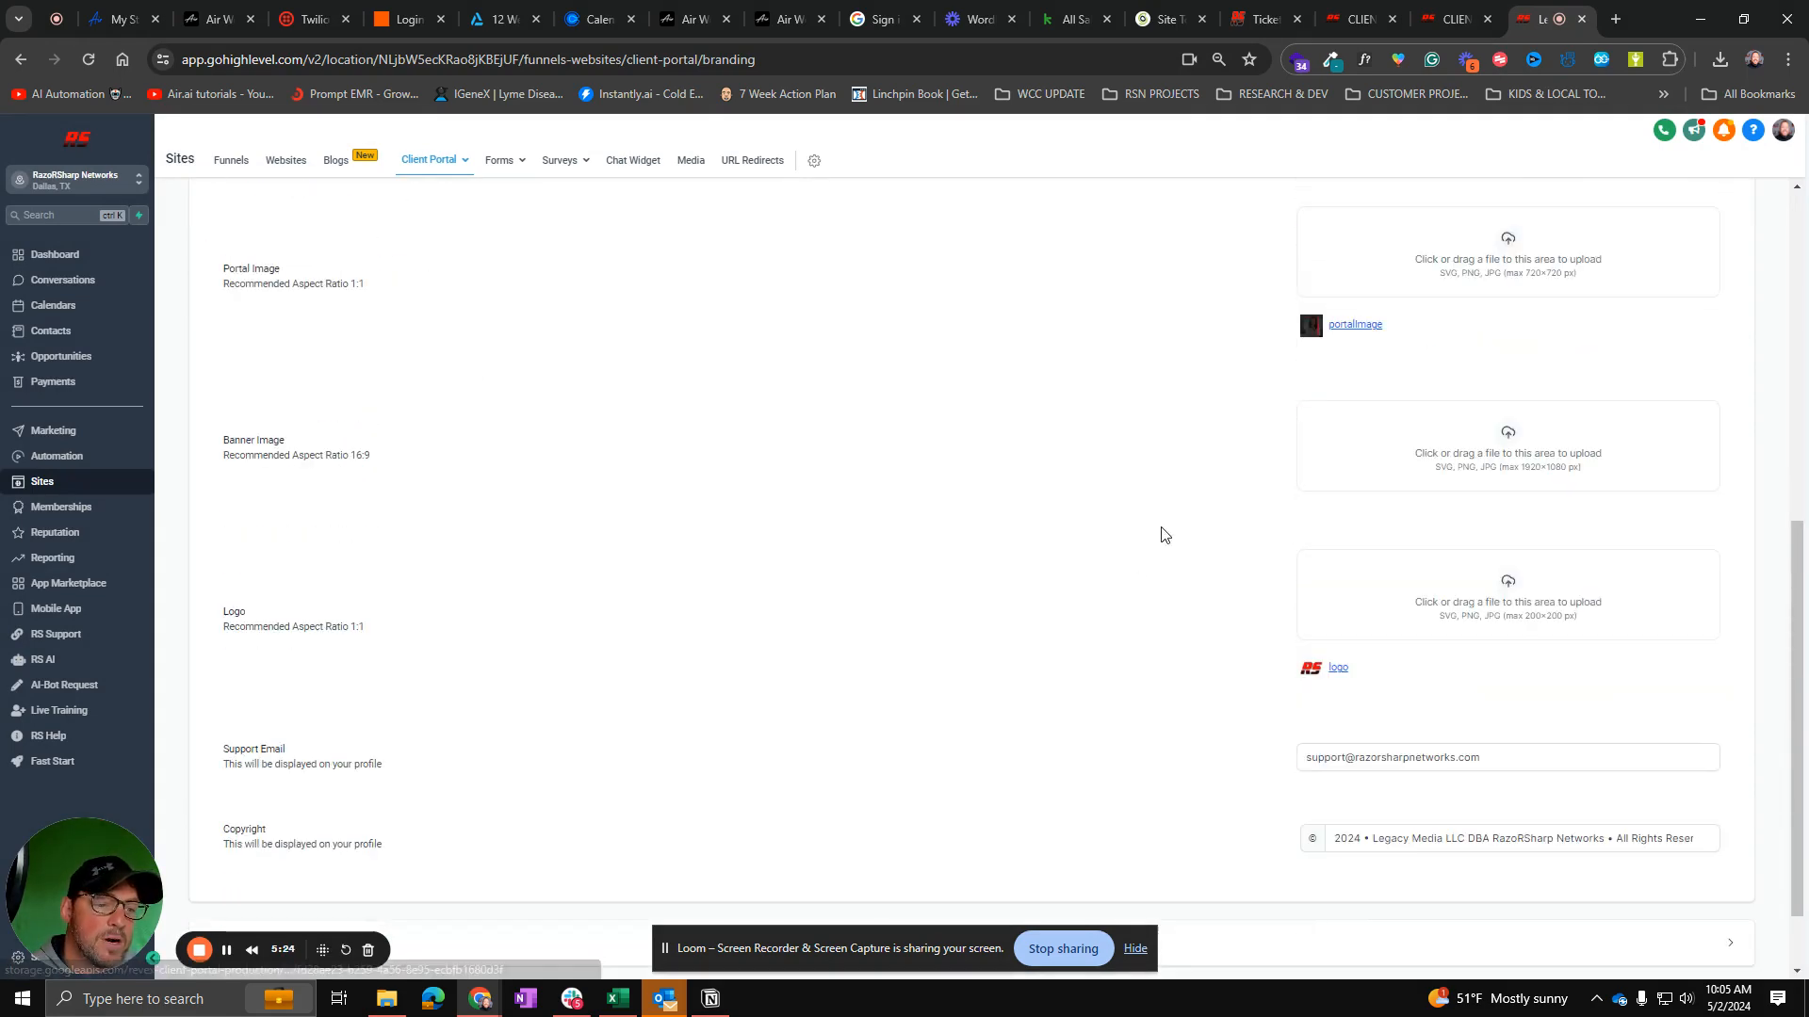
{"action": "scroll", "coordinate": [1218, 691], "scroll_direction": "down", "scroll_amount": 1}
{"action": "left_click_drag", "start_coordinate": [1487, 664], "coordinate": [1195, 680]}
{"action": "left_click", "coordinate": [1136, 625]}
{"action": "scroll", "coordinate": [1130, 624], "scroll_direction": "up", "scroll_amount": 10}
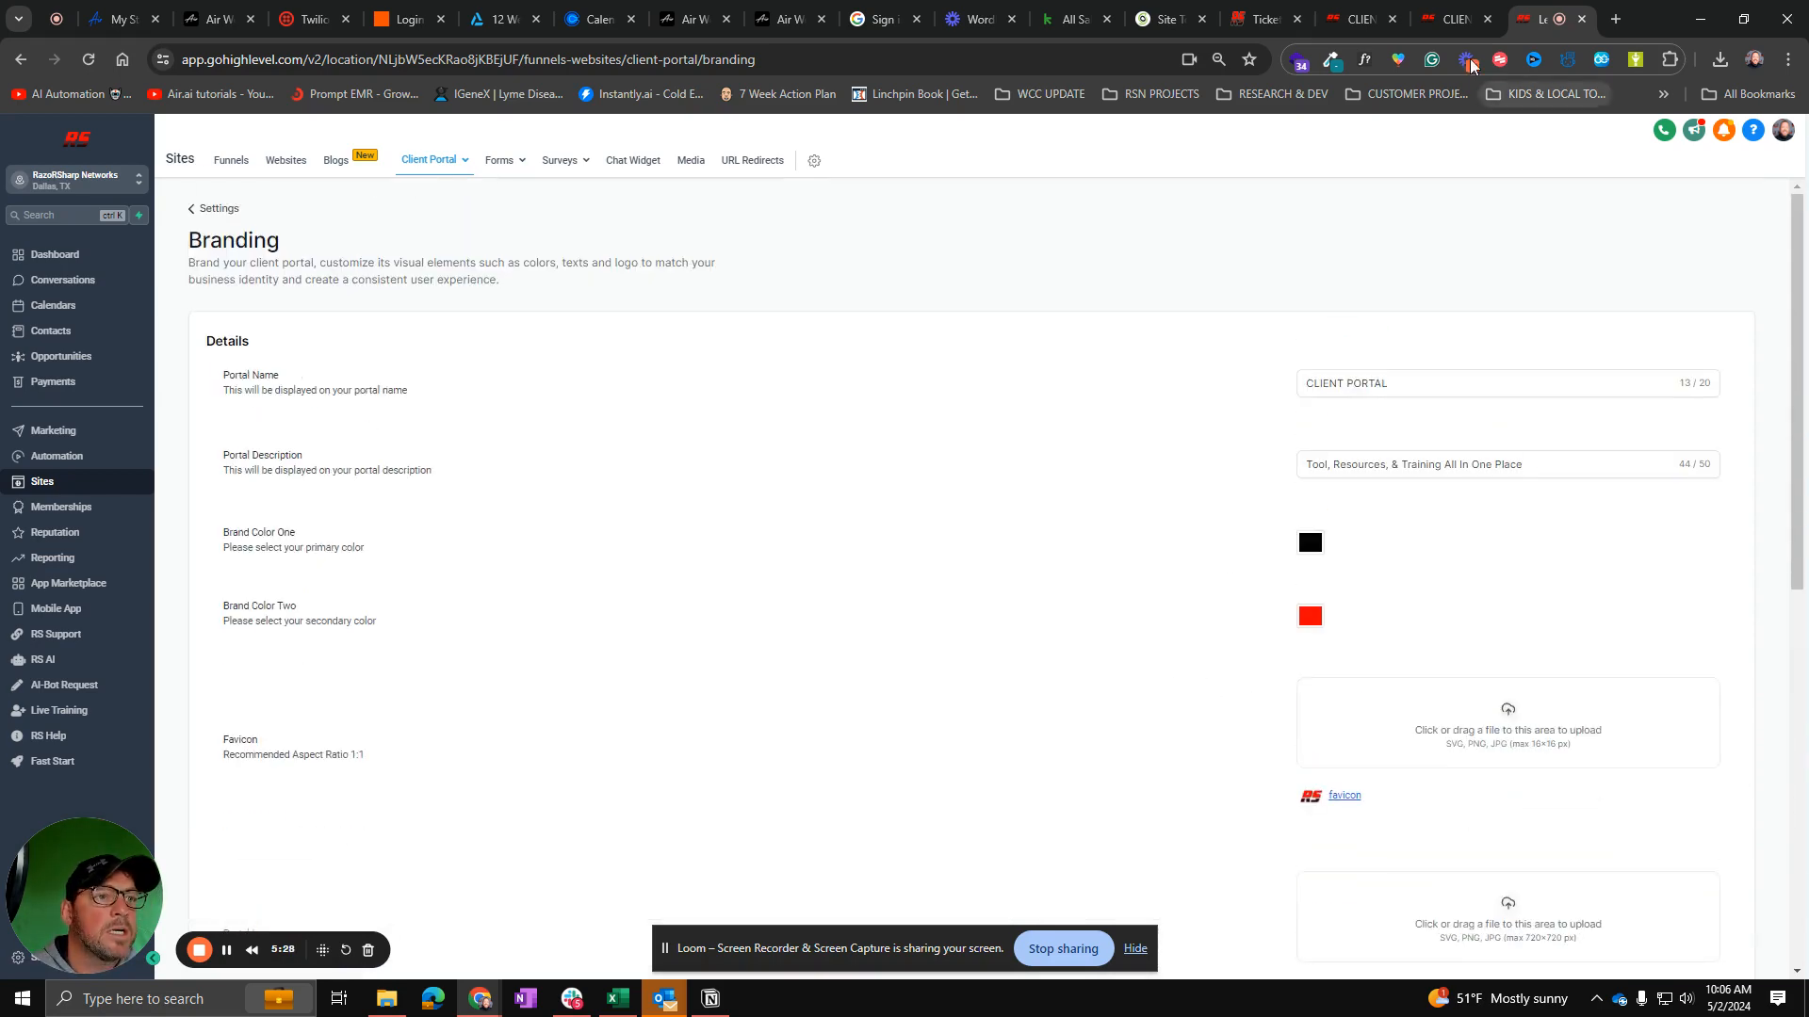
Step: Switch to the client portal and log out to show its branded login page
{"action": "left_click", "coordinate": [1452, 19]}
{"action": "left_click", "coordinate": [1771, 149]}
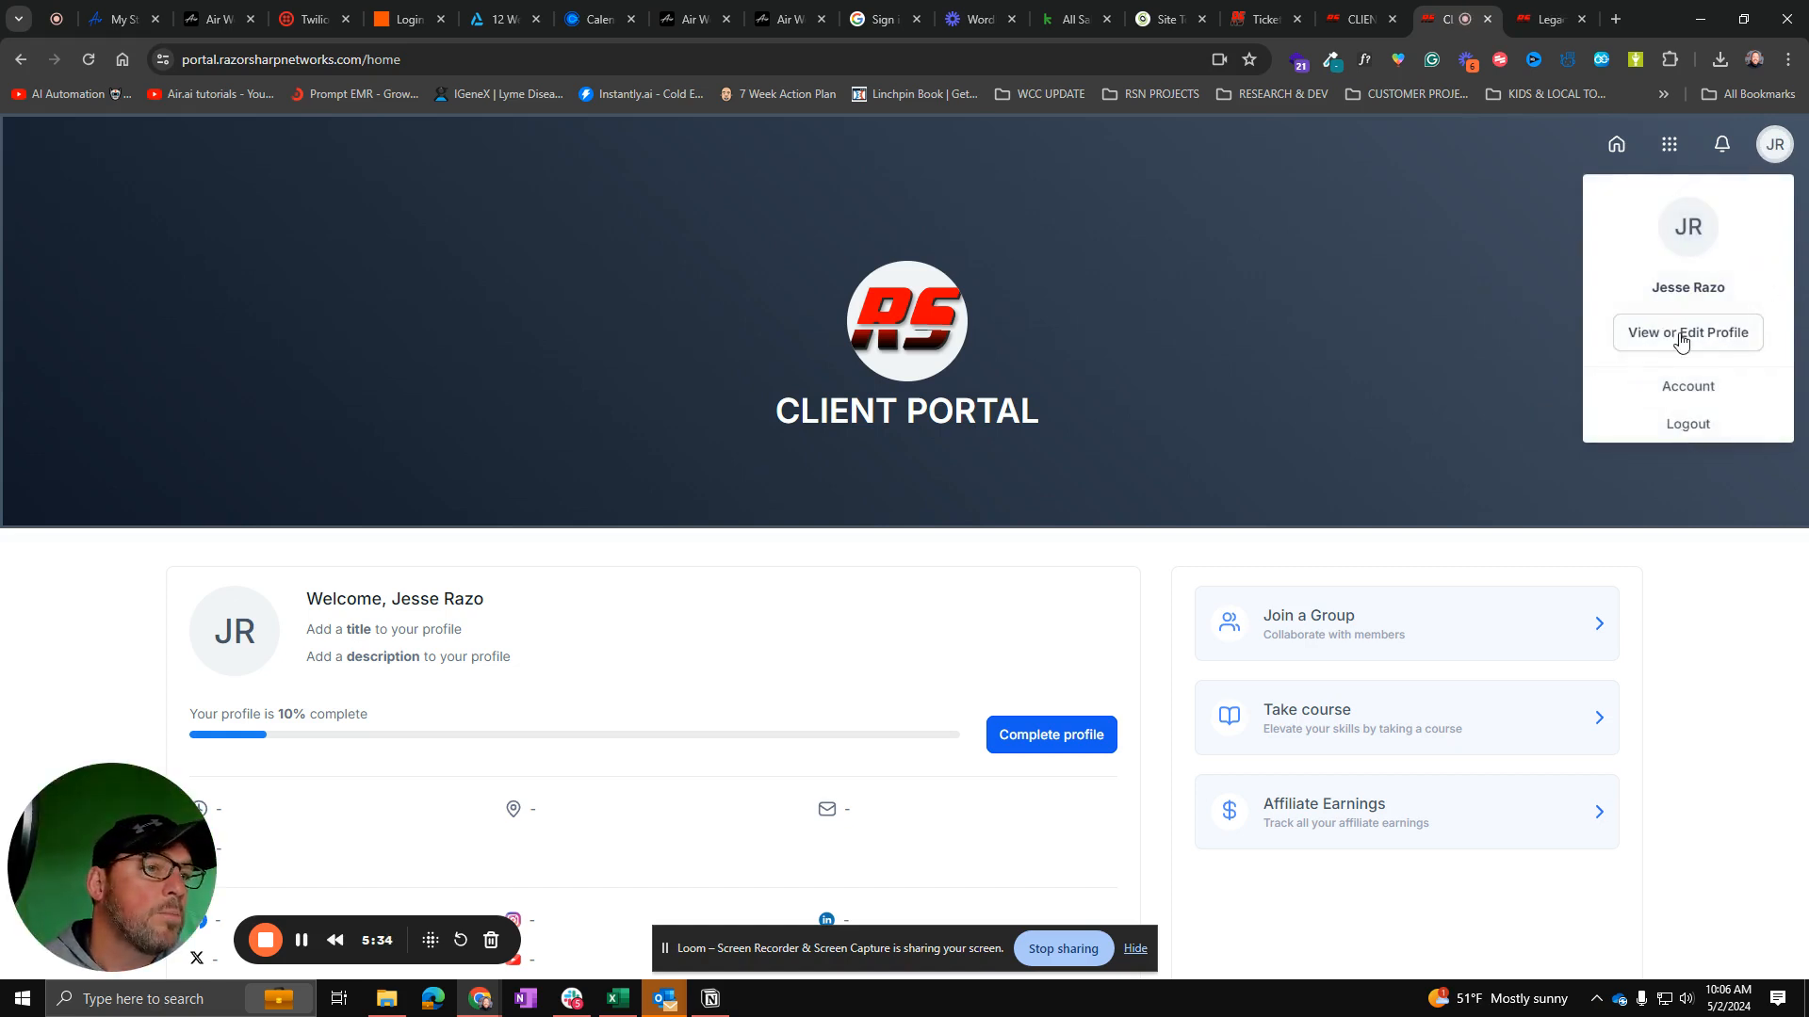
{"action": "left_click", "coordinate": [1688, 424]}
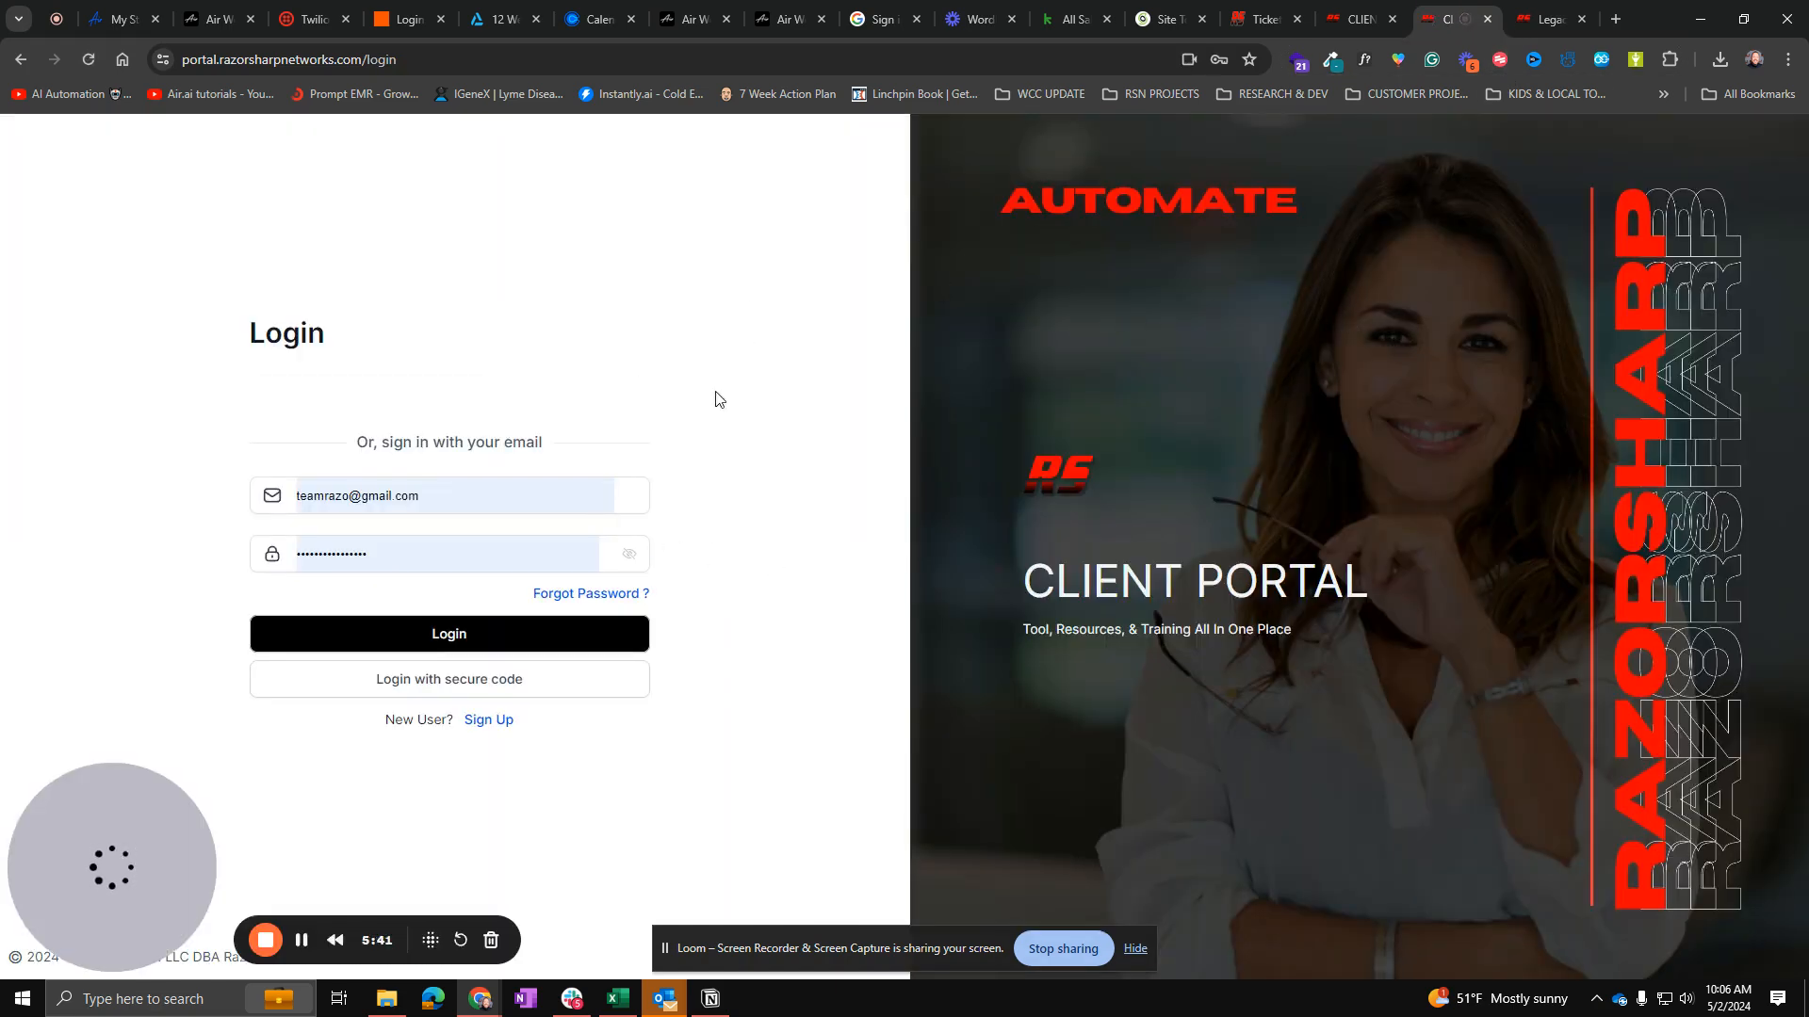
Step: Return to GoHighLevel and enable Communities, Courses and Affiliates in the client portal's App Permissions, saving the settings
{"action": "left_click", "coordinate": [1533, 27]}
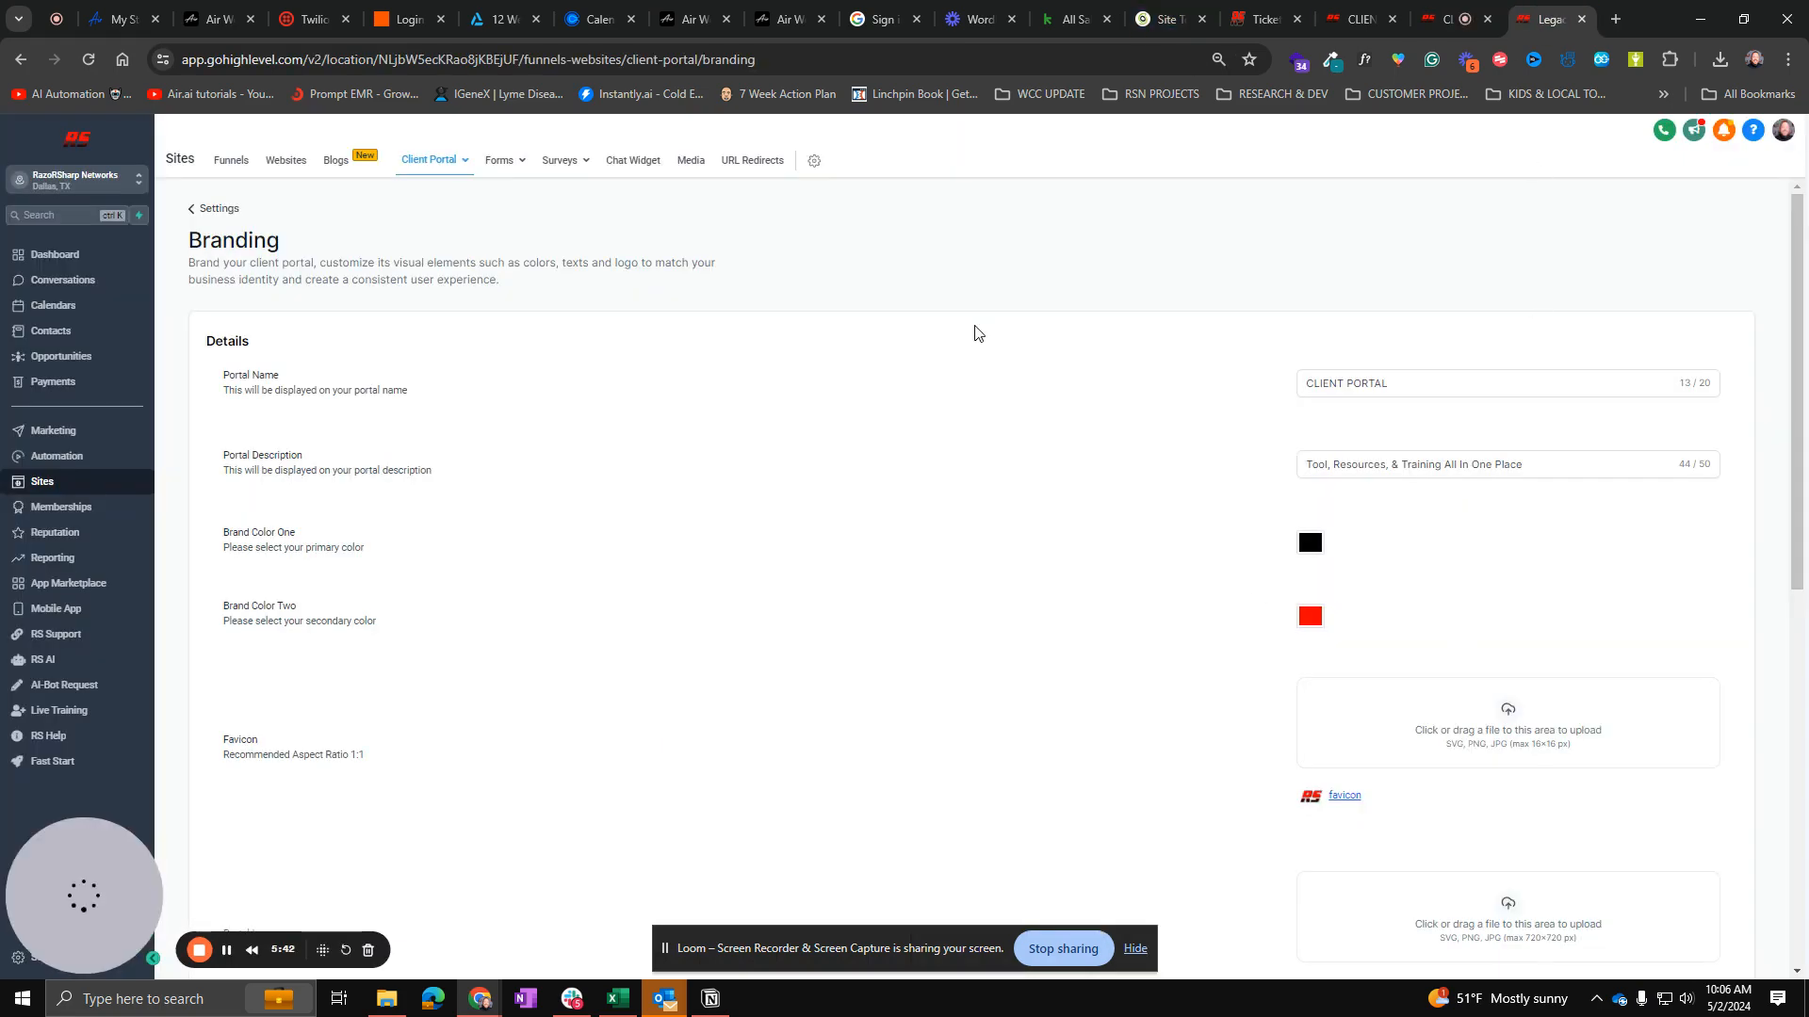
{"action": "left_click", "coordinate": [432, 215]}
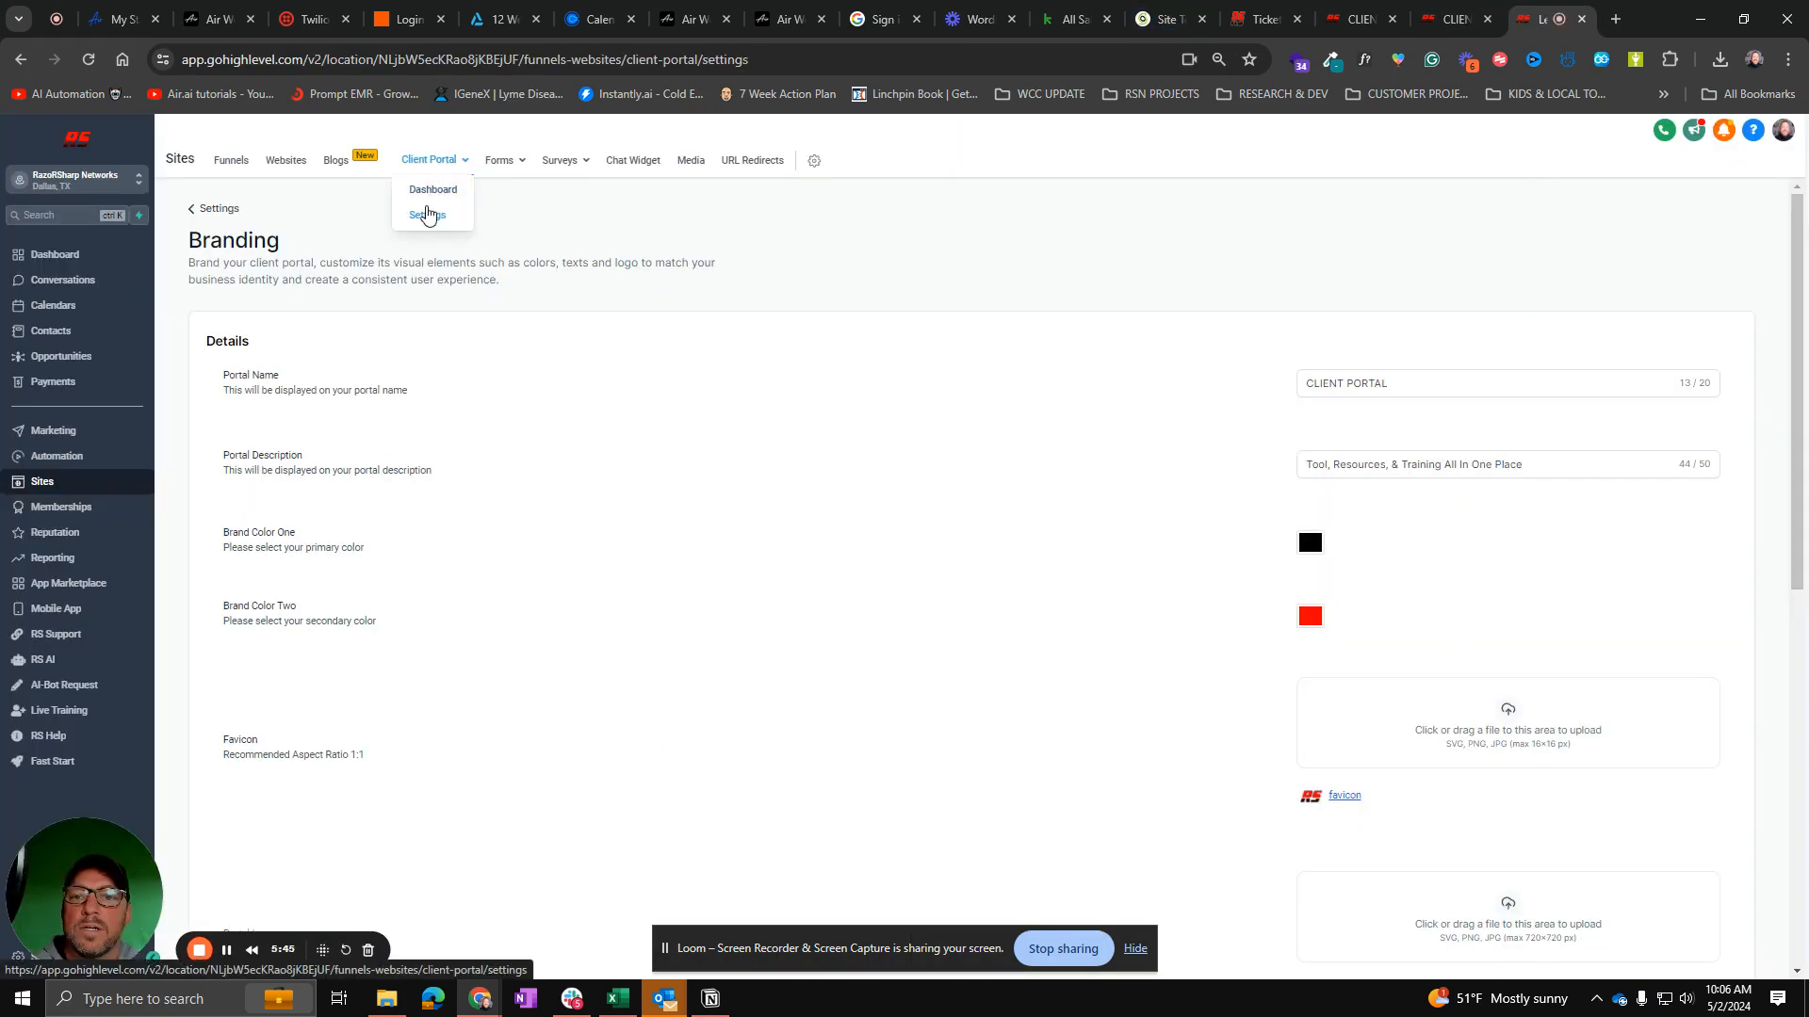
{"action": "left_click", "coordinate": [309, 388]}
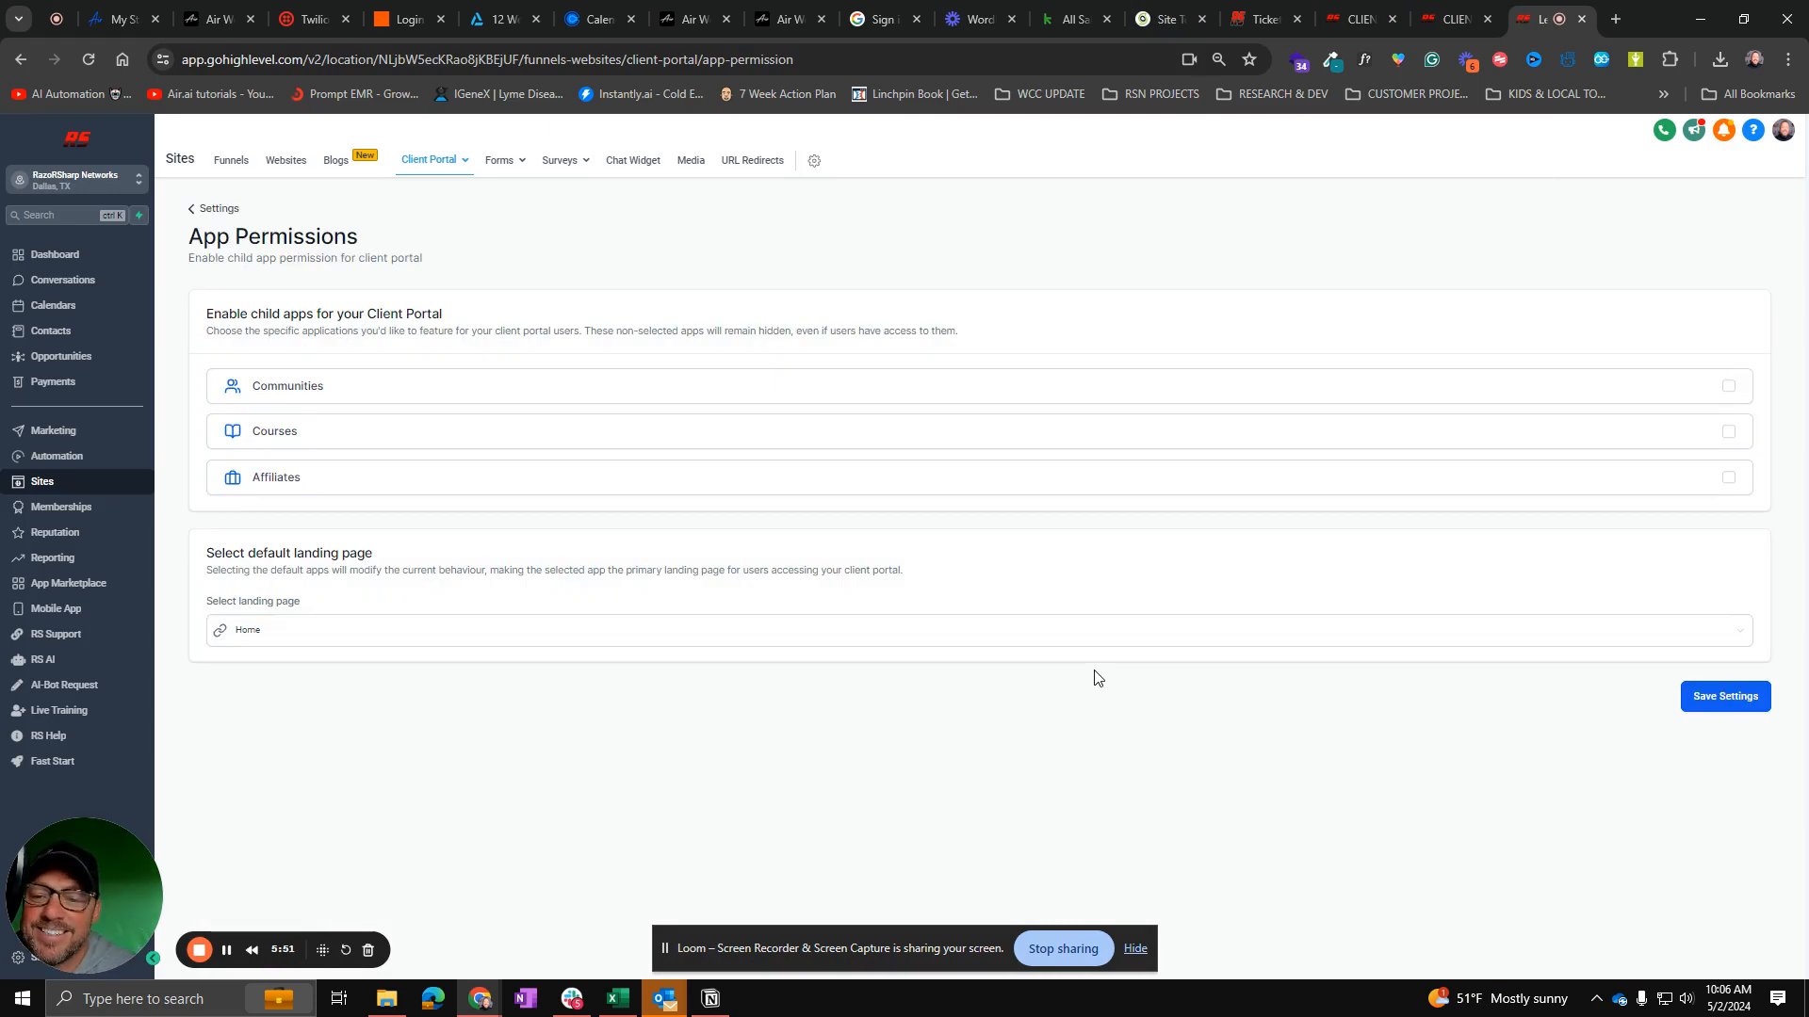
{"action": "left_click", "coordinate": [1296, 401]}
{"action": "left_click", "coordinate": [1728, 432]}
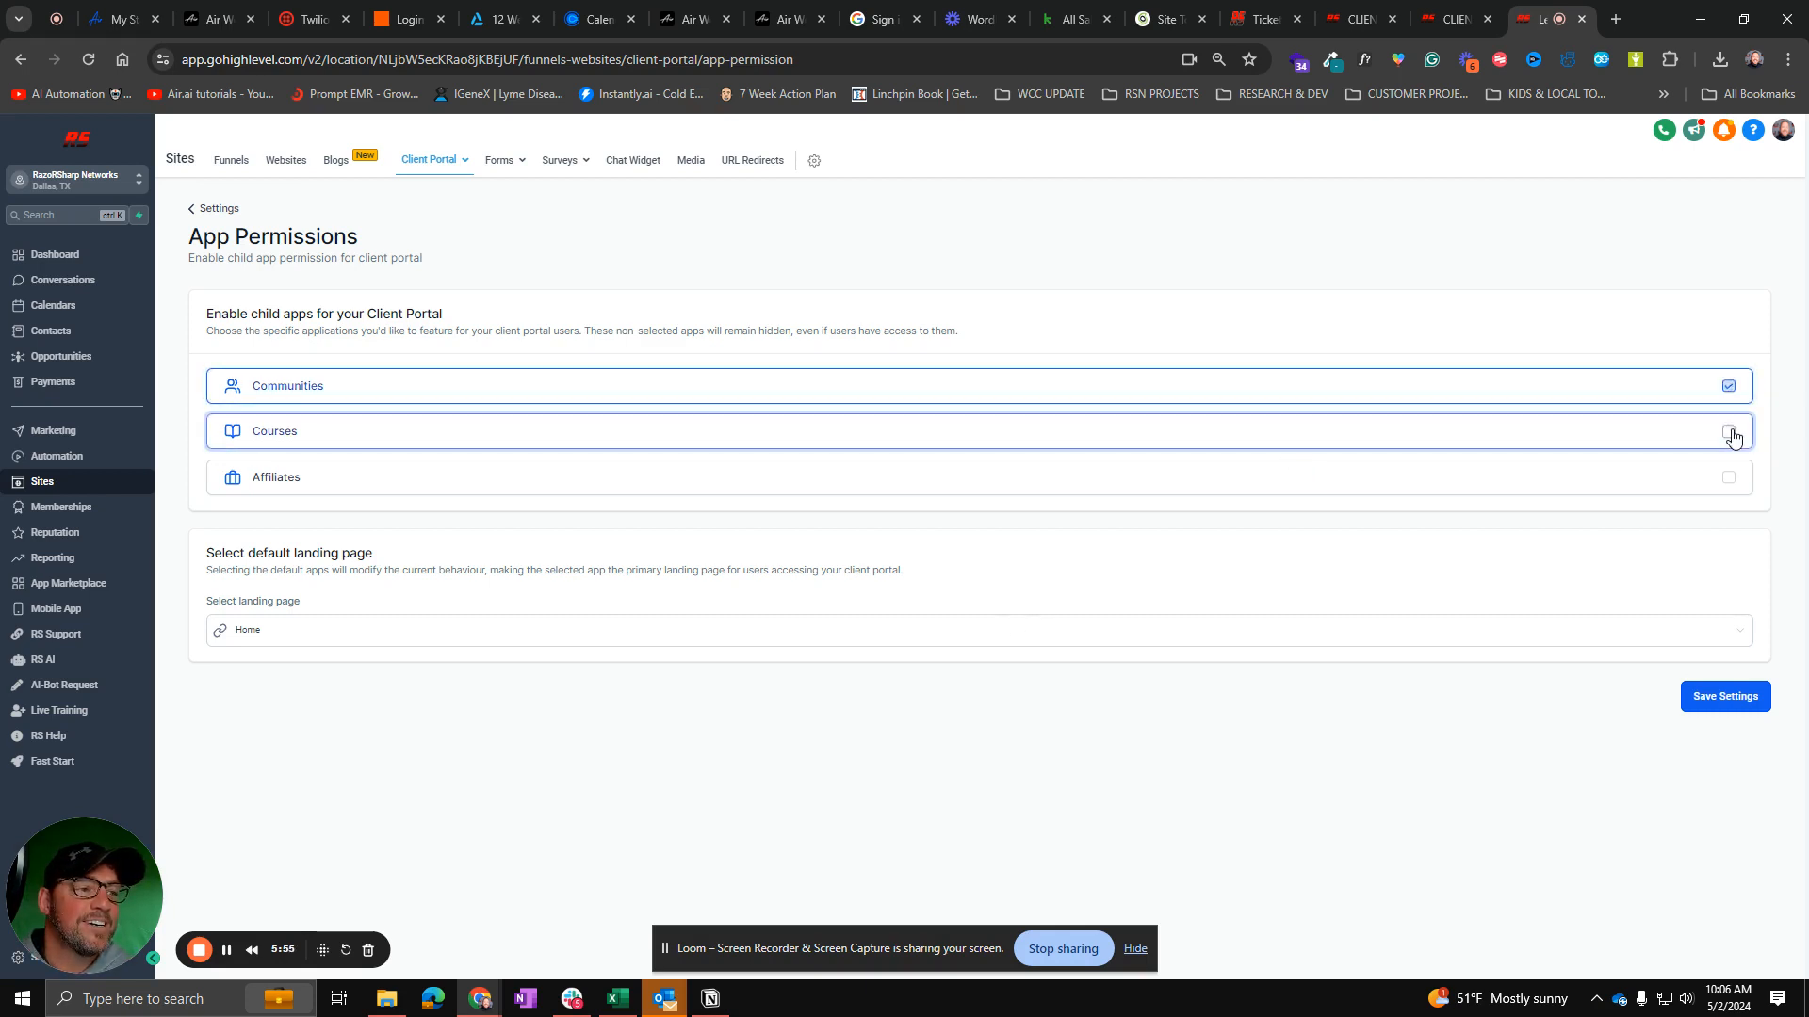
{"action": "left_click", "coordinate": [1715, 481]}
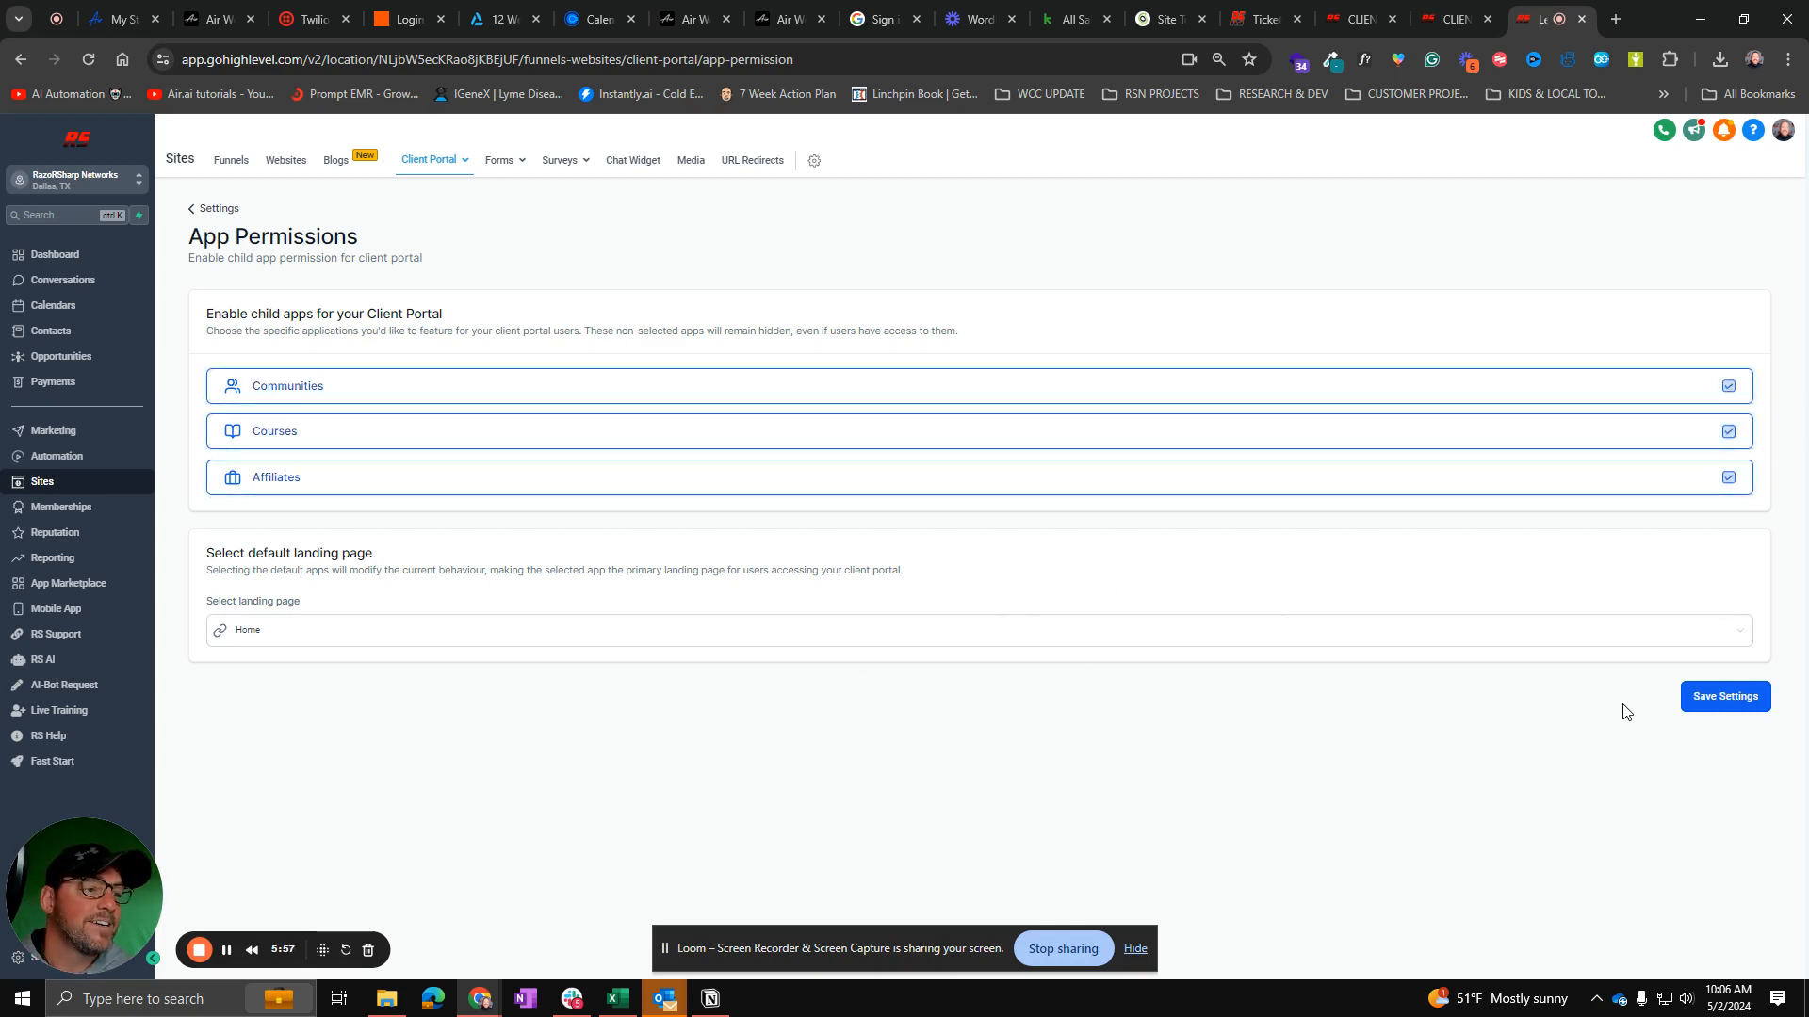
{"action": "left_click", "coordinate": [1696, 697]}
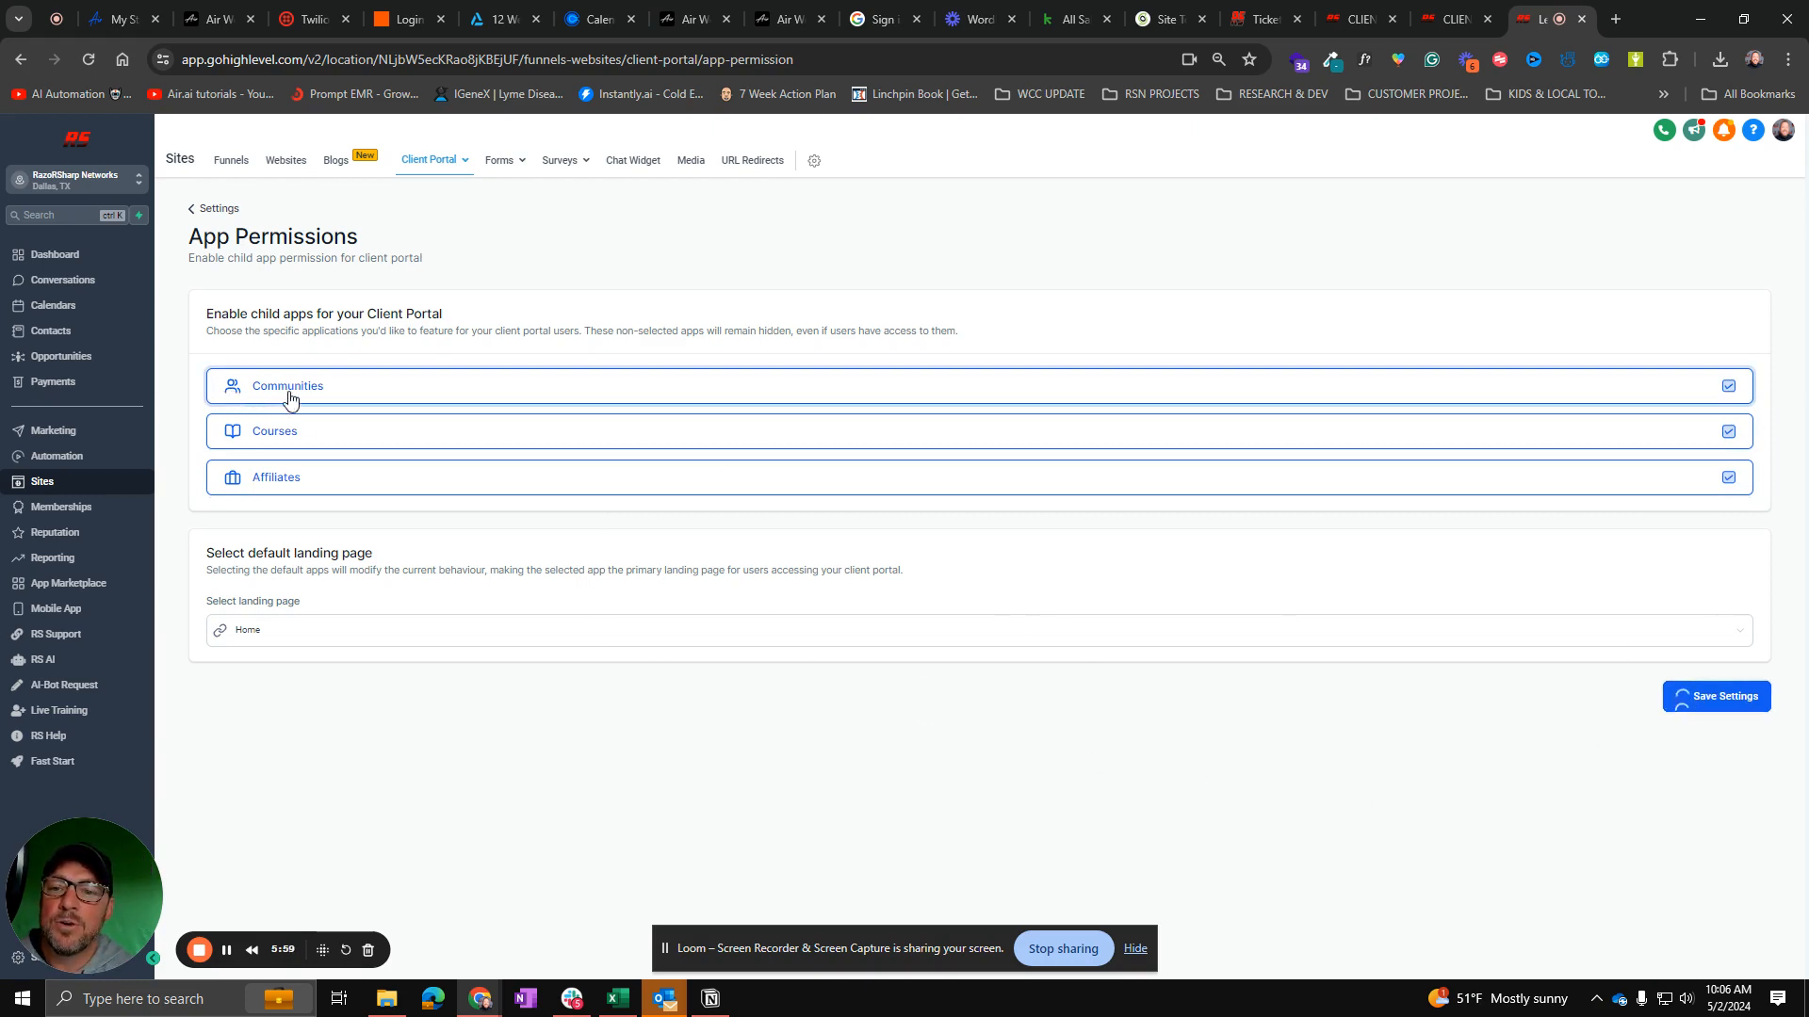